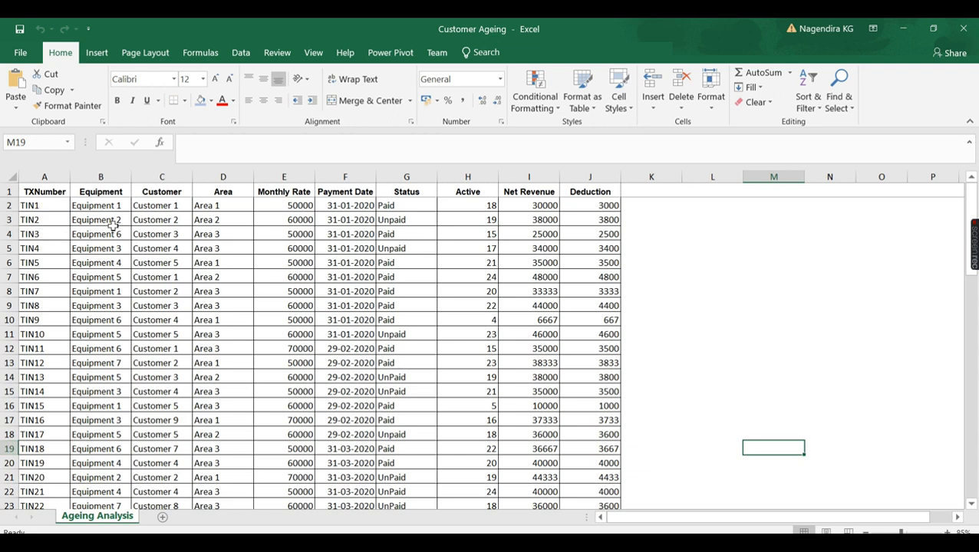
Examine the column headers and the TIN1 transaction's equipment, customer, area, payment date, net revenue and deduction.
click(39, 194)
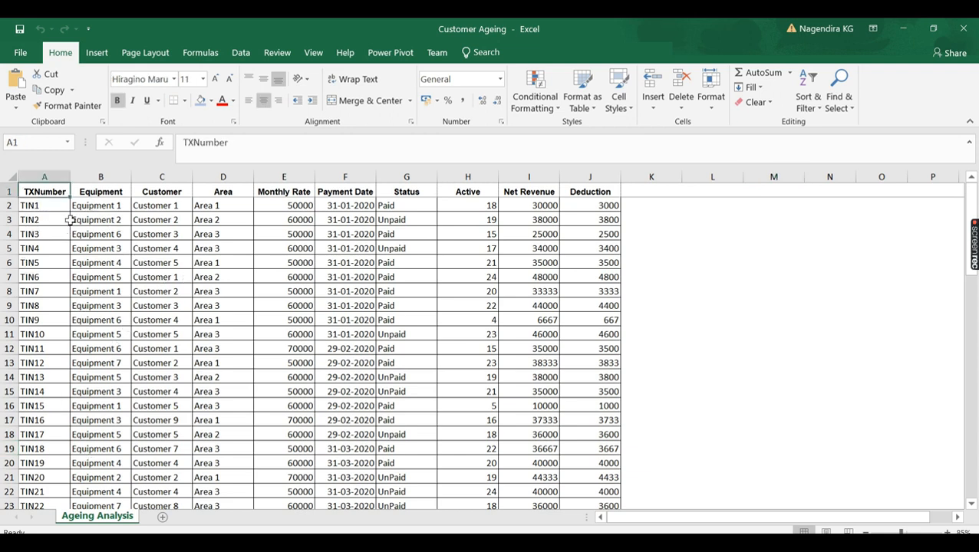
click(99, 191)
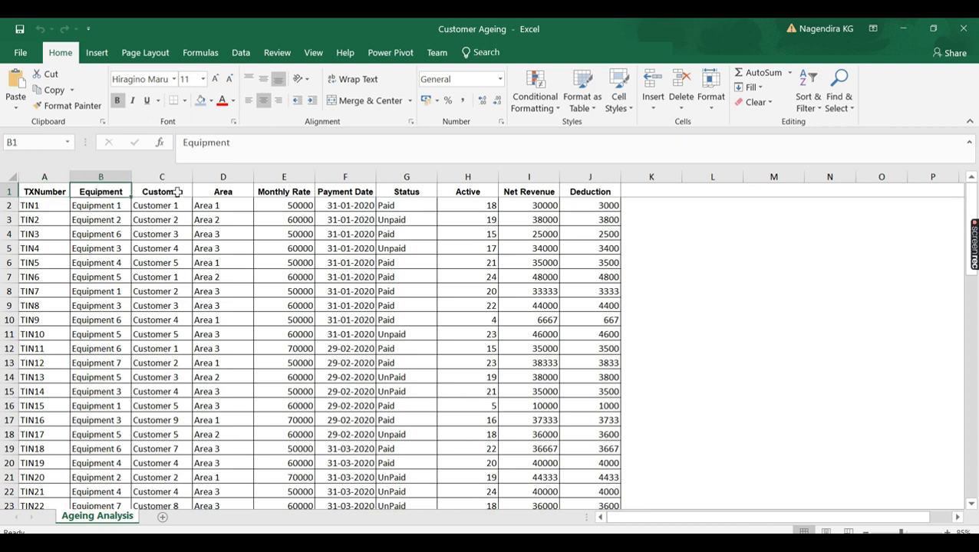
click(177, 192)
click(232, 192)
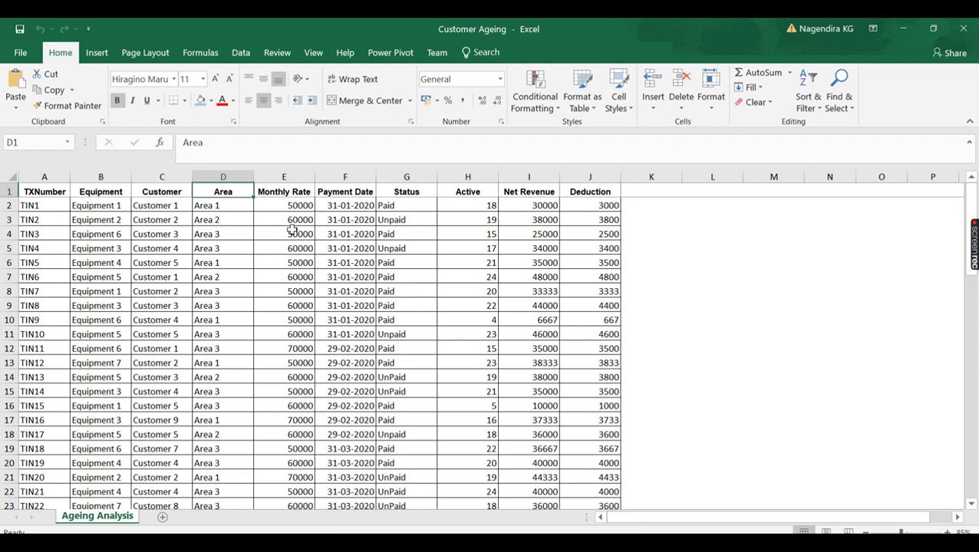
click(109, 208)
click(169, 206)
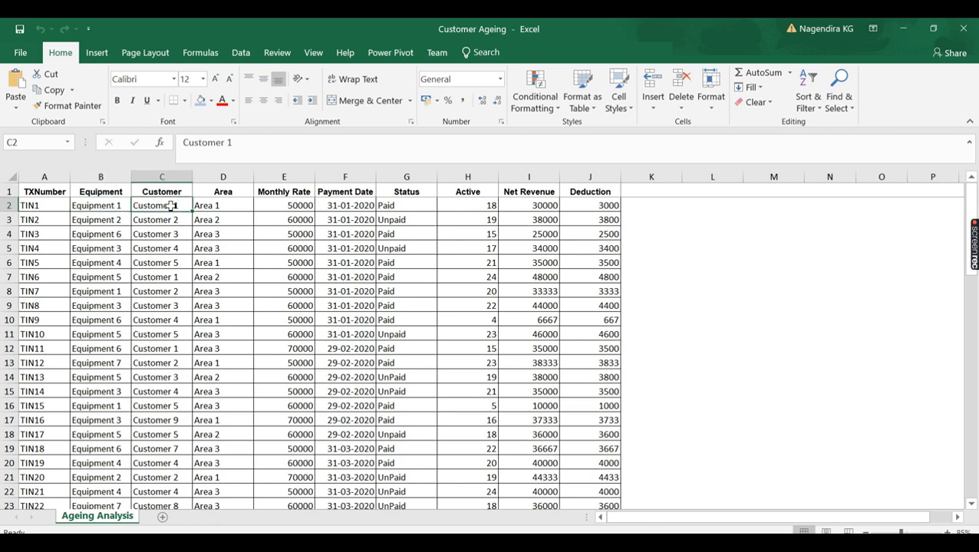
click(232, 206)
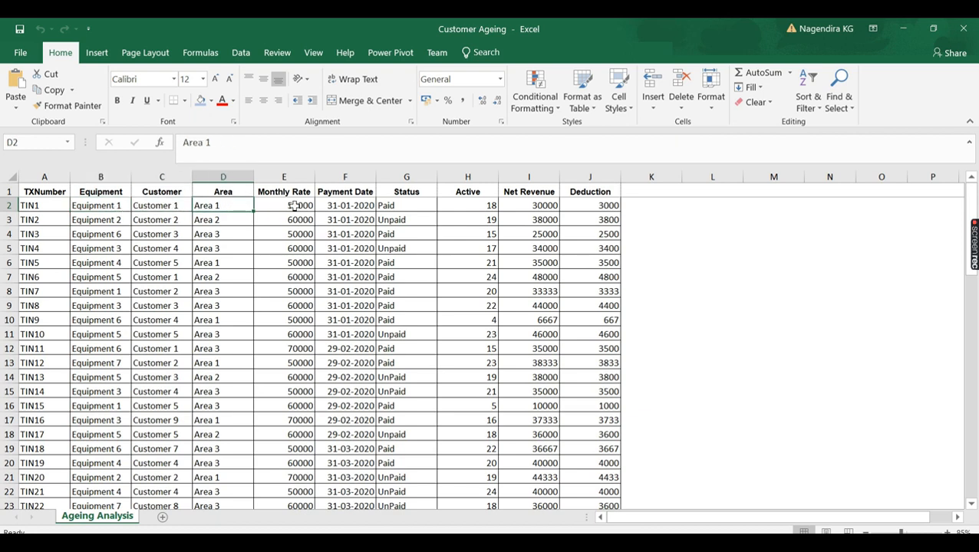
click(346, 207)
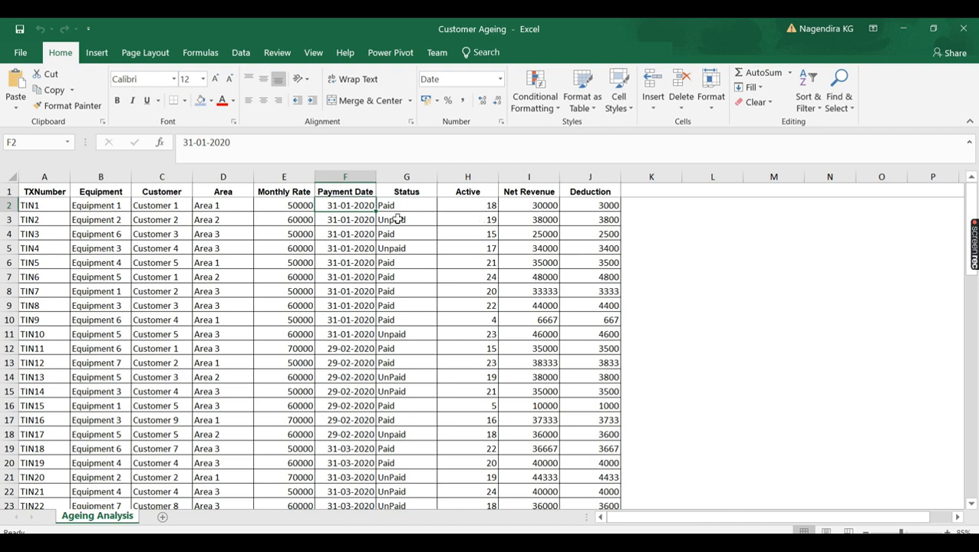
click(543, 205)
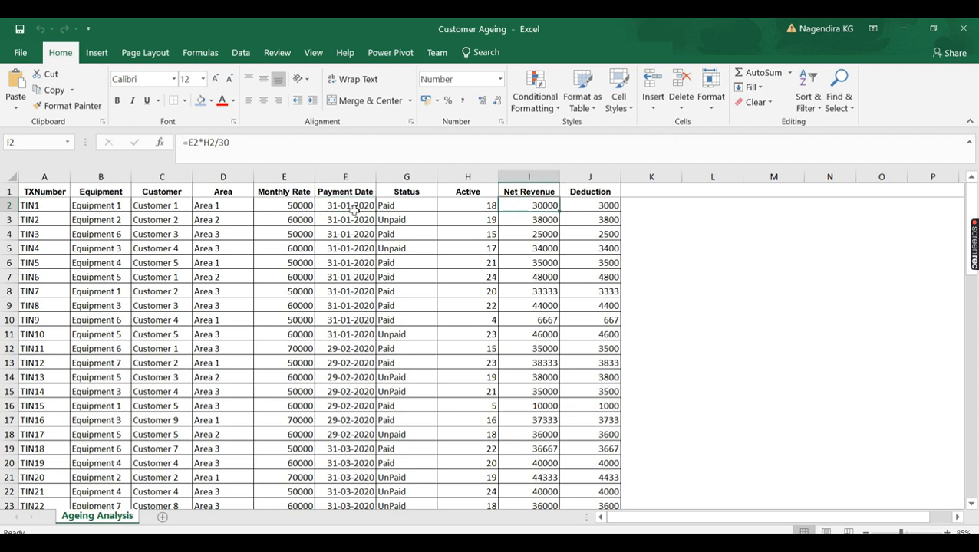
click(603, 205)
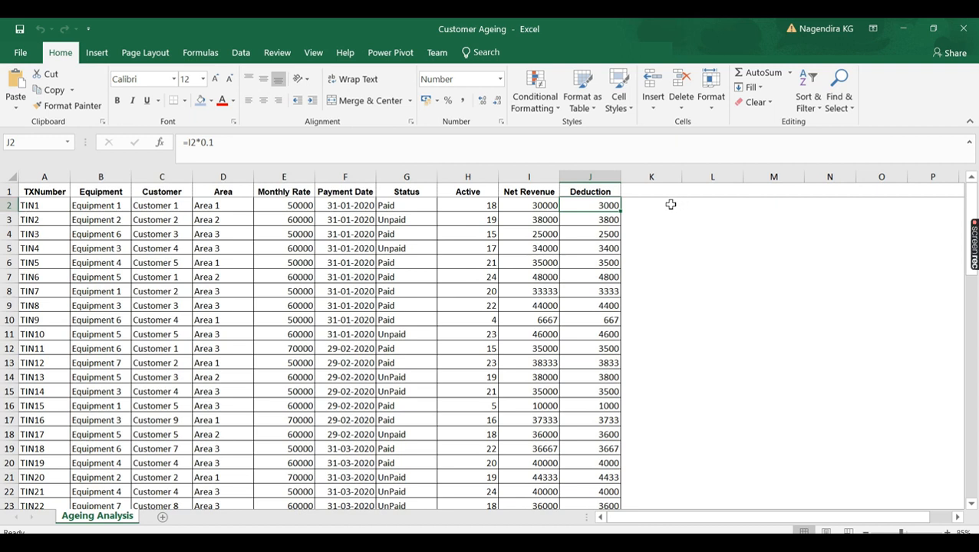
Examine the TIN2 transaction's equipment, customer, payment date, status and net revenue formula.
click(382, 220)
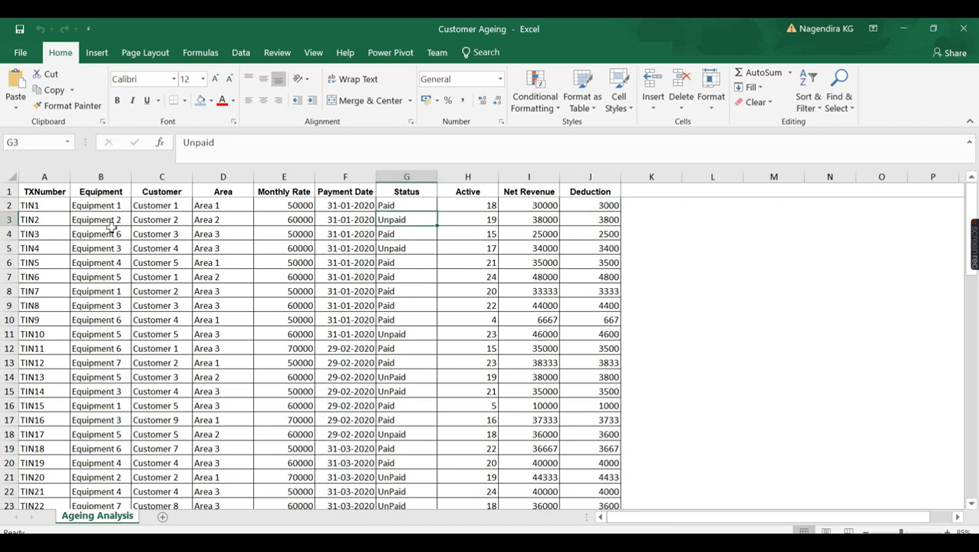
click(164, 221)
click(105, 220)
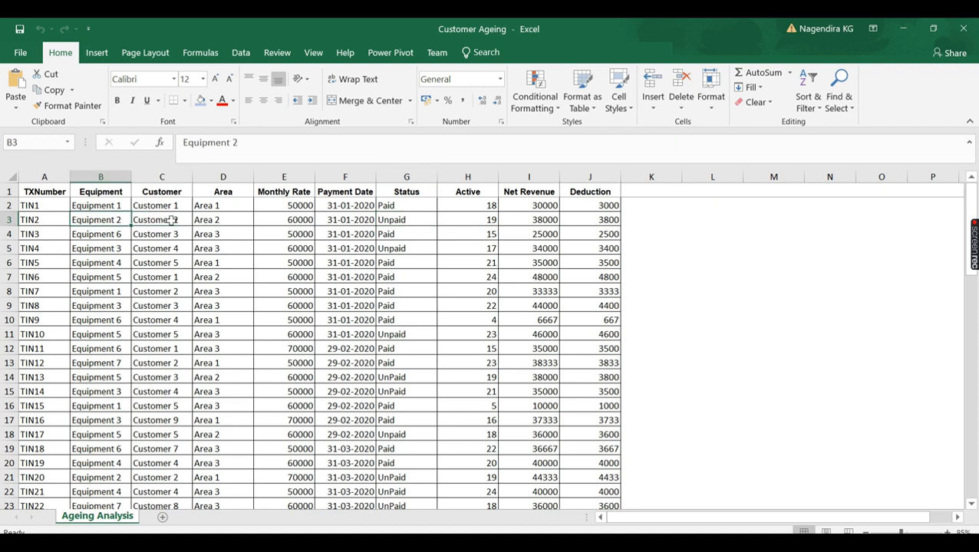
click(349, 221)
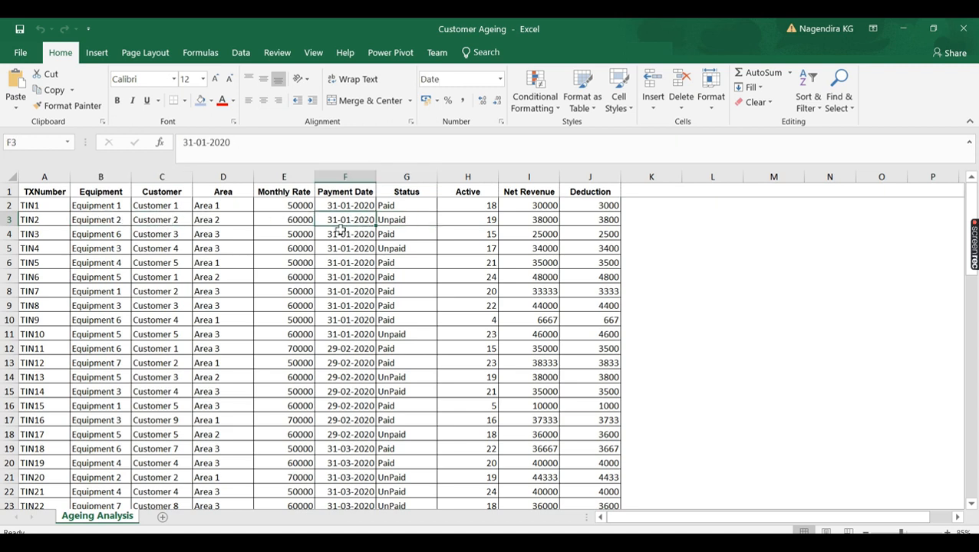
click(402, 221)
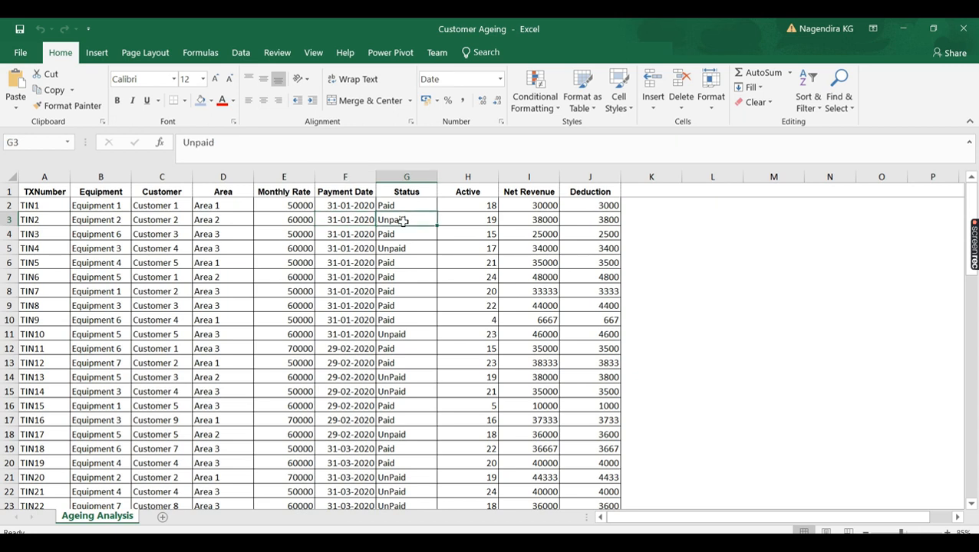
click(551, 220)
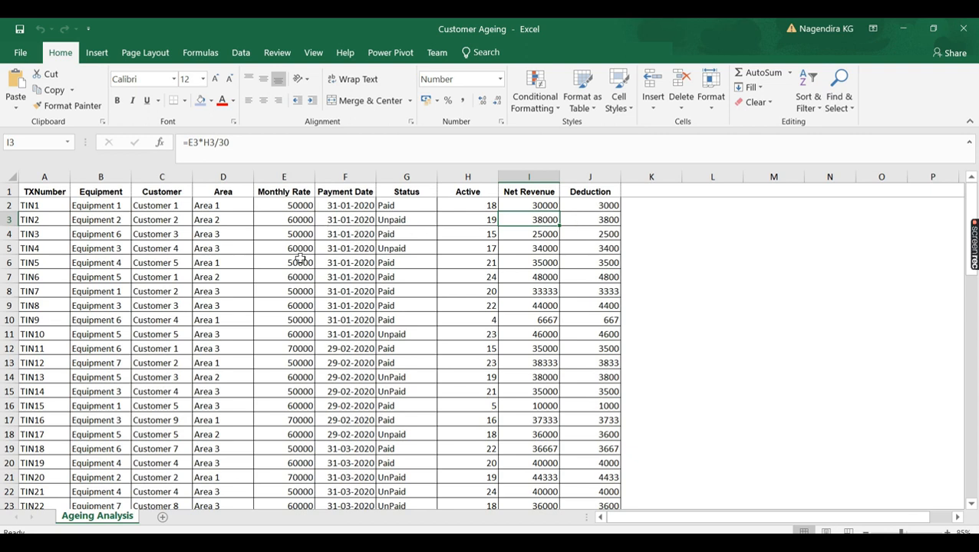
Review the payment dates and paid or unpaid statuses of the May to August 2020 transactions, including the TIN69 record.
scroll(299, 265, down, 20)
scroll(373, 367, up, 5)
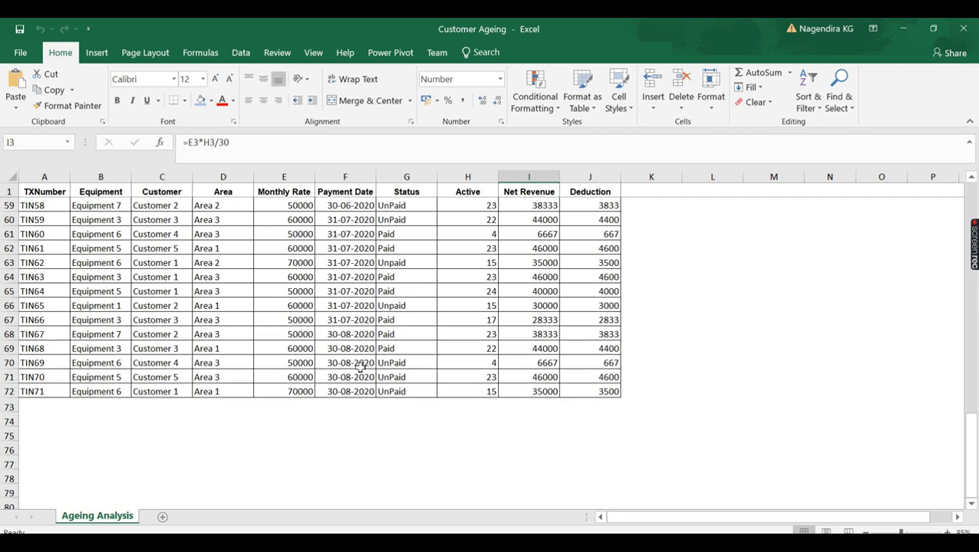
click(360, 367)
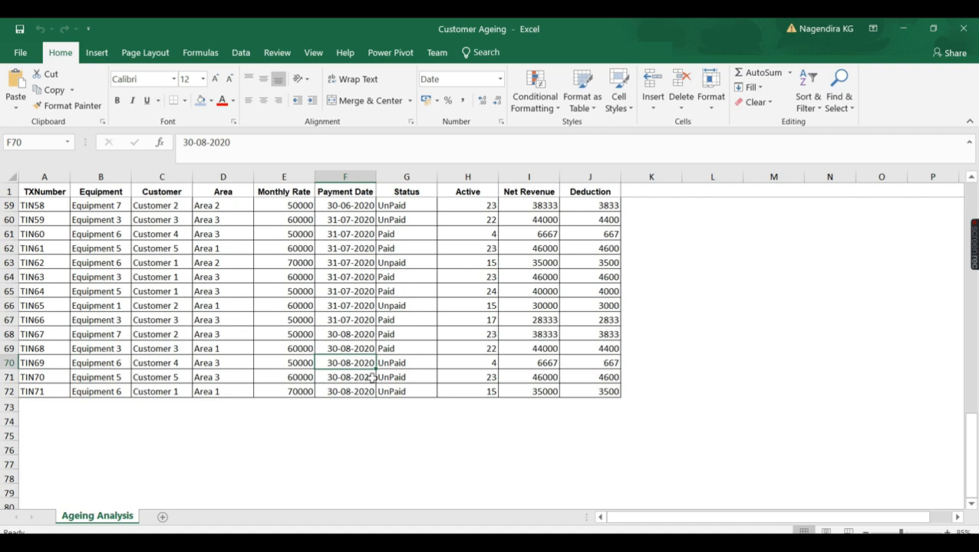
click(158, 366)
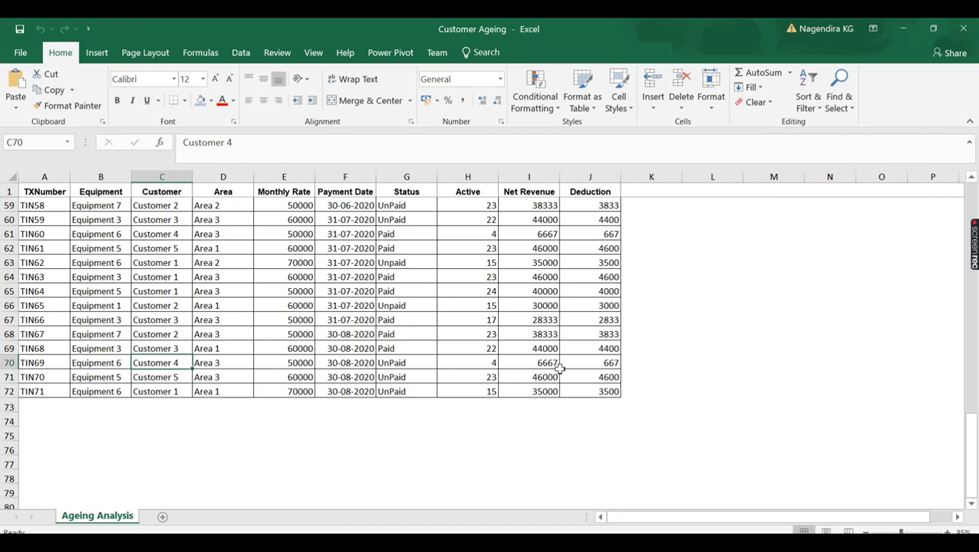
click(349, 366)
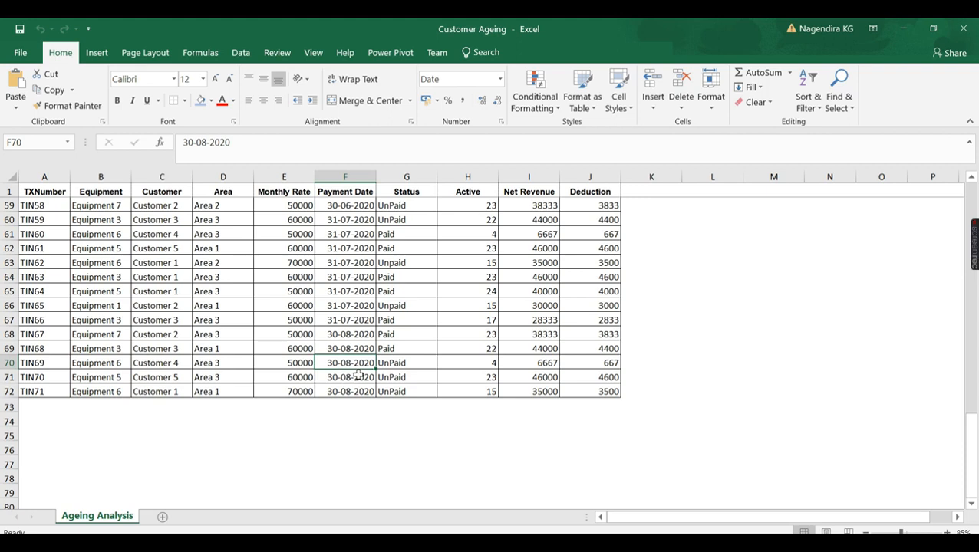
scroll(357, 372, up, 2)
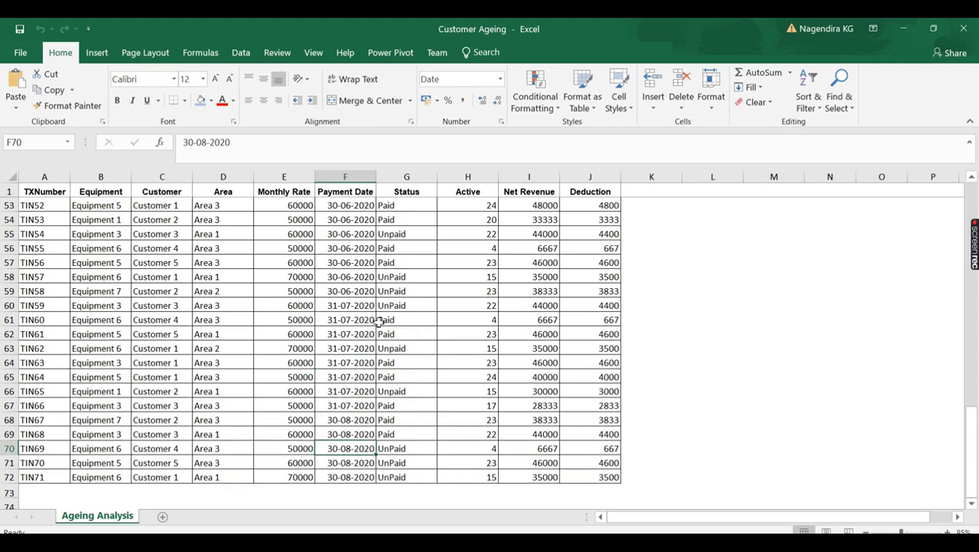
scroll(384, 321, up, 3)
scroll(224, 339, up, 2)
scroll(369, 350, down, 6)
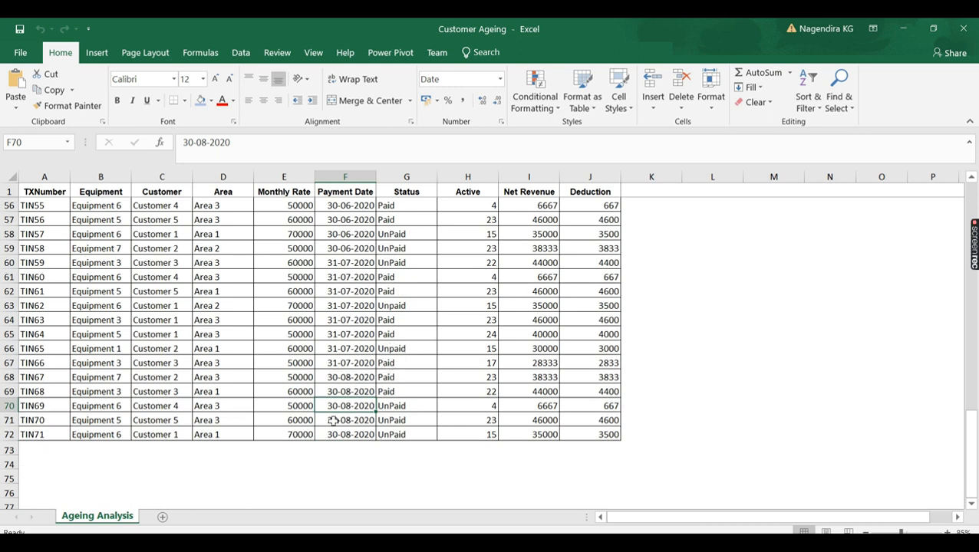
click(412, 407)
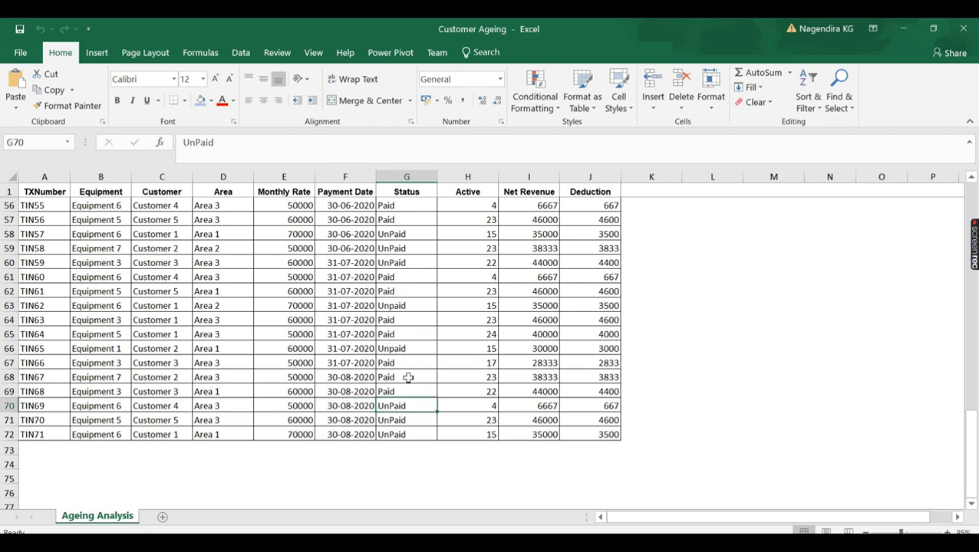
drag(403, 366, 400, 389)
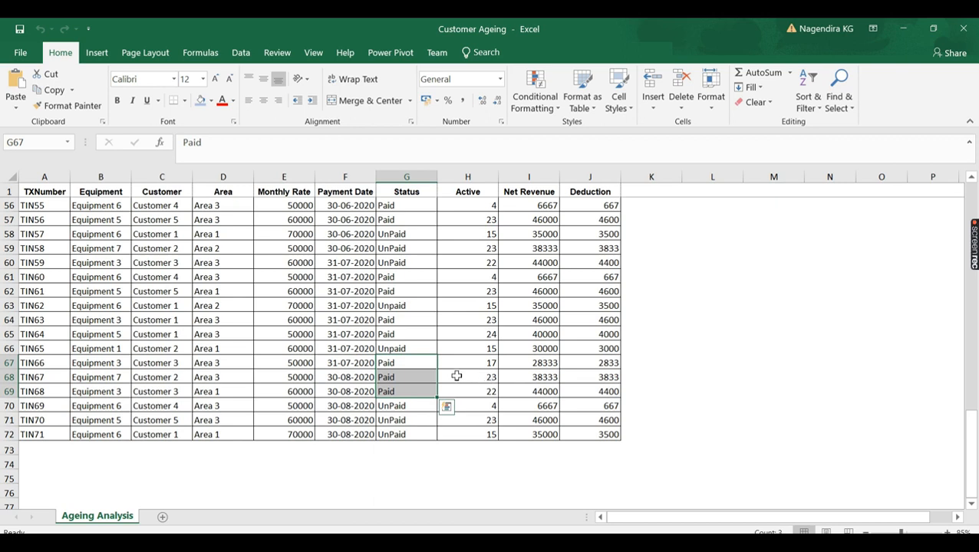
click(362, 410)
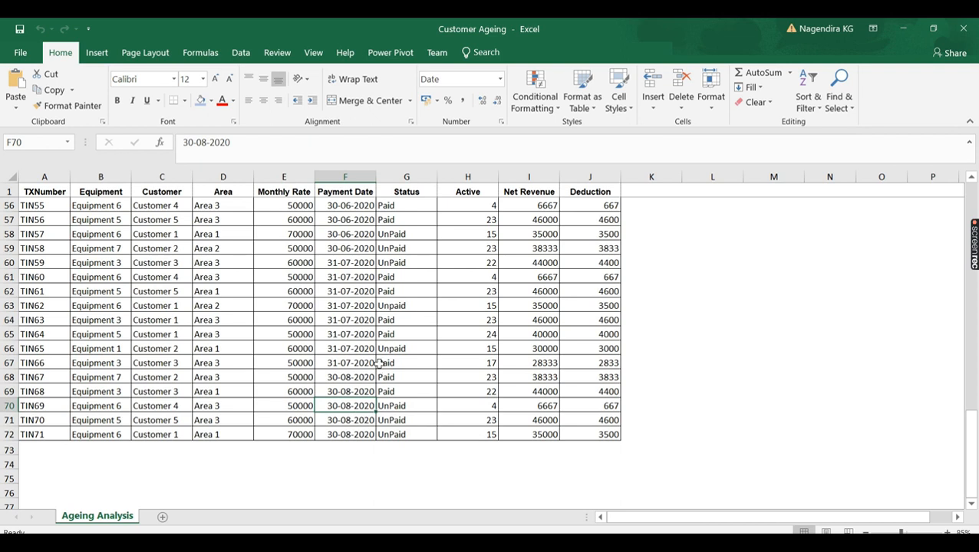
scroll(373, 333, up, 3)
click(355, 262)
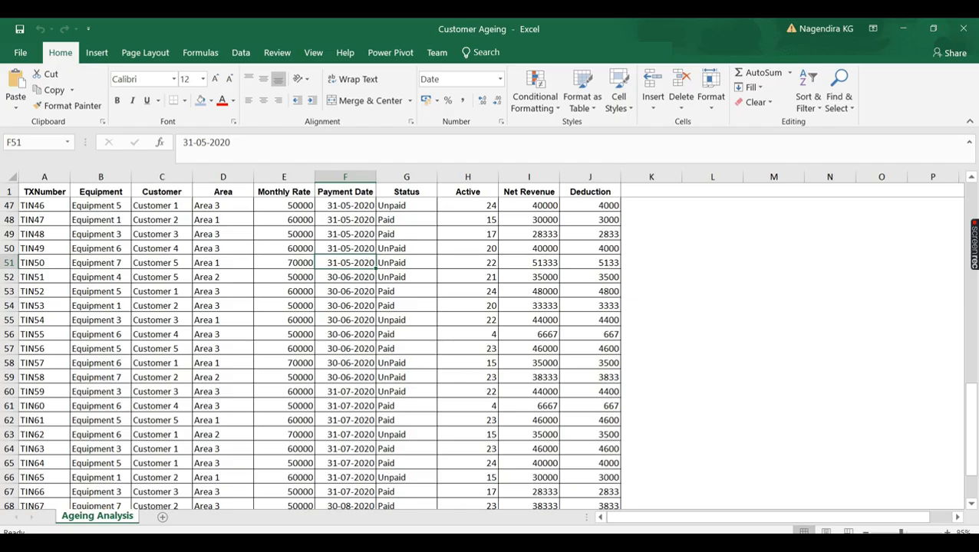
Switch to Power BI Desktop to view the Customer Ageing report page, and to PowerPoint for the Development STEPS slide.
click(310, 542)
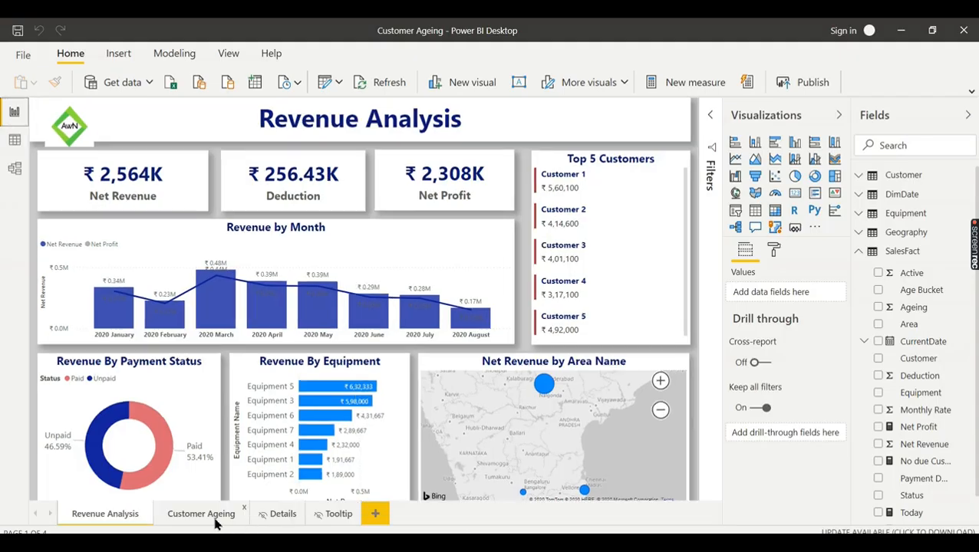
click(201, 513)
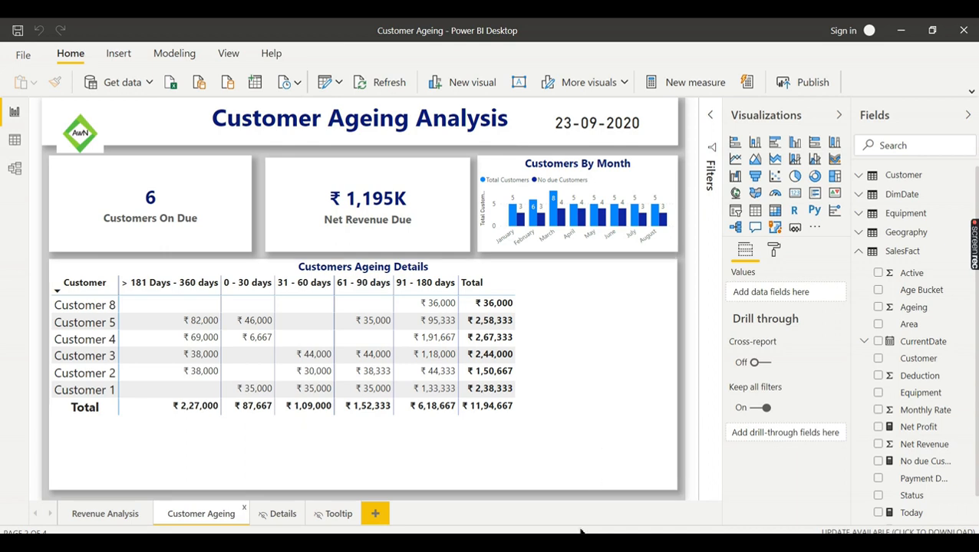
mouse_move(531, 522)
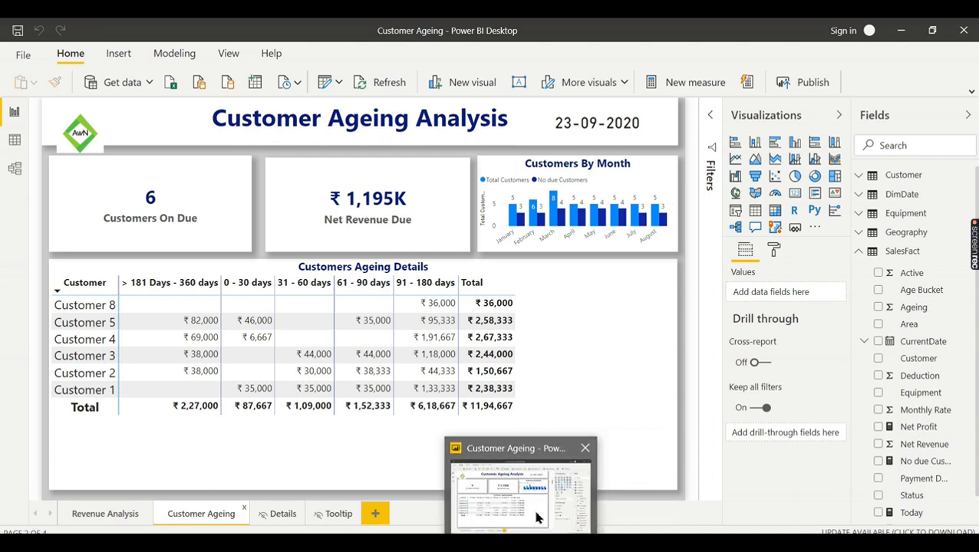
click(598, 524)
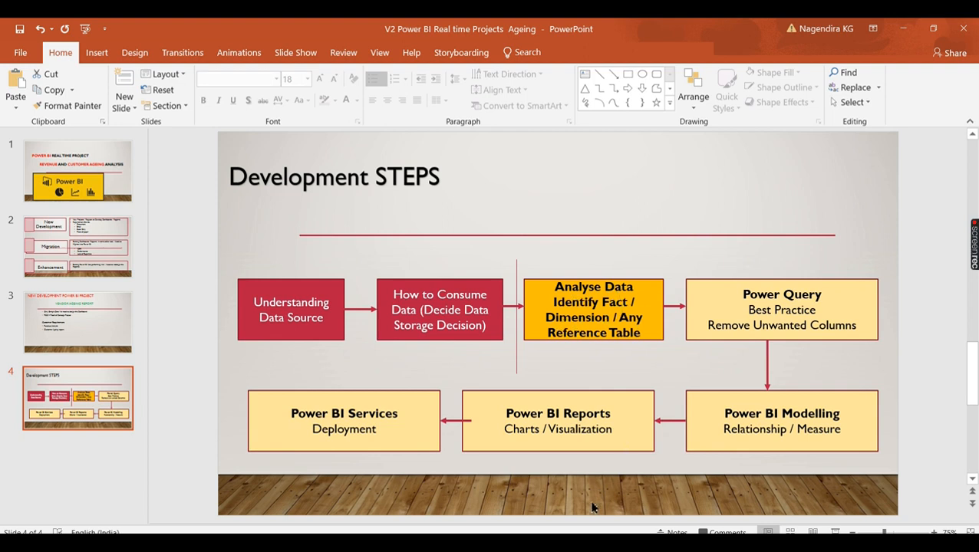
Switch back to the Customer Ageing workbook in Excel and unhide the Ageing Analysis Modelling sheet.
click(438, 528)
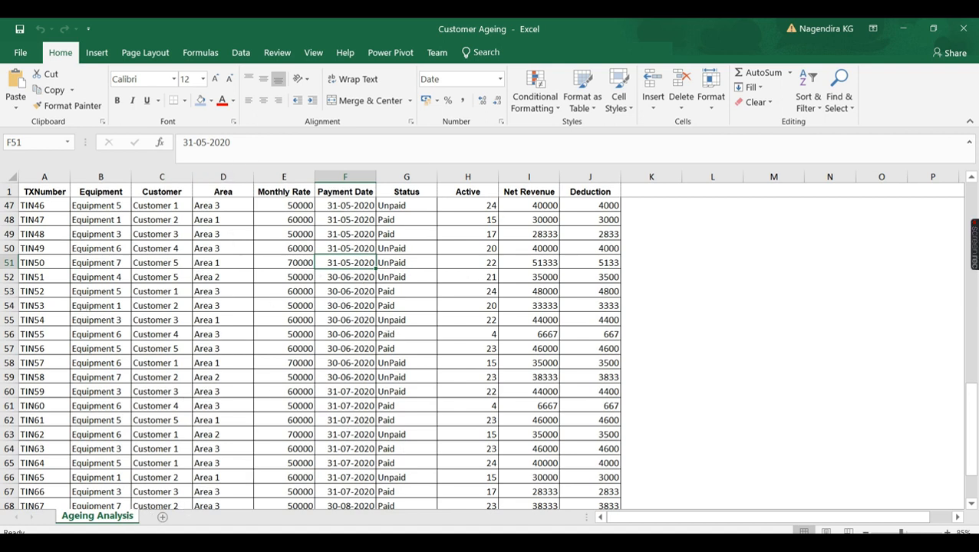
right_click(125, 519)
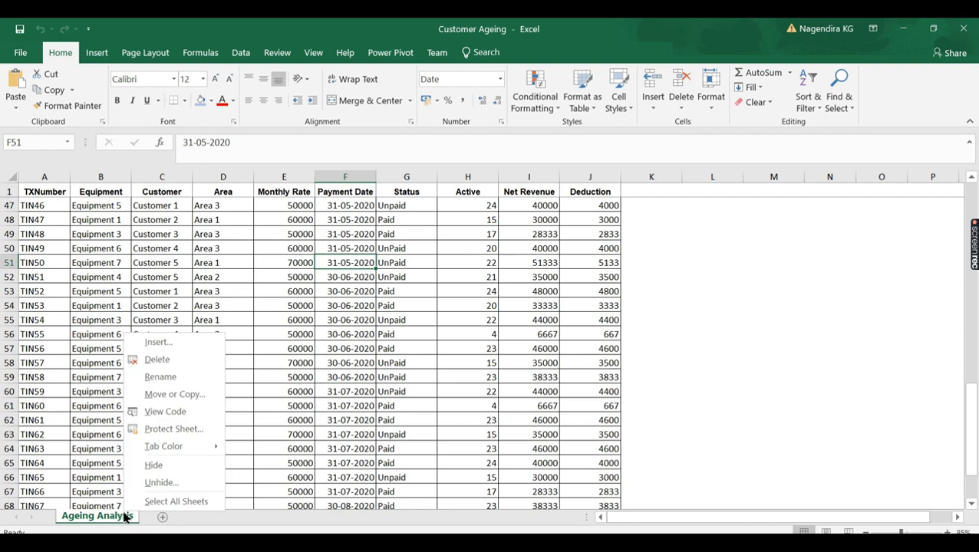
click(158, 482)
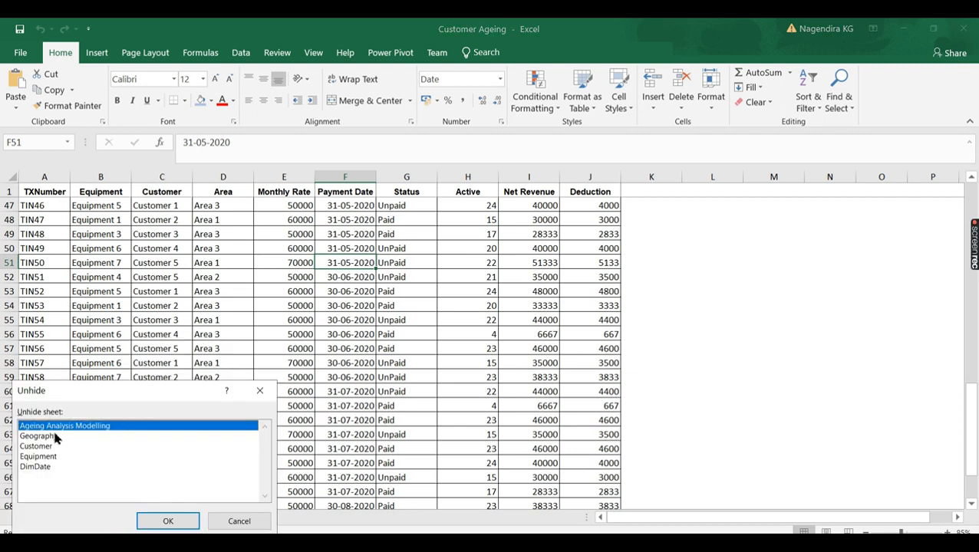
click(165, 521)
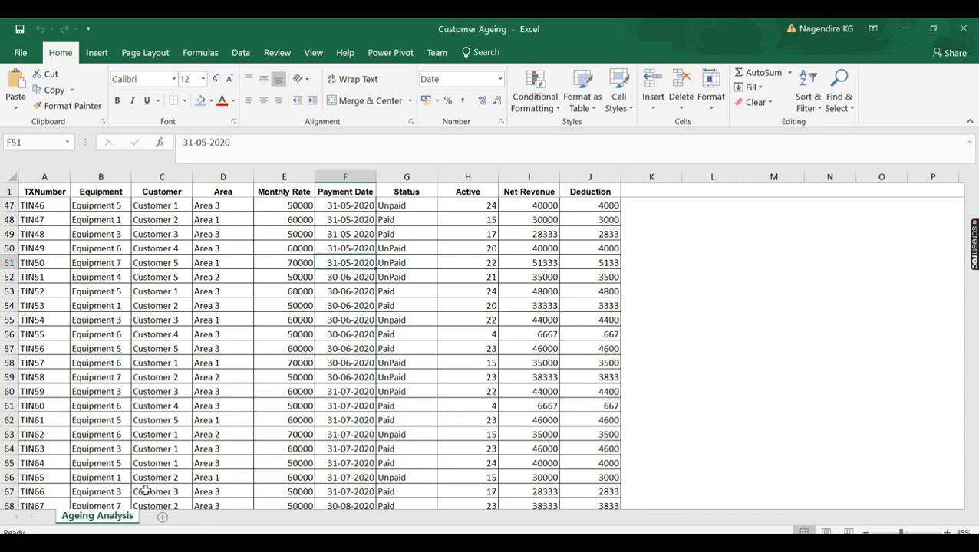
Unhide the Geography sheet.
right_click(178, 519)
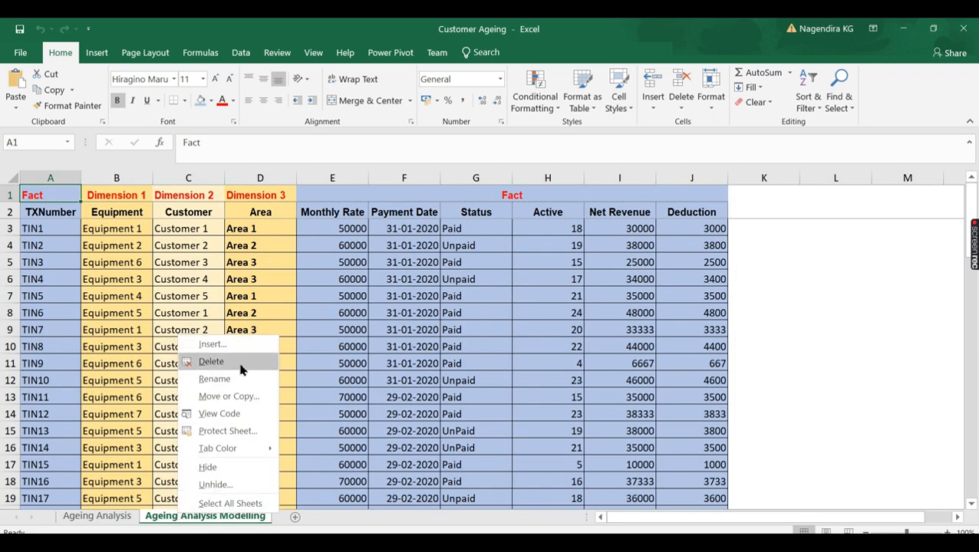
click(215, 484)
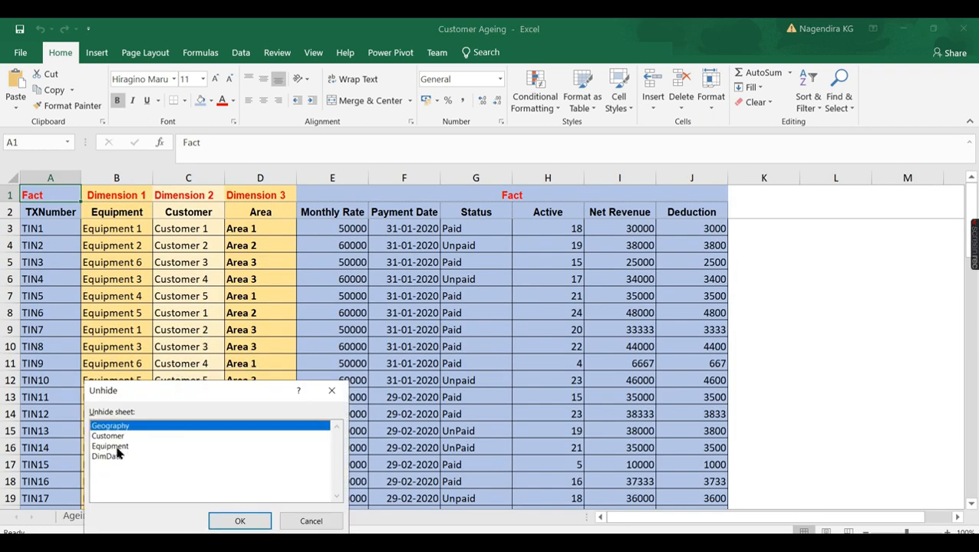
click(115, 436)
click(122, 447)
click(124, 436)
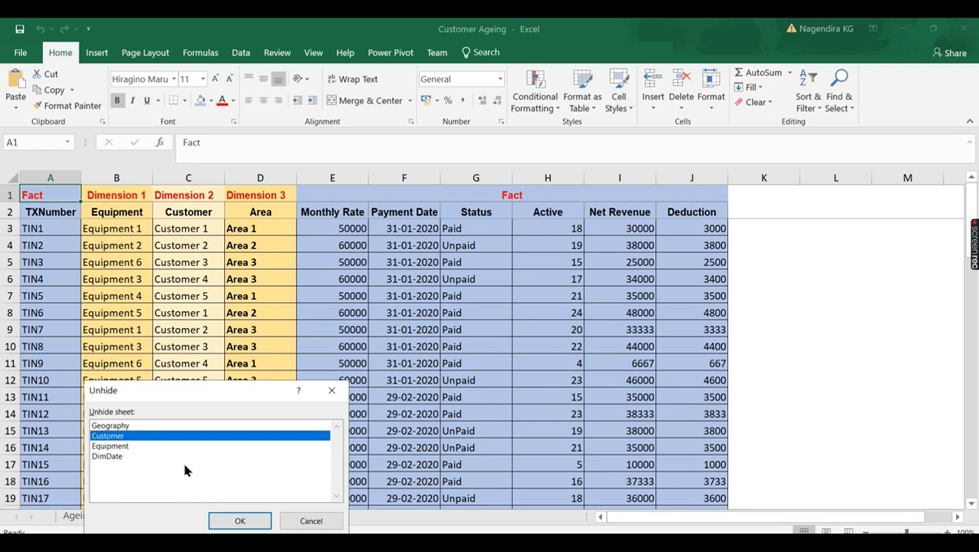
click(152, 427)
click(240, 521)
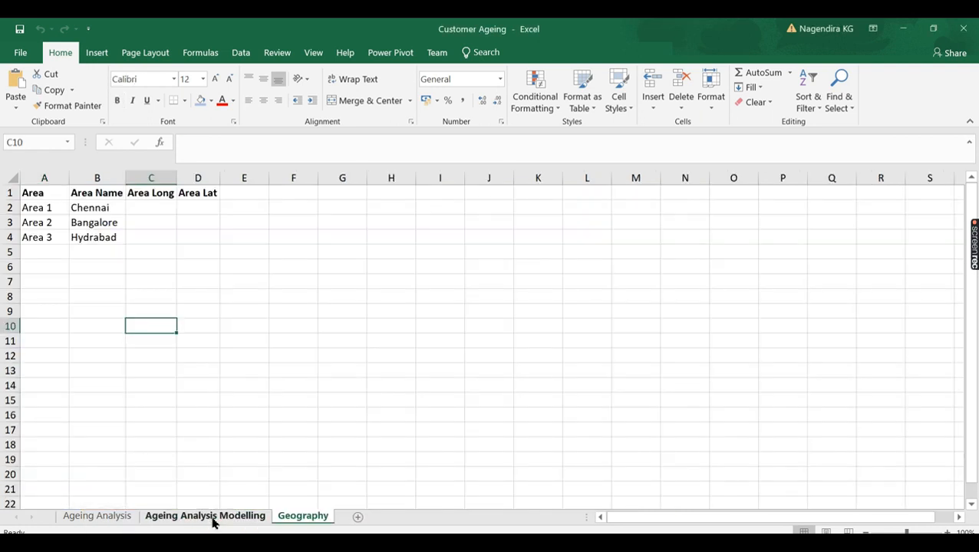
Unhide the Customer and Equipment sheets in the workbook.
right_click(213, 519)
click(246, 486)
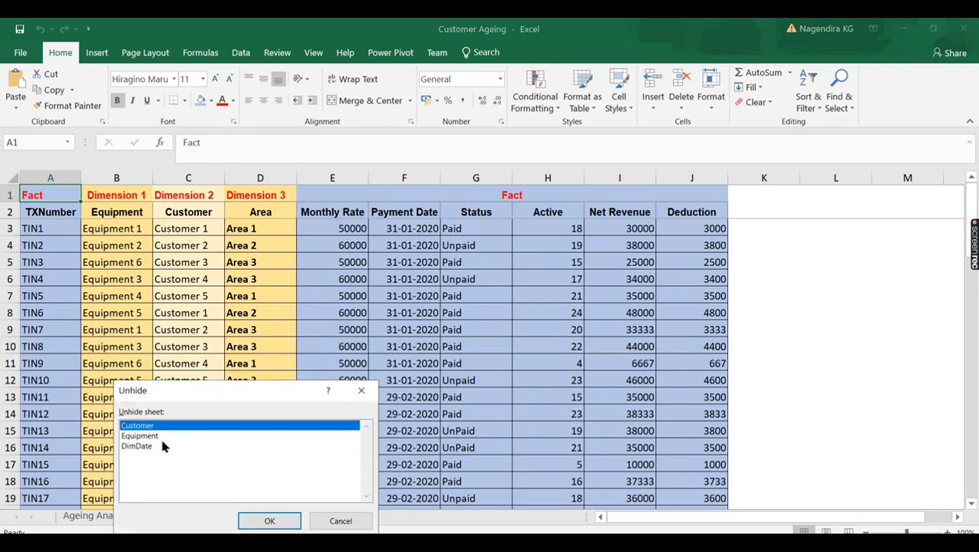
click(246, 520)
right_click(263, 517)
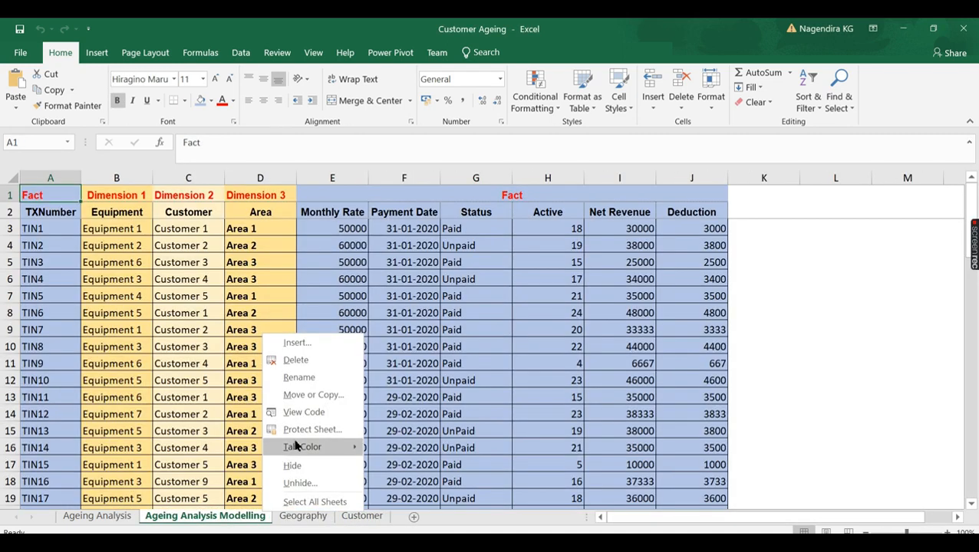
click(303, 484)
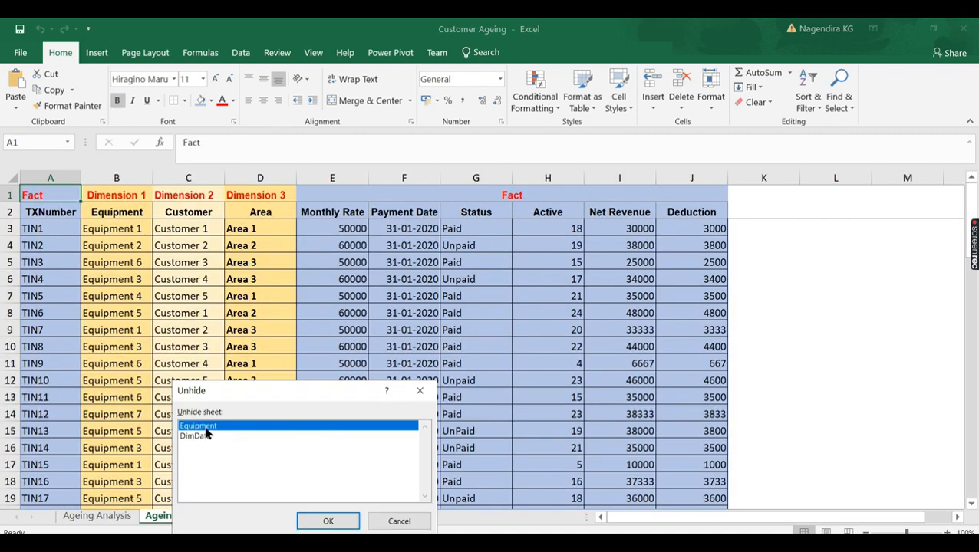
click(328, 521)
Unhide the DimDate sheet.
right_click(258, 516)
click(299, 483)
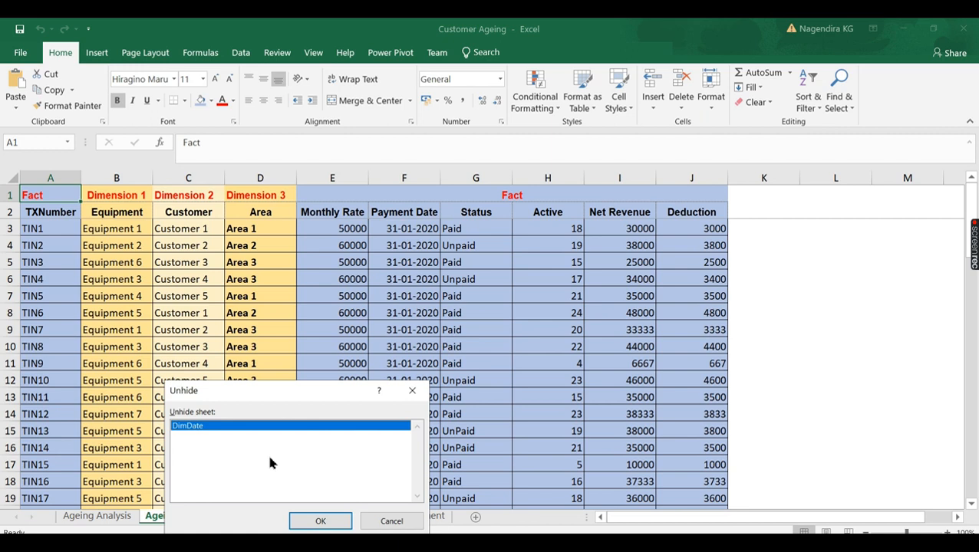
click(319, 522)
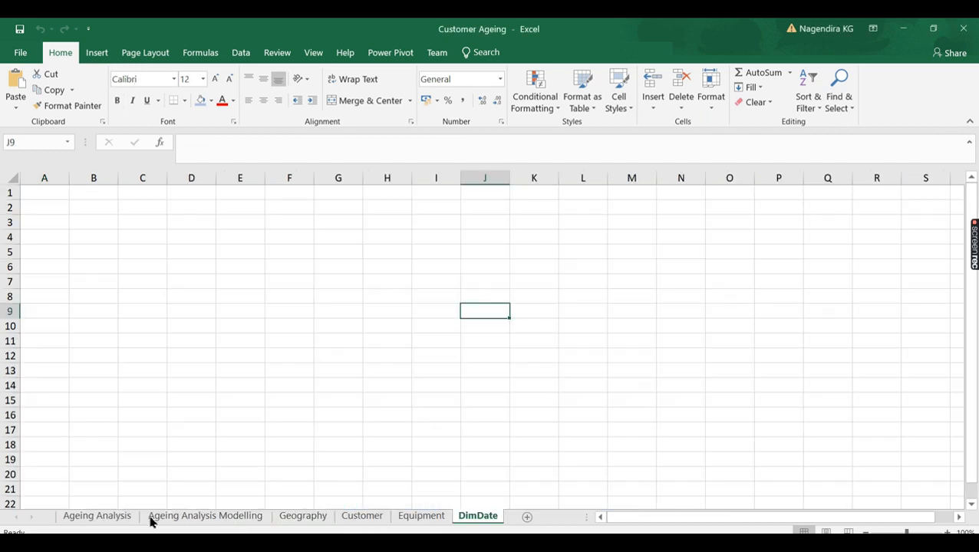
Compare the raw Ageing Analysis sheet with the marked fact and dimension columns on Ageing Analysis Modelling.
click(192, 516)
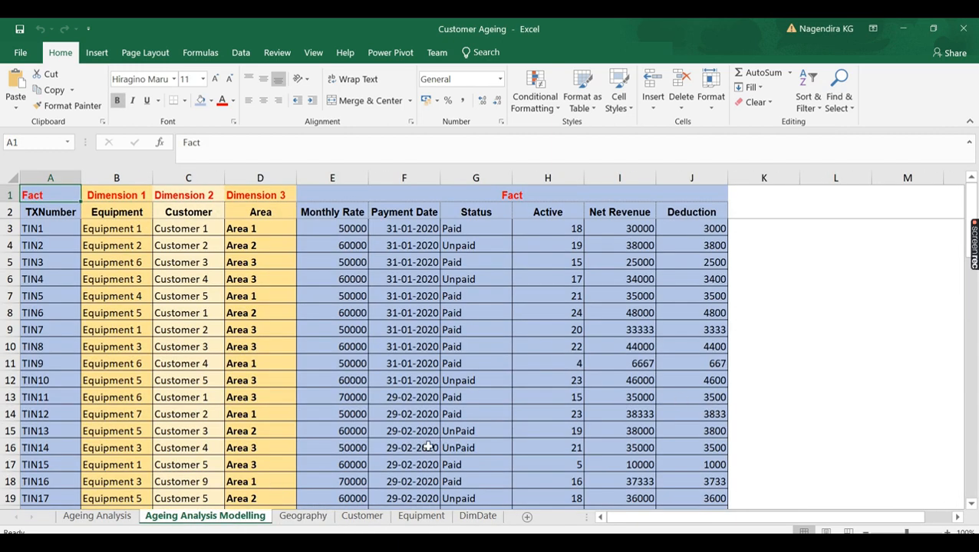
click(120, 518)
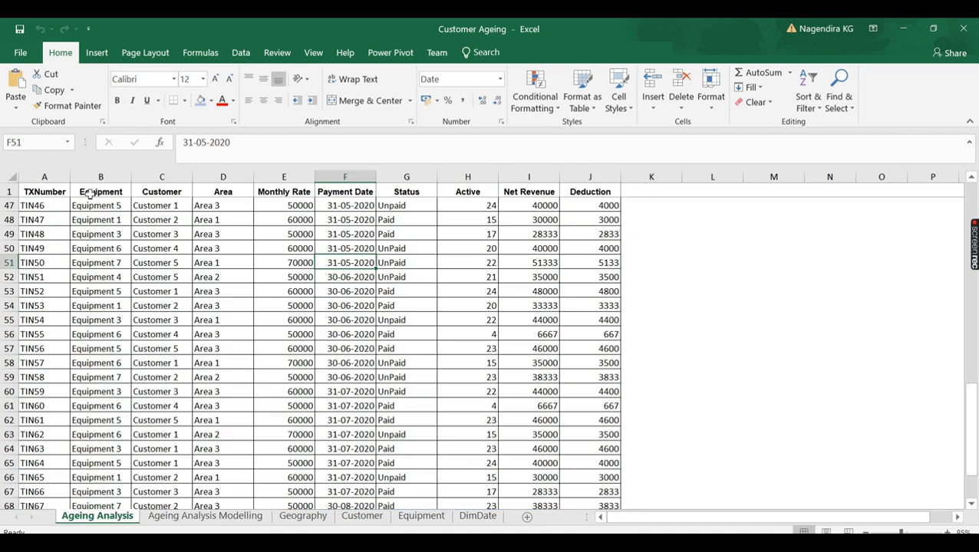
click(173, 518)
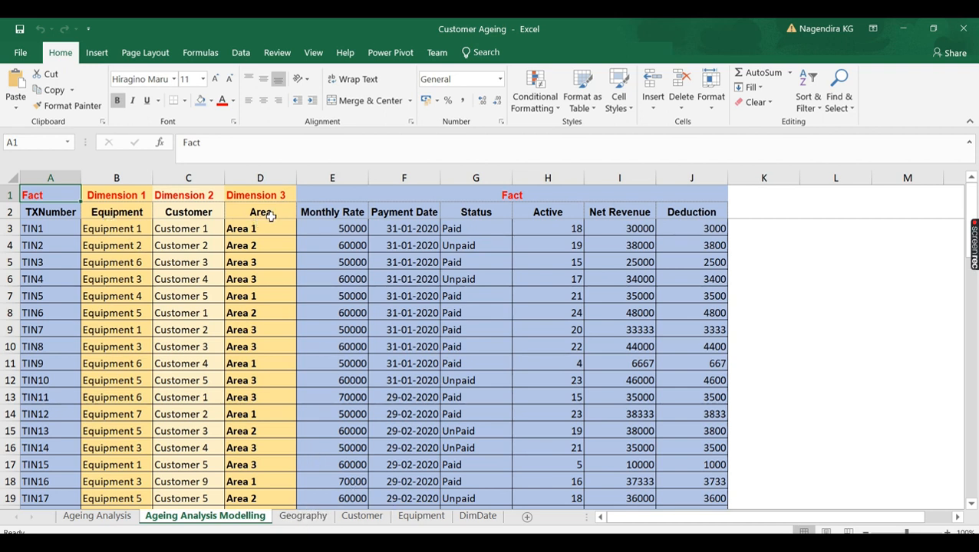
Examine the Geography, Customer and Equipment sheets against the matching dimension columns on Ageing Analysis Modelling.
click(319, 521)
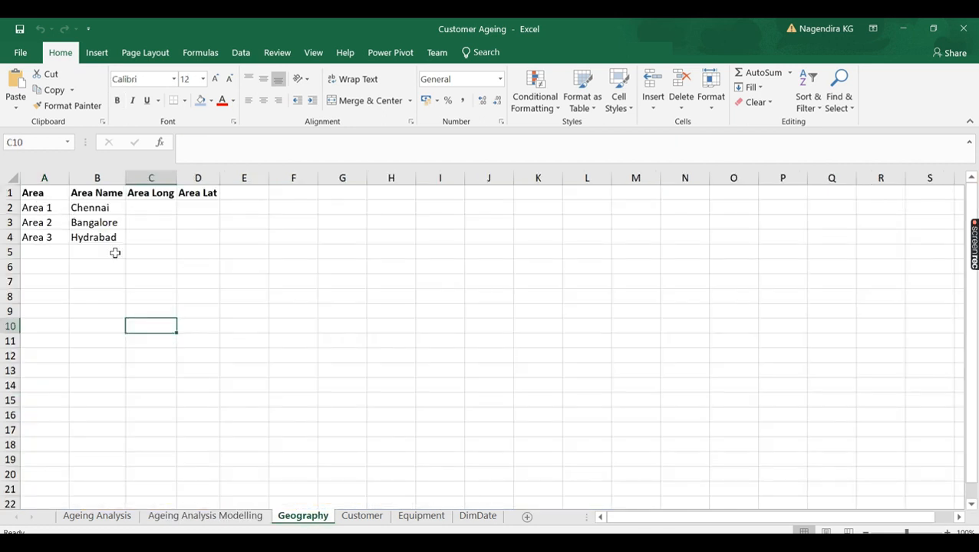
click(373, 523)
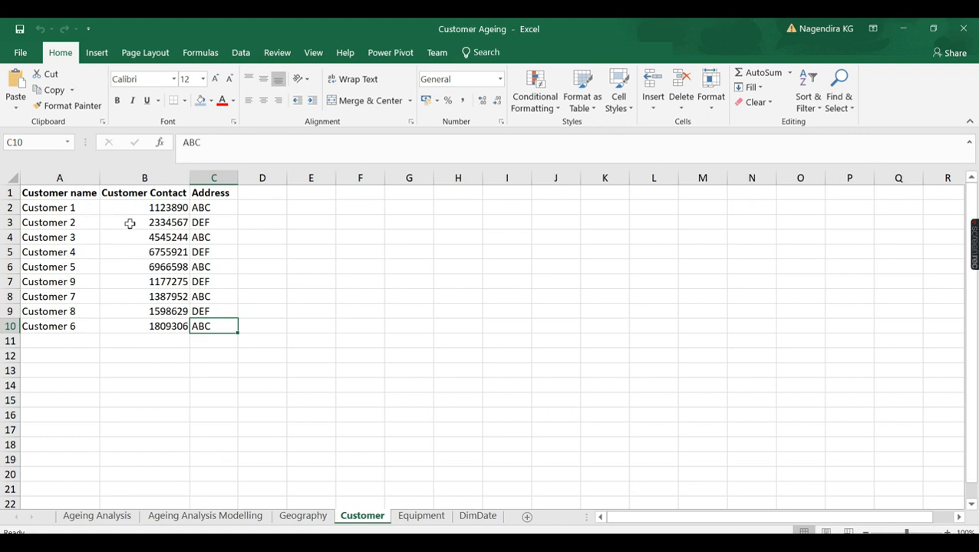
click(206, 516)
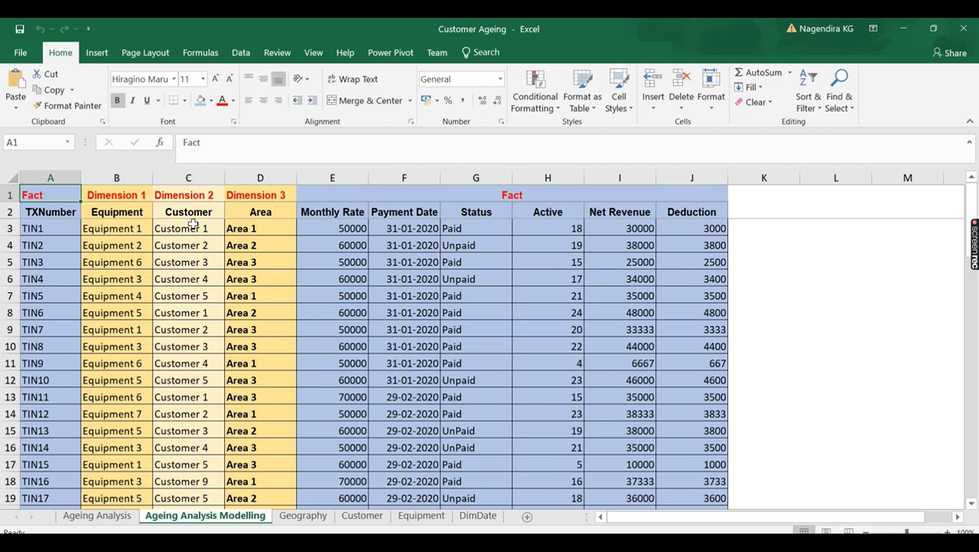
click(362, 517)
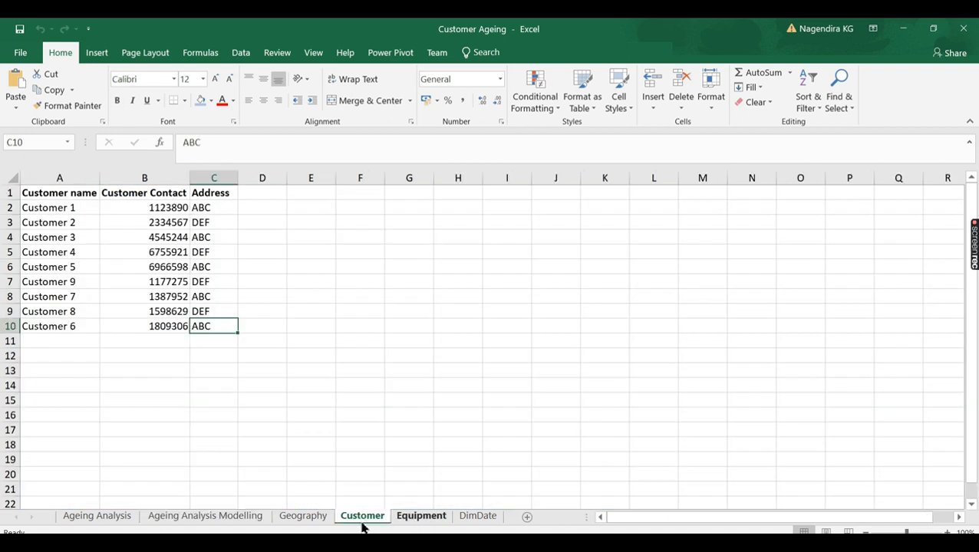
click(410, 520)
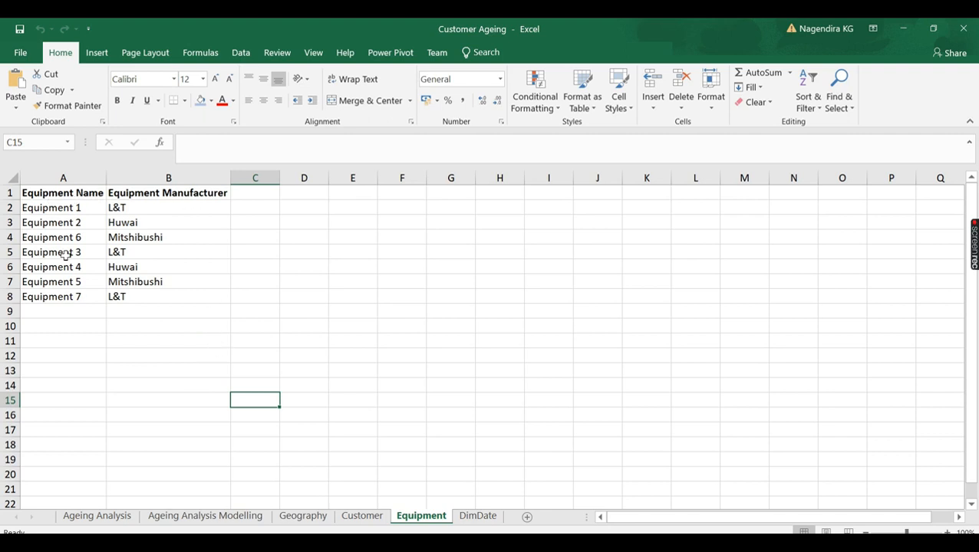
click(206, 519)
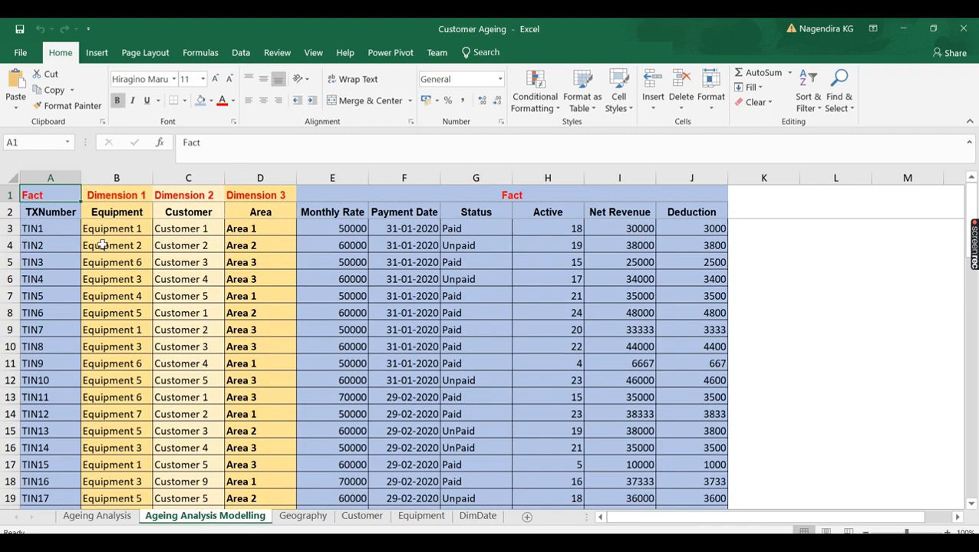
click(420, 516)
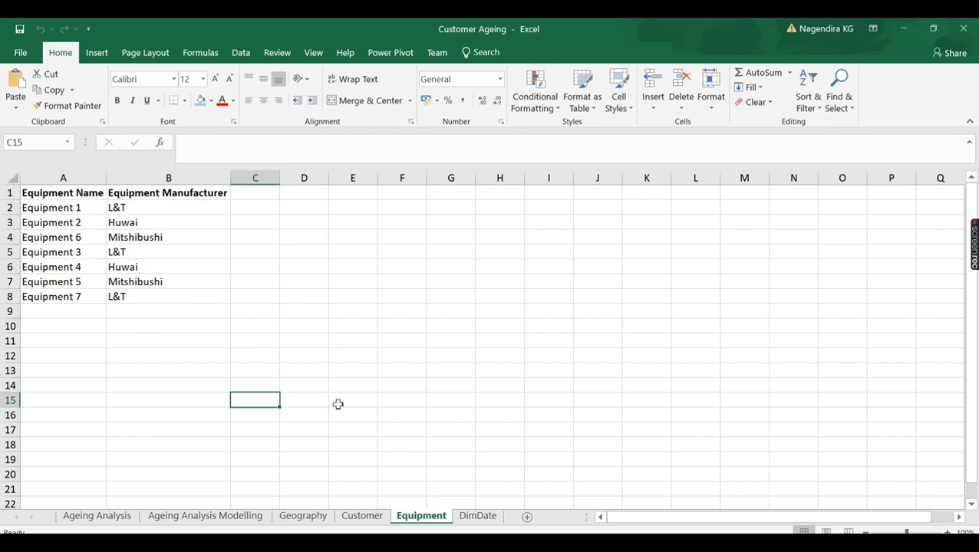
Review the four dimension sheets from Geography to DimDate in order, and return to the Ageing Analysis Modelling sheet.
click(303, 516)
click(361, 517)
click(420, 516)
click(477, 516)
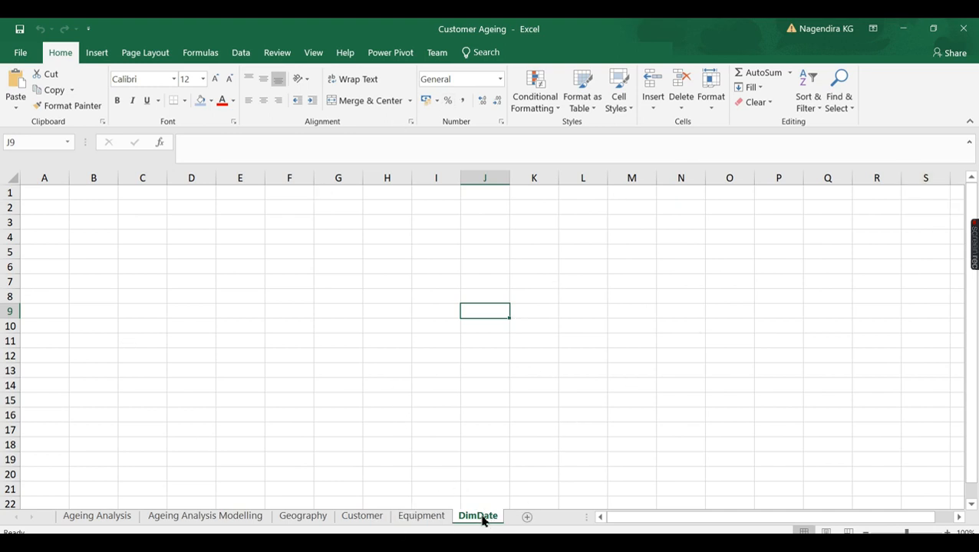
click(316, 516)
click(367, 517)
click(422, 516)
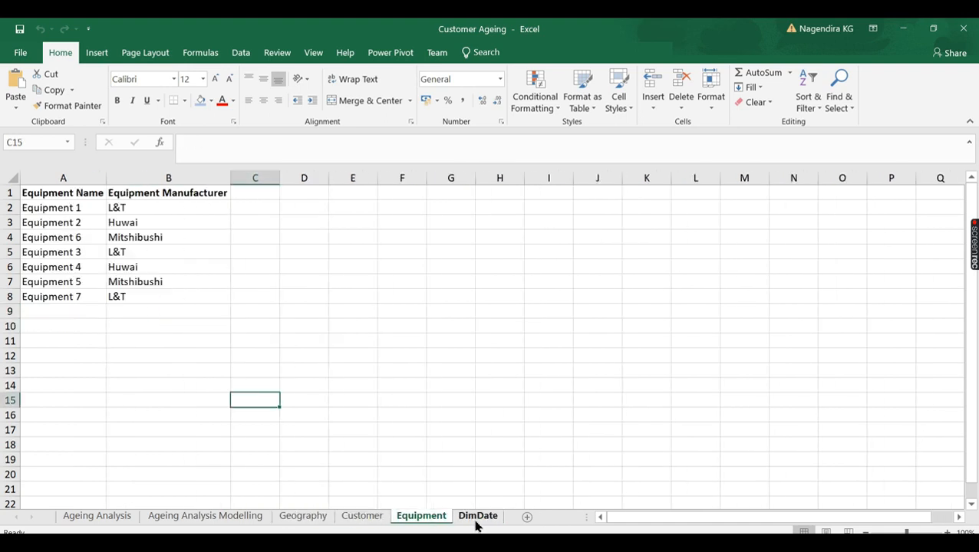
click(475, 521)
click(235, 519)
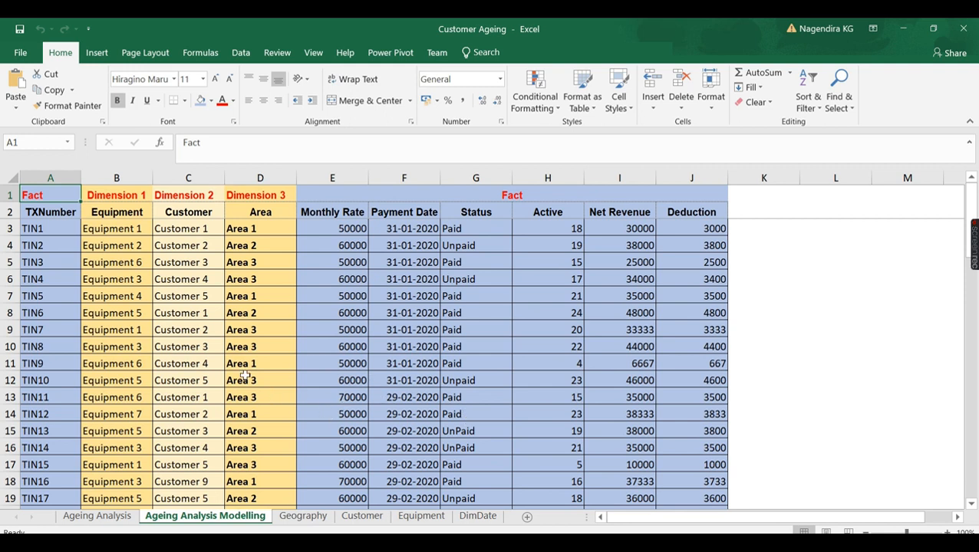
Compare the Equipment column of the Ageing Analysis sheet with the equipment names and manufacturers on the Equipment sheet.
click(112, 517)
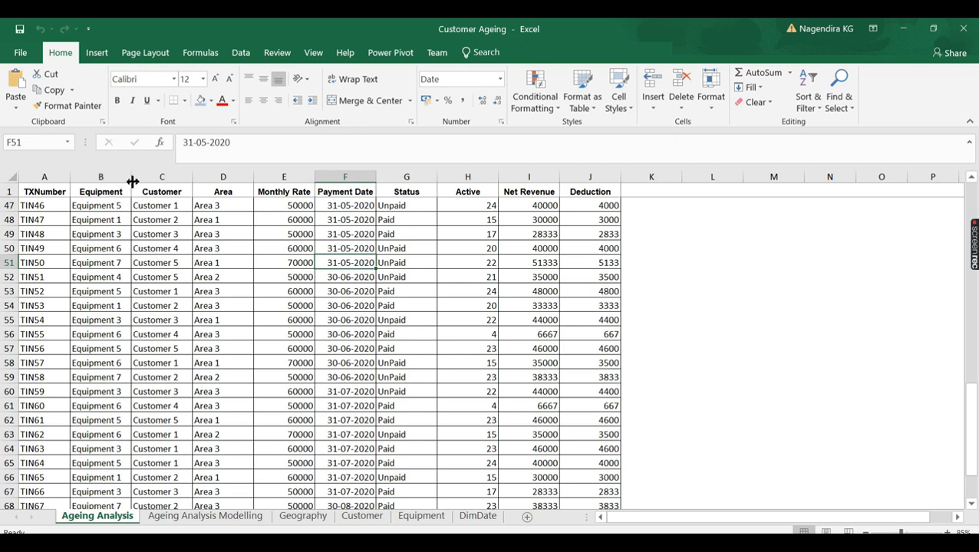
click(408, 519)
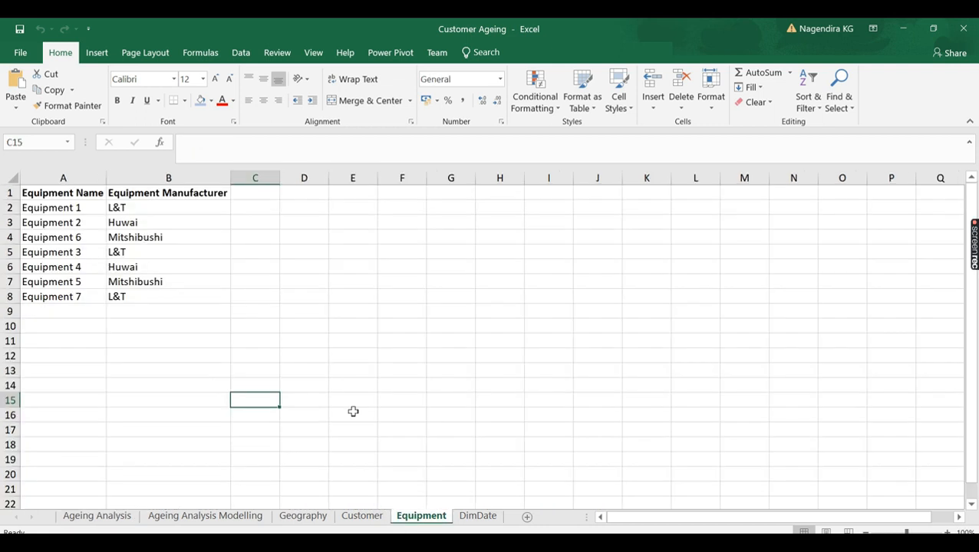
click(95, 518)
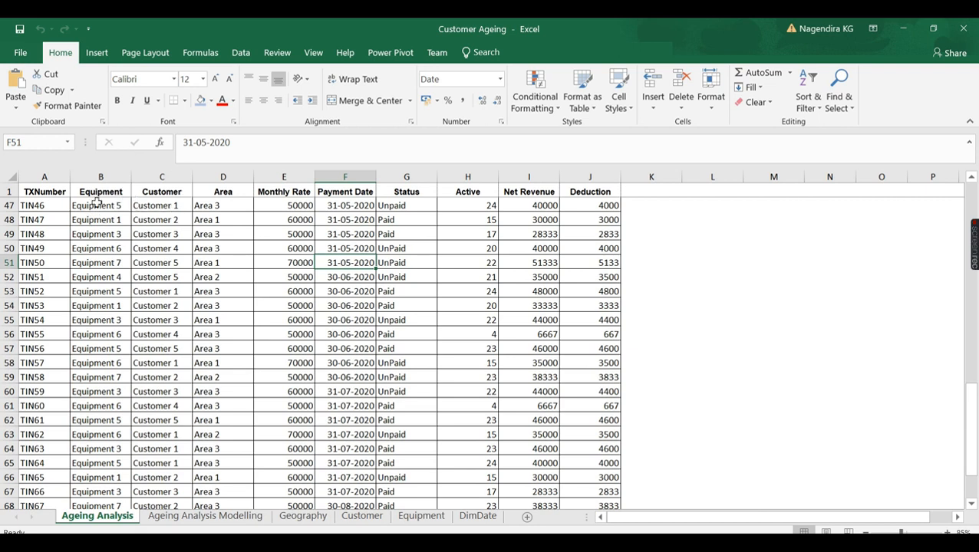
click(408, 519)
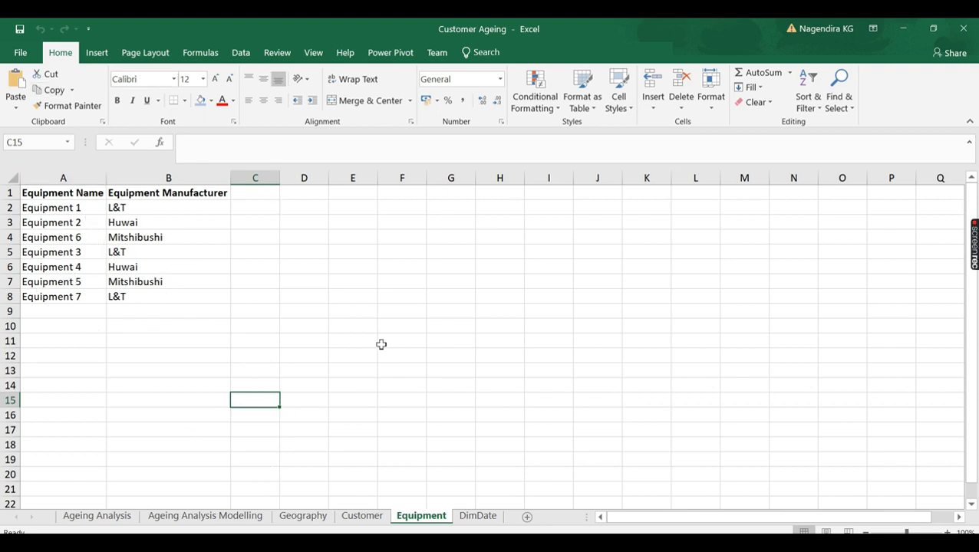
click(107, 522)
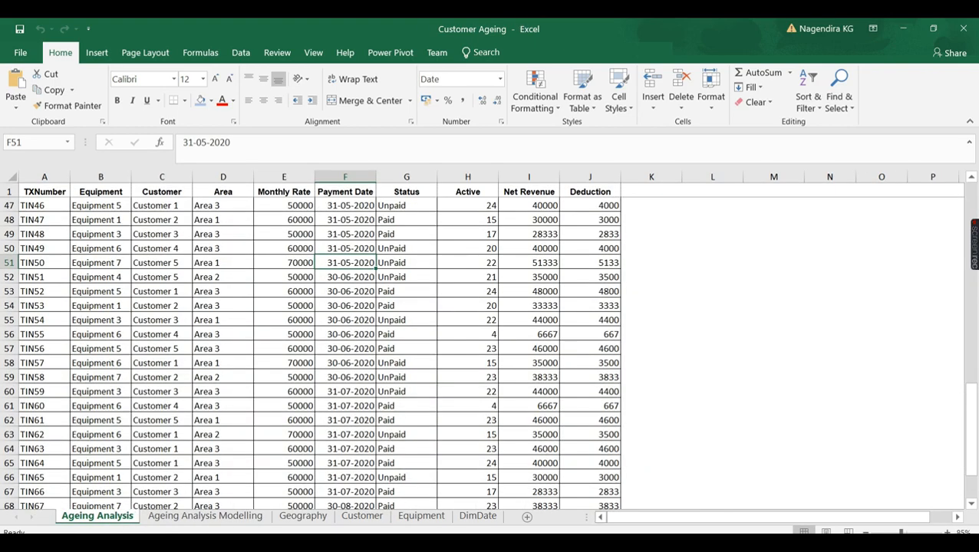
Switch to the data model in Power BI Desktop and reposition the Geography and DimDate tables around SalesFact.
key(alt+Tab)
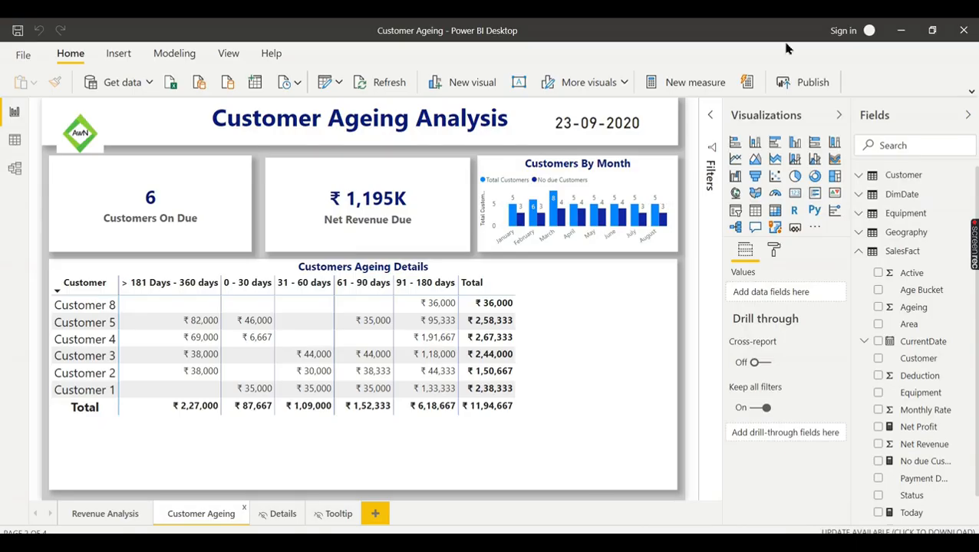
click(14, 168)
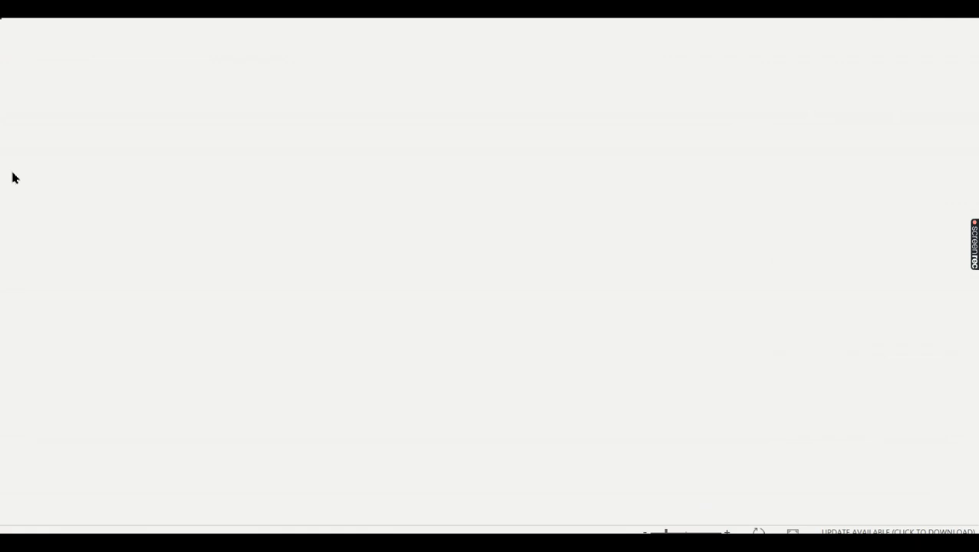
scroll(361, 308, up, 4)
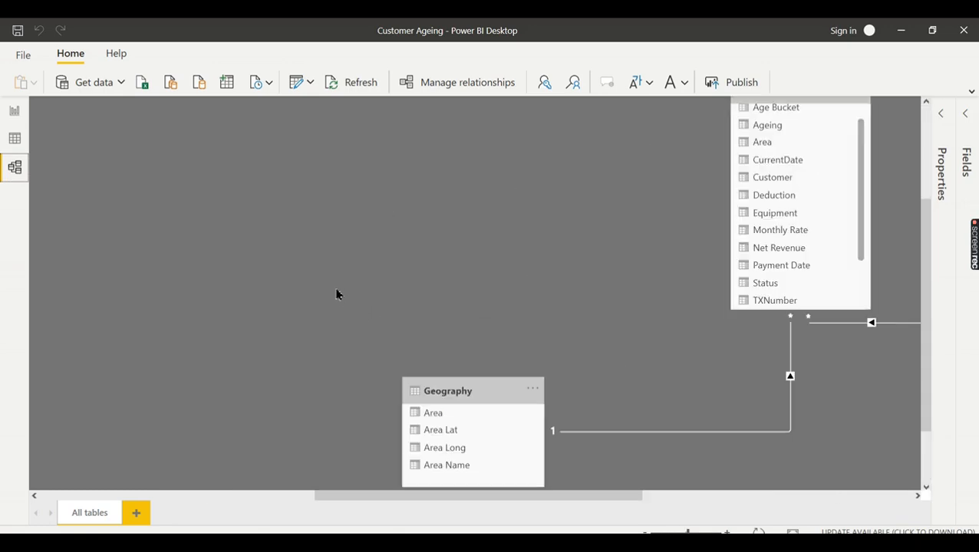
scroll(546, 495, left, 3)
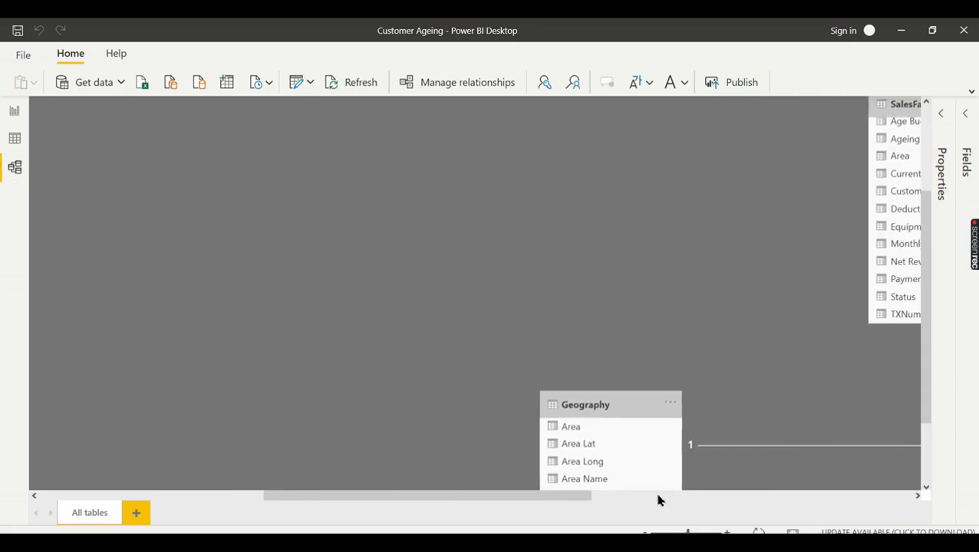
scroll(697, 443, down, 3)
scroll(664, 315, up, 3)
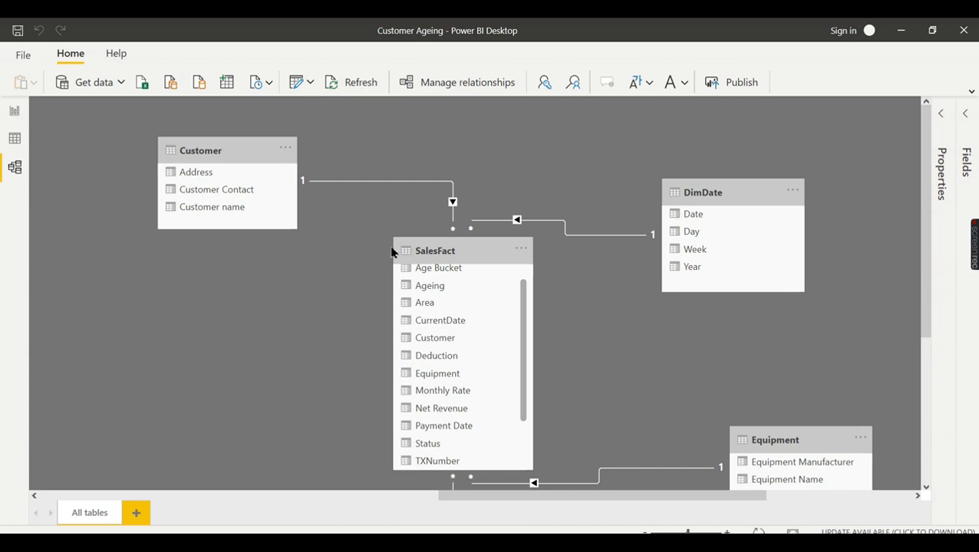
scroll(392, 253, down, 1)
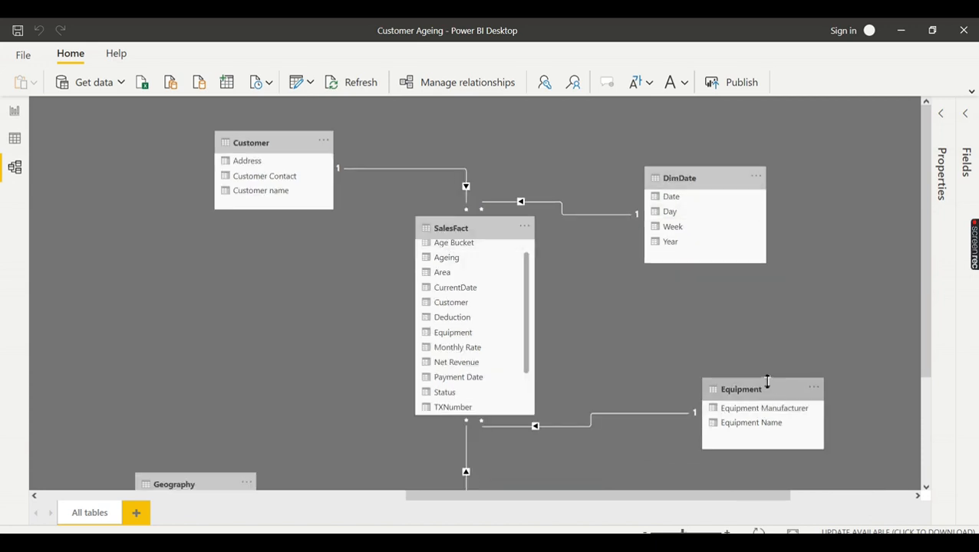
drag(157, 482, 182, 395)
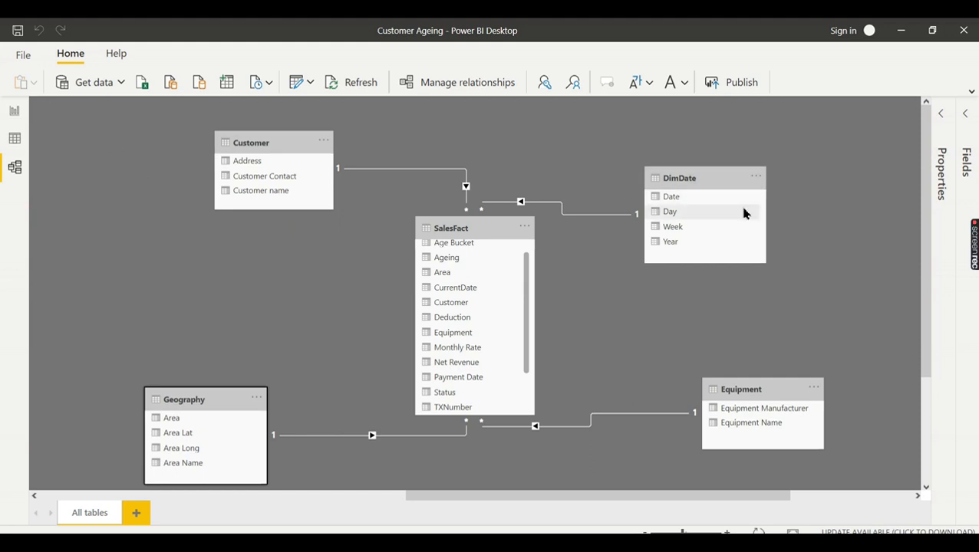
drag(690, 177, 717, 141)
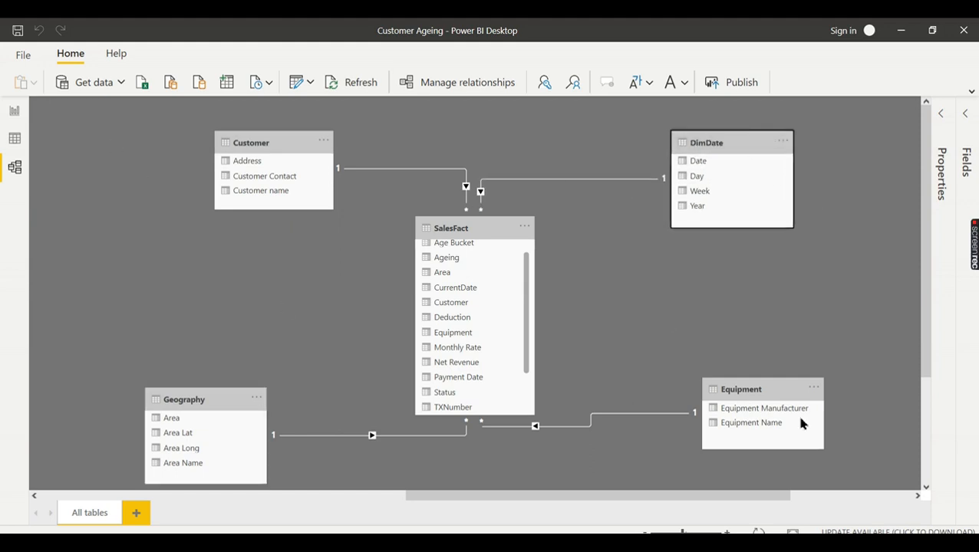
View the Revenue Analysis report page with the Visualizations and Fields panes collapsed, and return to the data model.
click(12, 112)
click(76, 521)
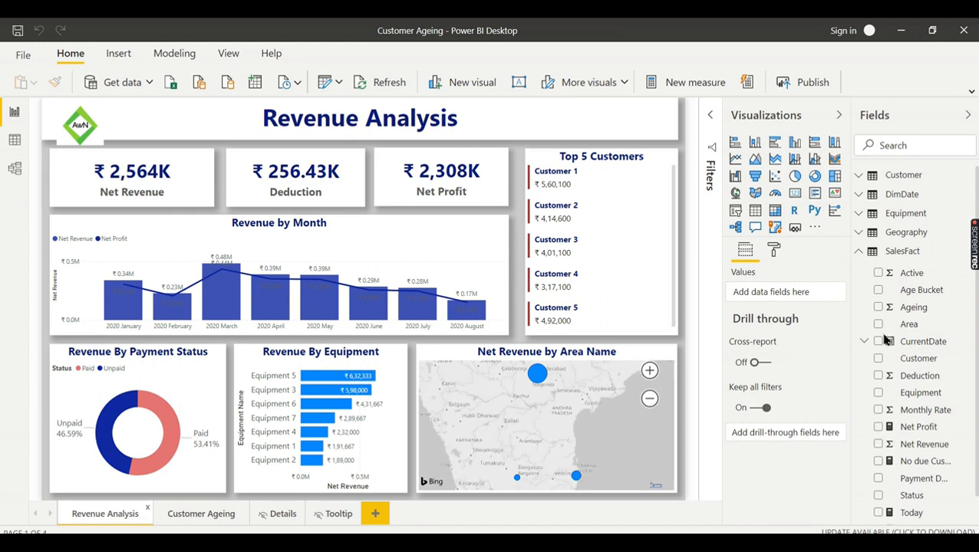
click(841, 114)
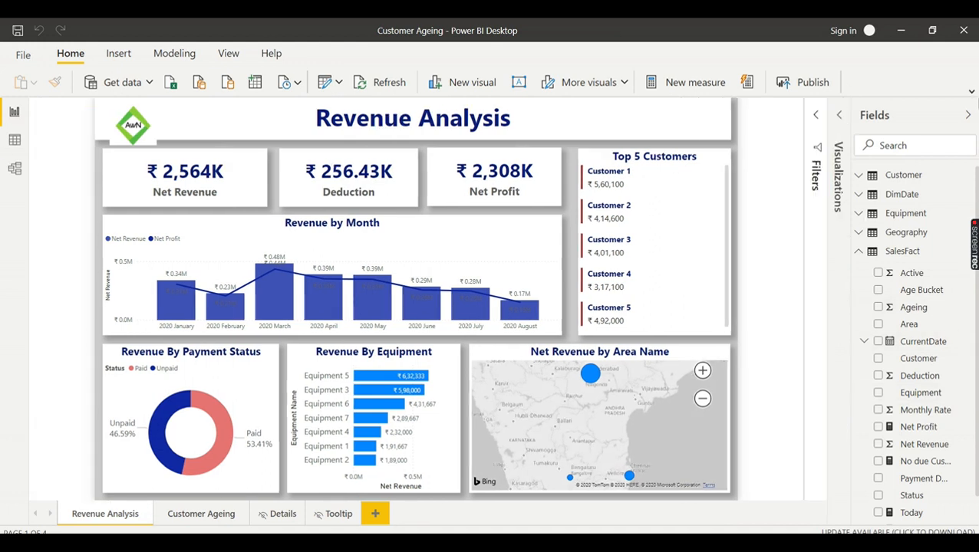
click(969, 115)
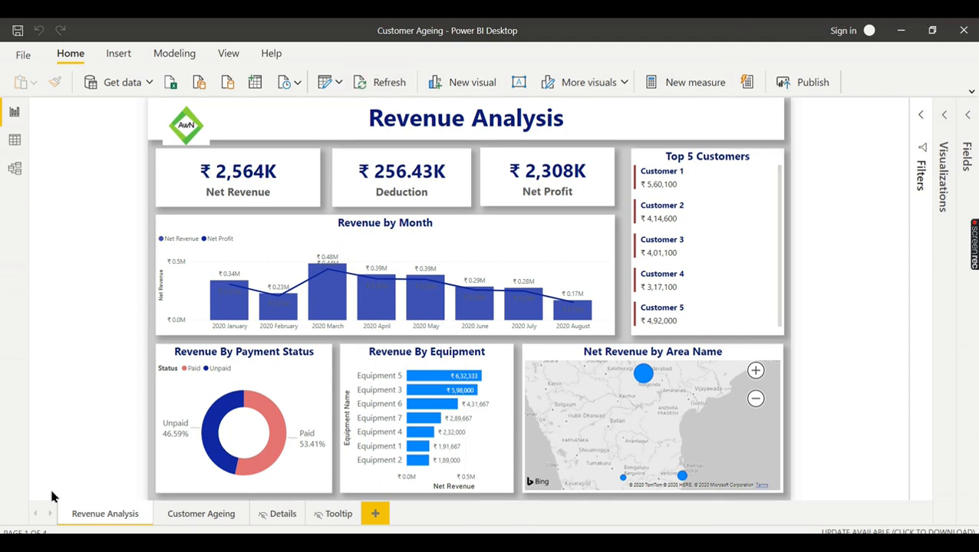
click(12, 169)
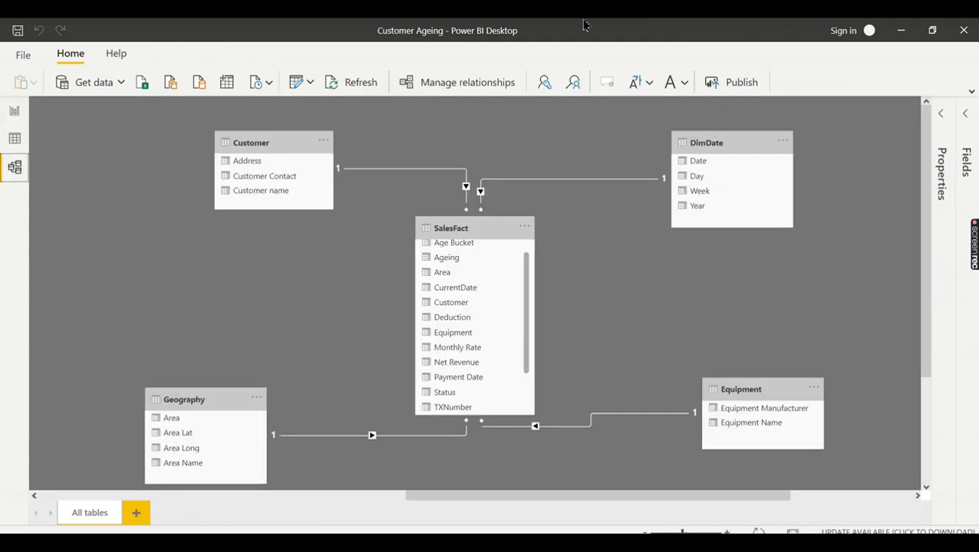
Return to the Revenue Analysis report page and inspect the SalesFact field behind the Net Revenue card.
click(14, 112)
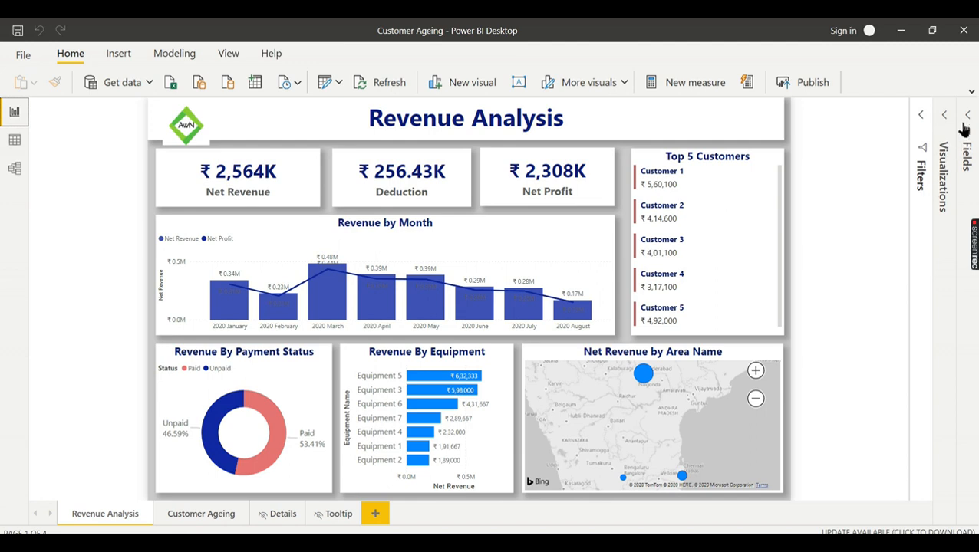
click(265, 170)
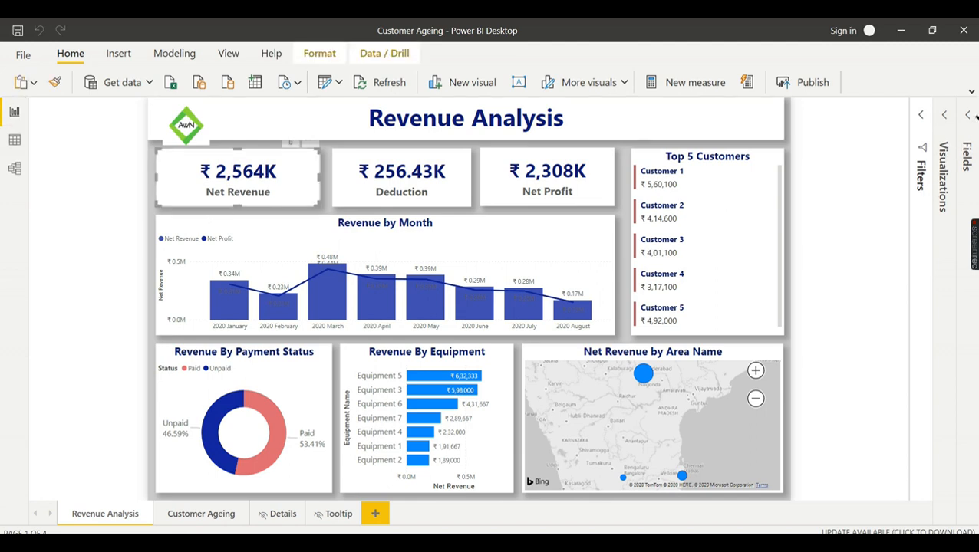
click(968, 116)
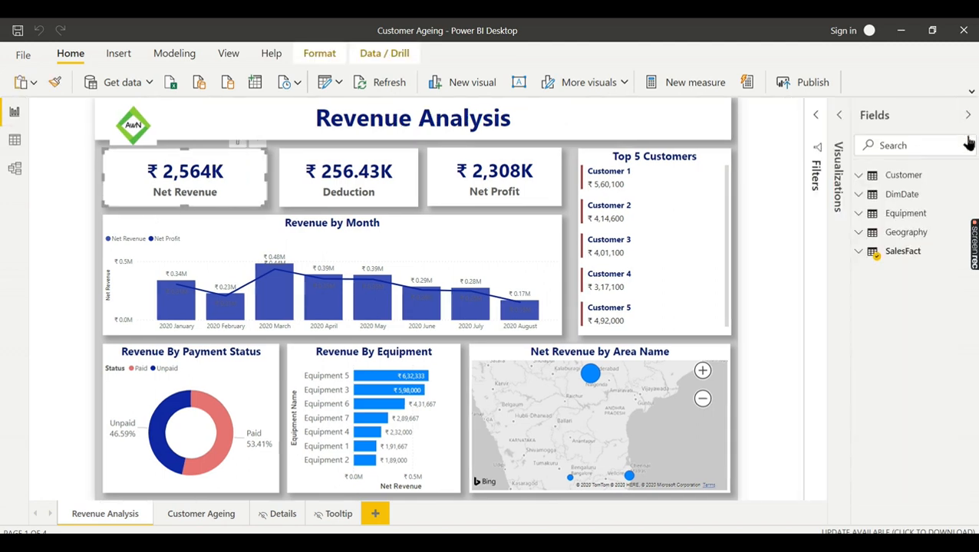
click(861, 253)
scroll(951, 456, down, 1)
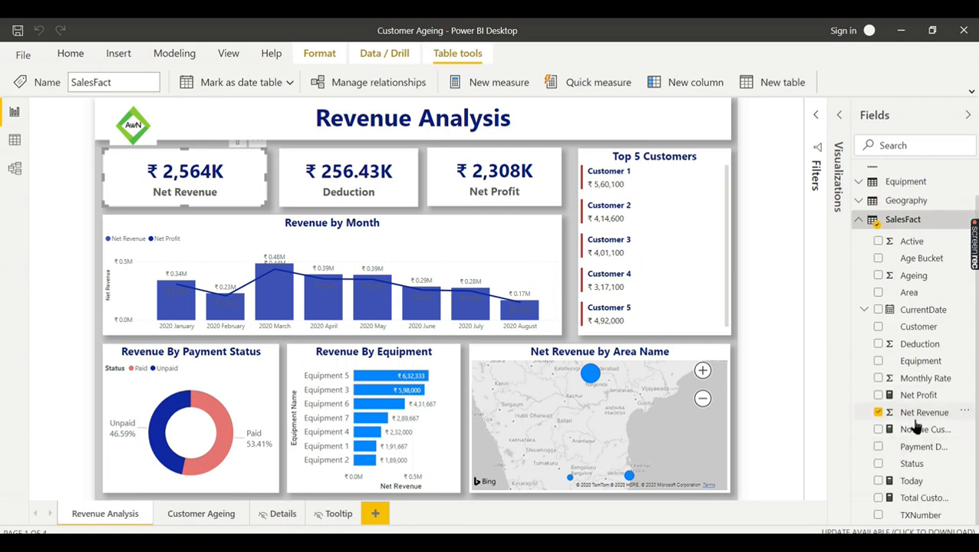
click(921, 415)
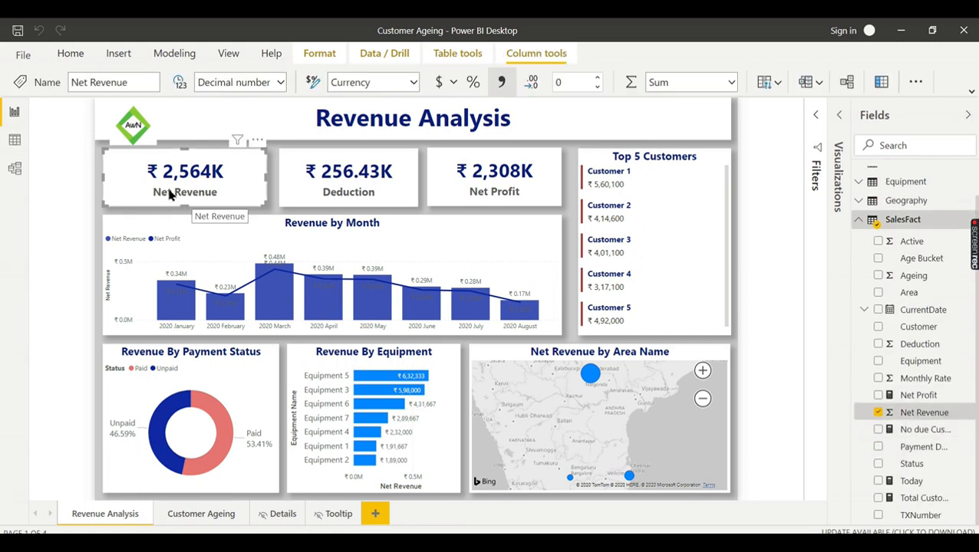
Inspect the fields behind the Deduction and Net Profit cards, and display the Net Profit measure's formula.
click(307, 190)
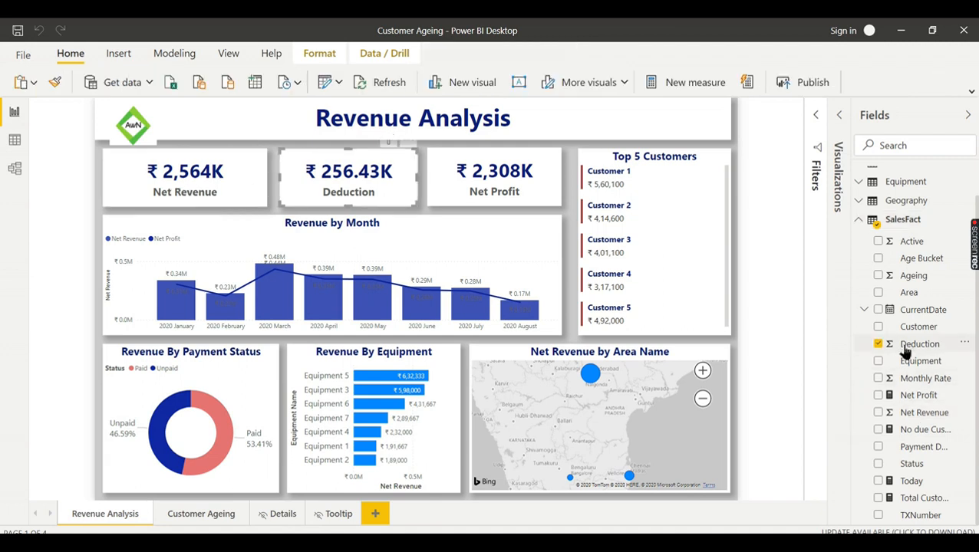
click(499, 184)
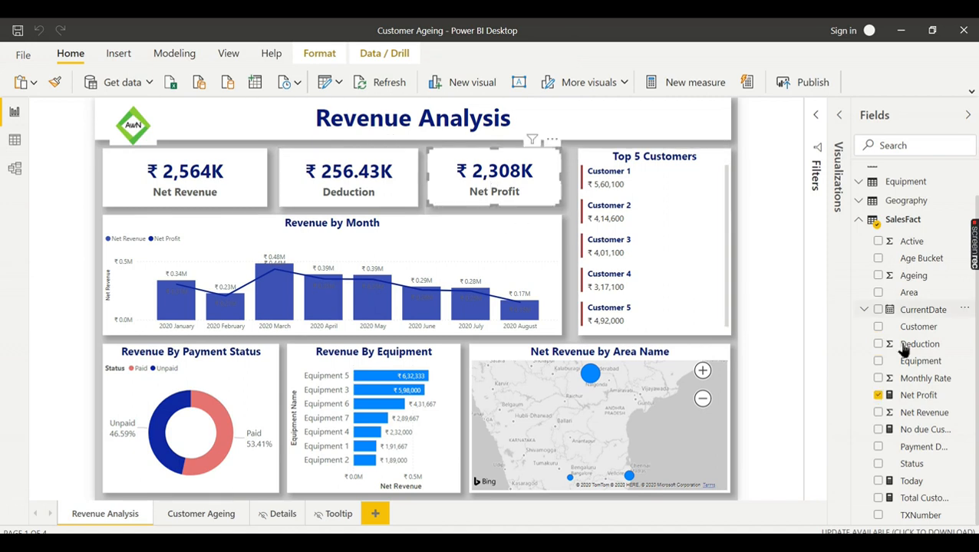
click(910, 396)
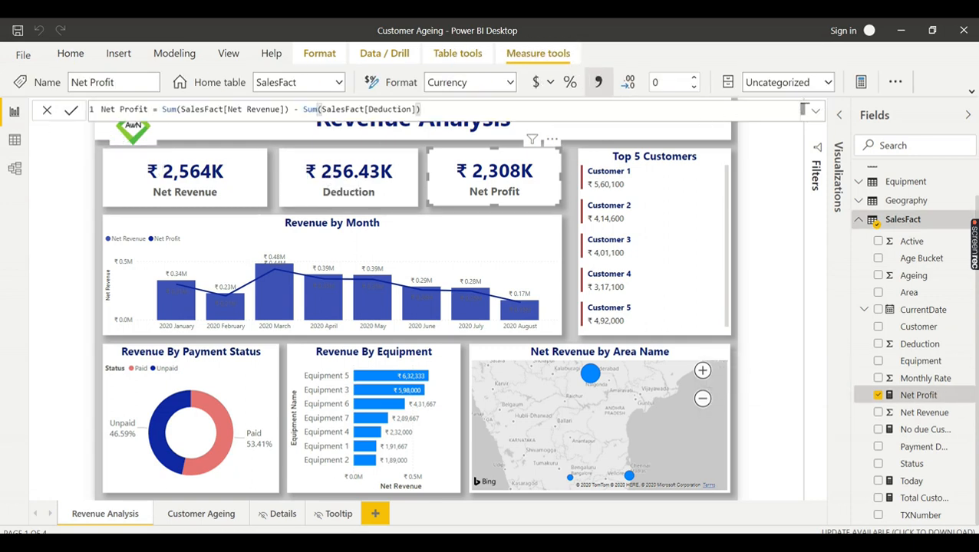
Check the Net Revenue and Deduction columns in the Excel source, then review the Net Profit measure's formula again in Power BI Desktop.
key(alt+Tab)
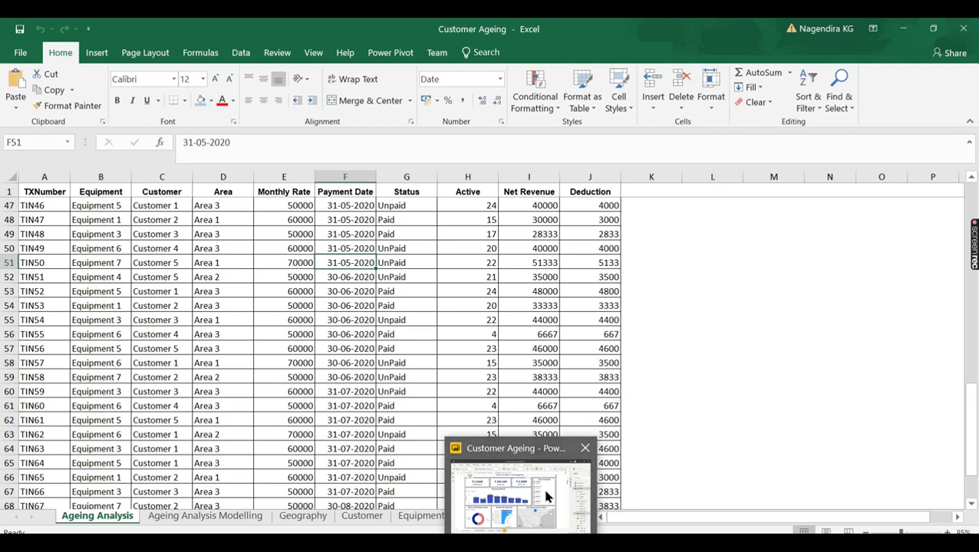
click(548, 496)
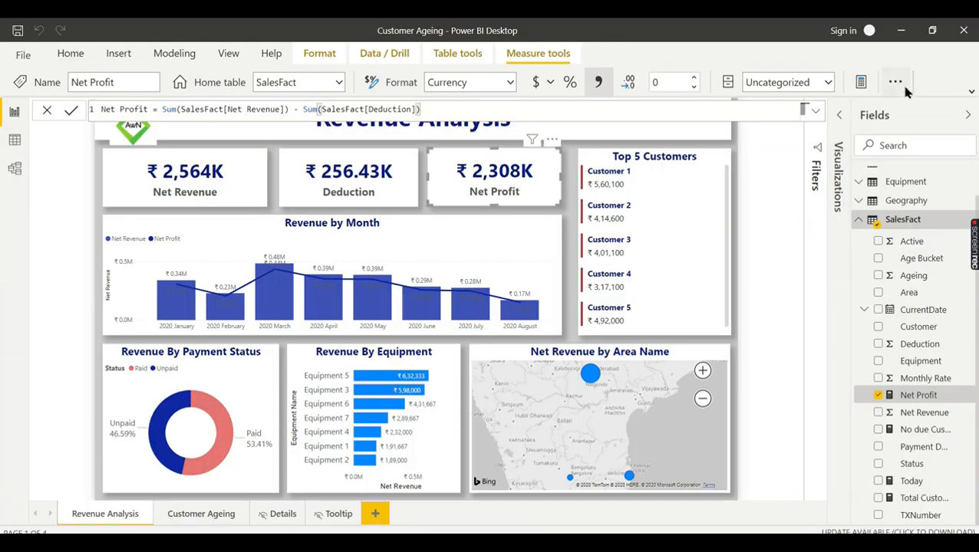
click(971, 95)
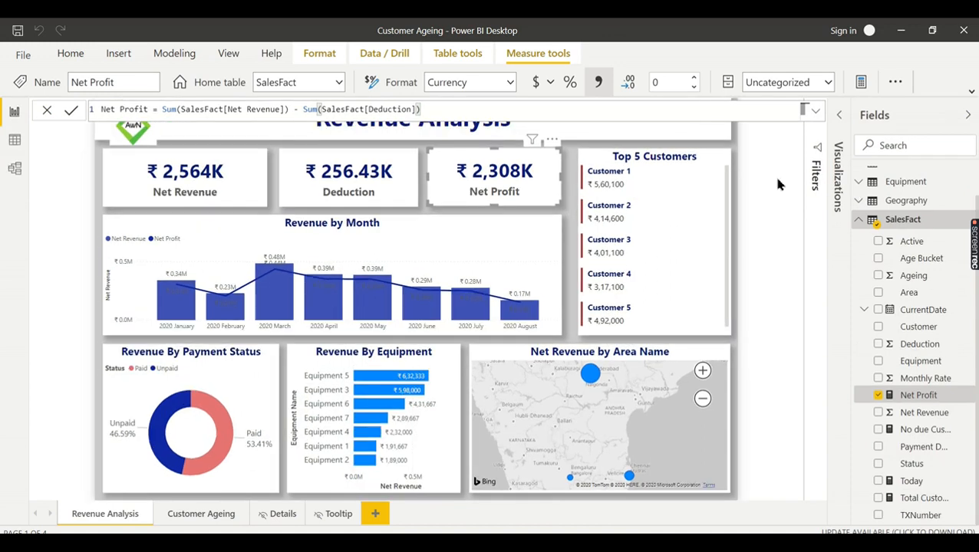
click(468, 186)
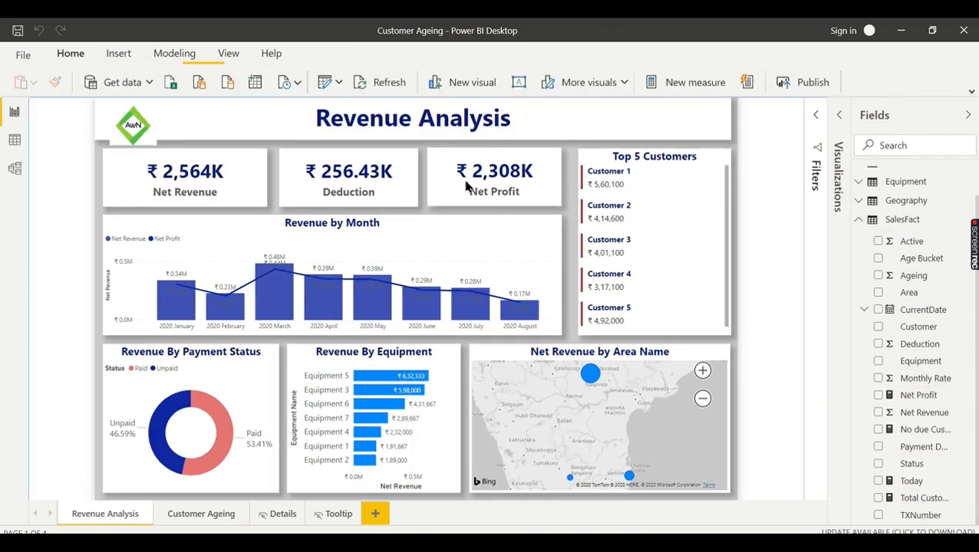
click(918, 395)
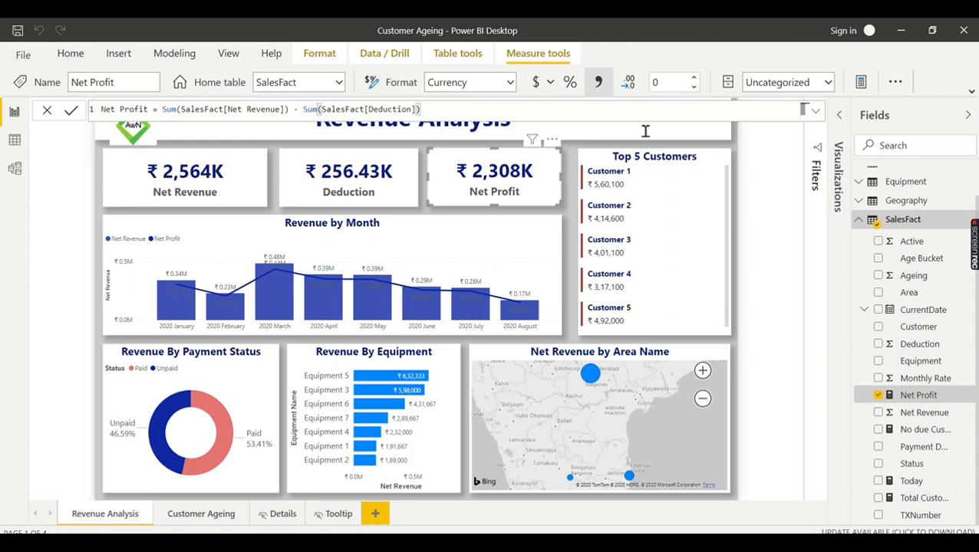
click(769, 212)
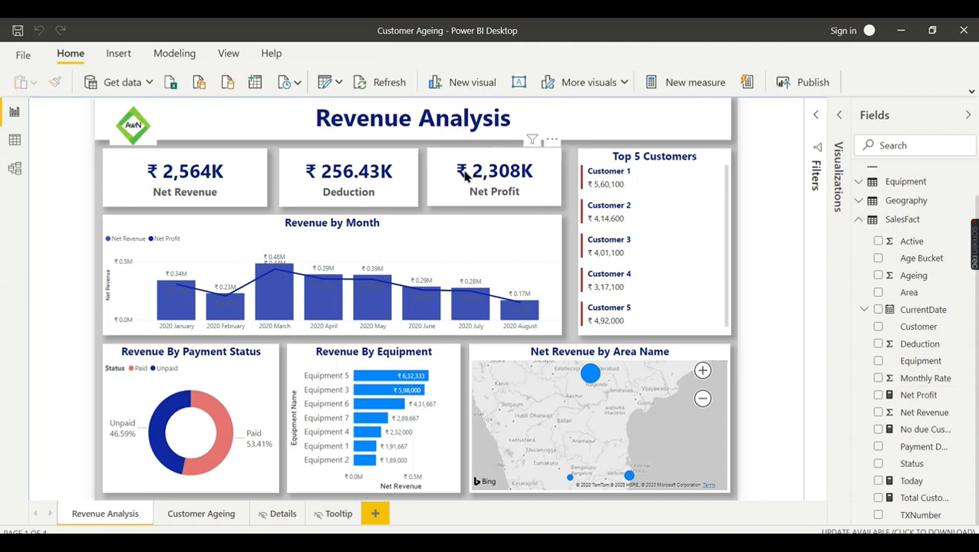
Replace Net Profit with Net Revenue as the value shown in the Top 5 Customers visual.
click(679, 167)
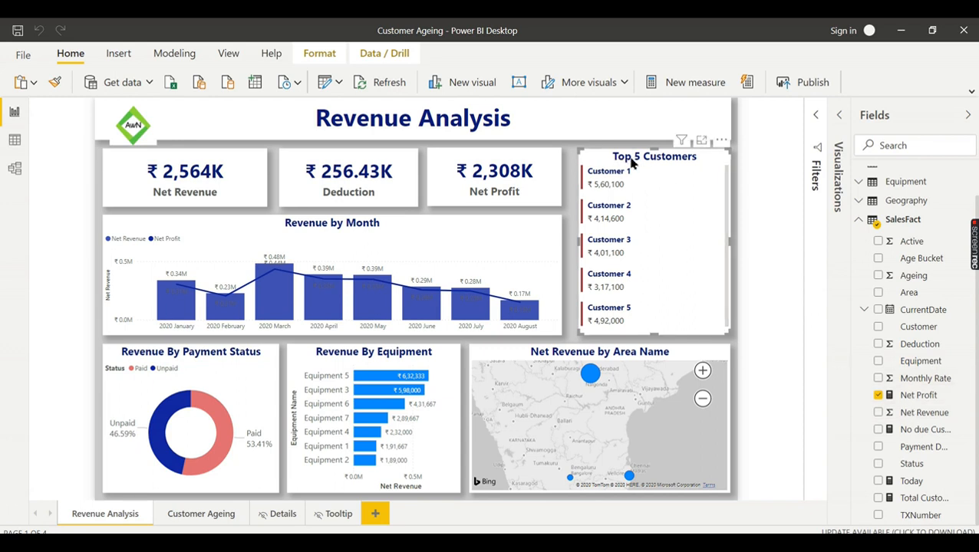
click(880, 396)
click(879, 413)
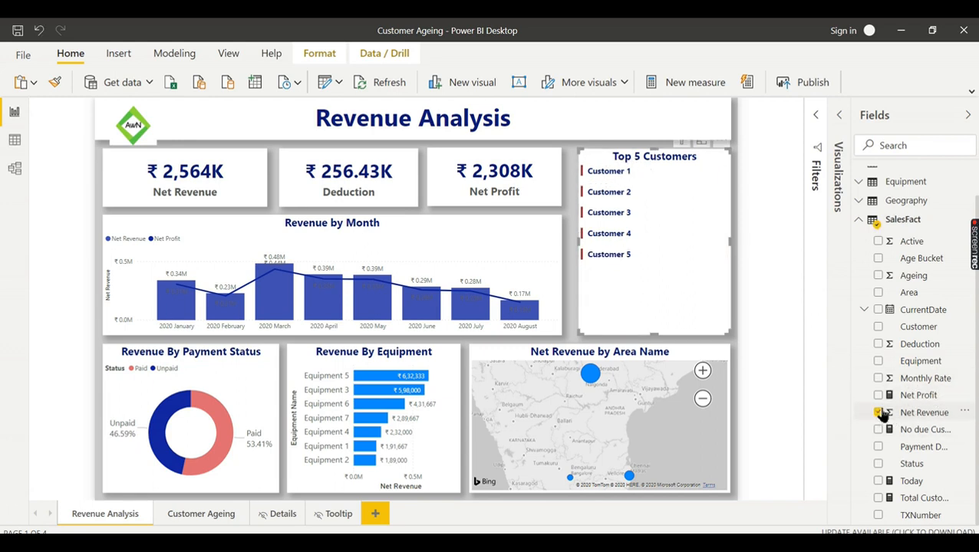
Clear the Customer name filter on the Top 5 Customers visual and reapply it as top 5 by Net Revenue.
click(815, 114)
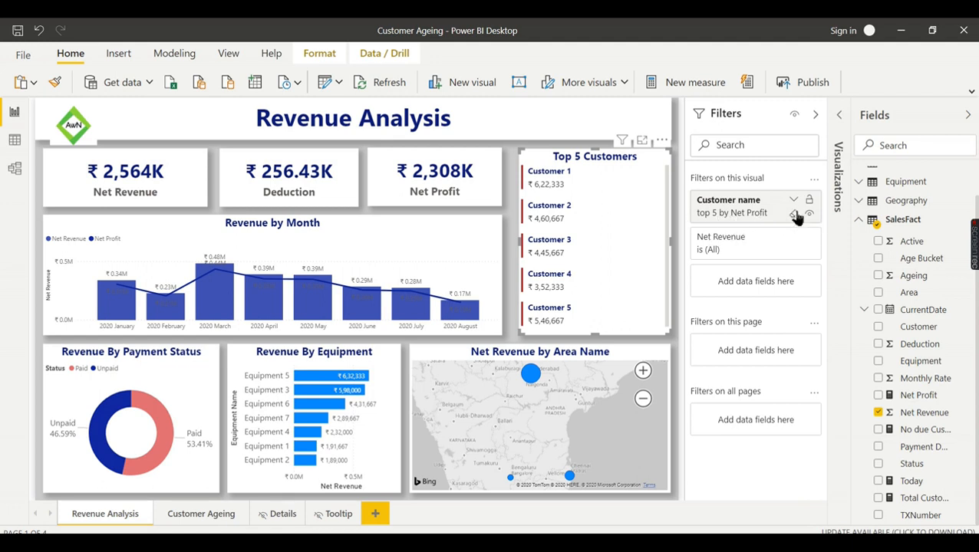
click(796, 216)
click(793, 200)
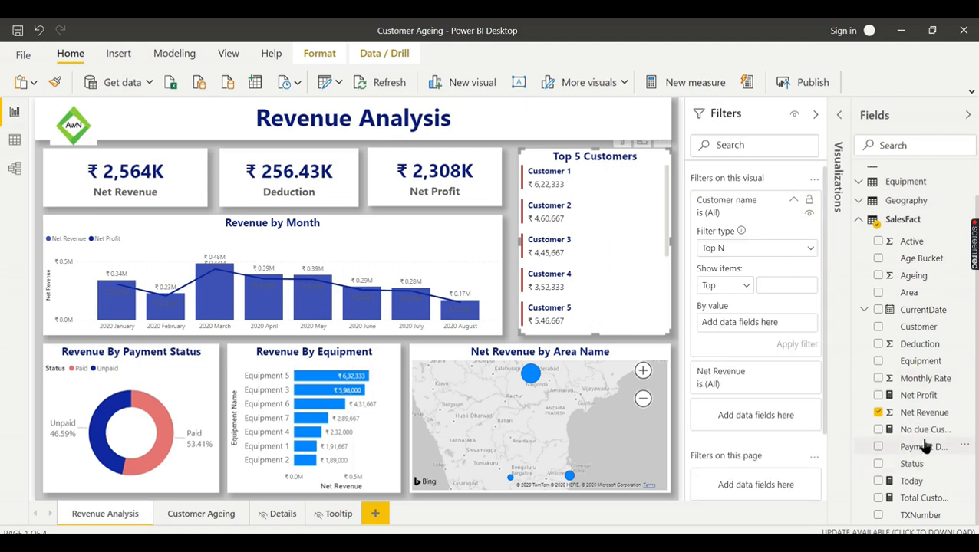
drag(924, 413, 790, 322)
text(5)
click(811, 344)
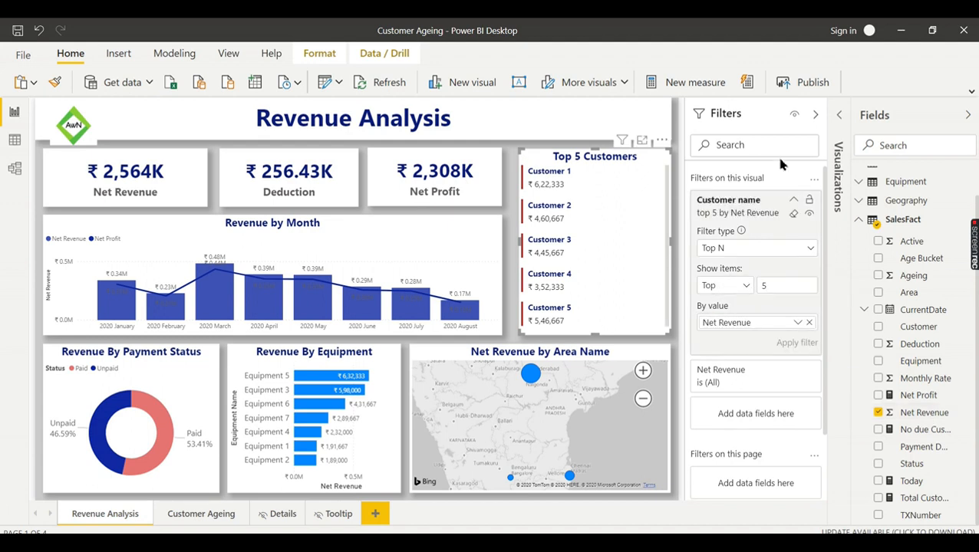
click(795, 201)
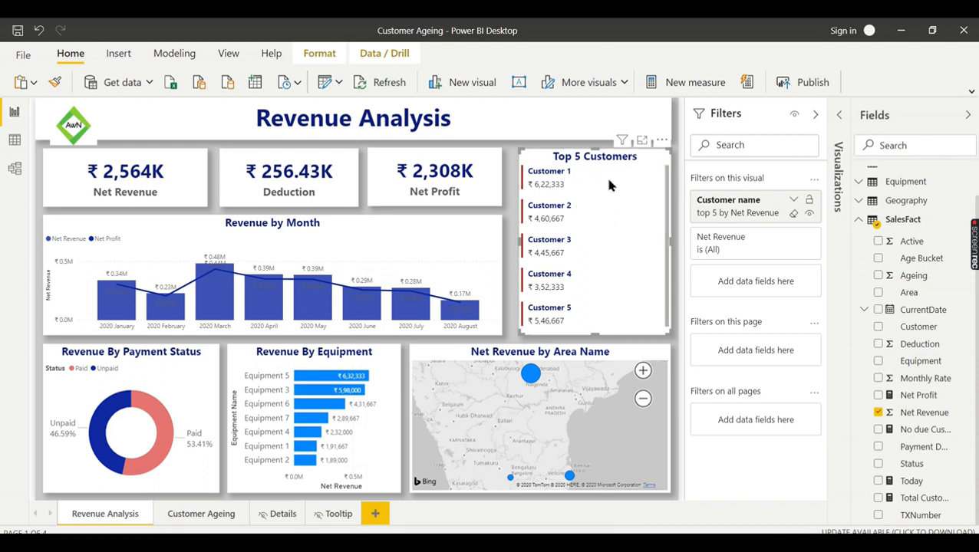
Show the Top 5 Customers visual's field setup and review the filter types available for Customer name, keeping Top N.
click(840, 114)
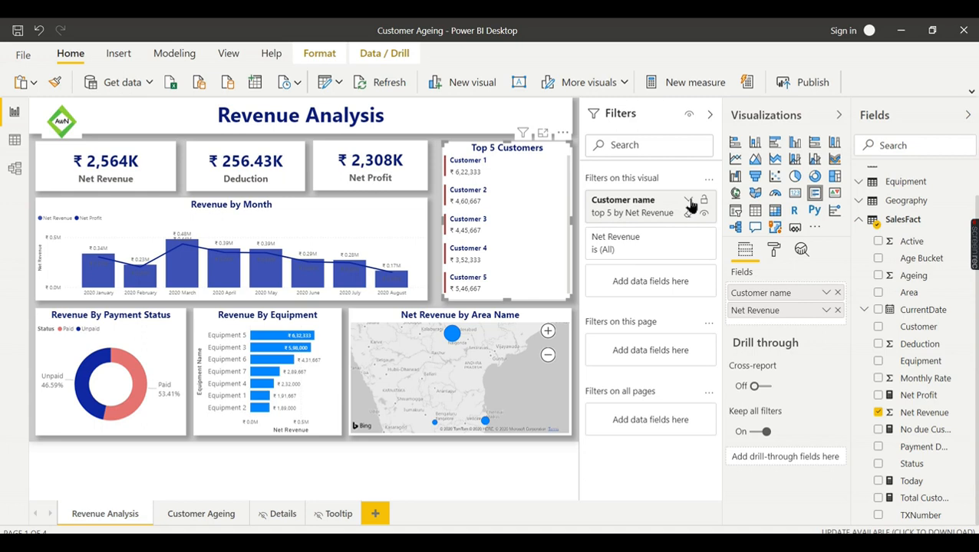
click(690, 206)
click(652, 249)
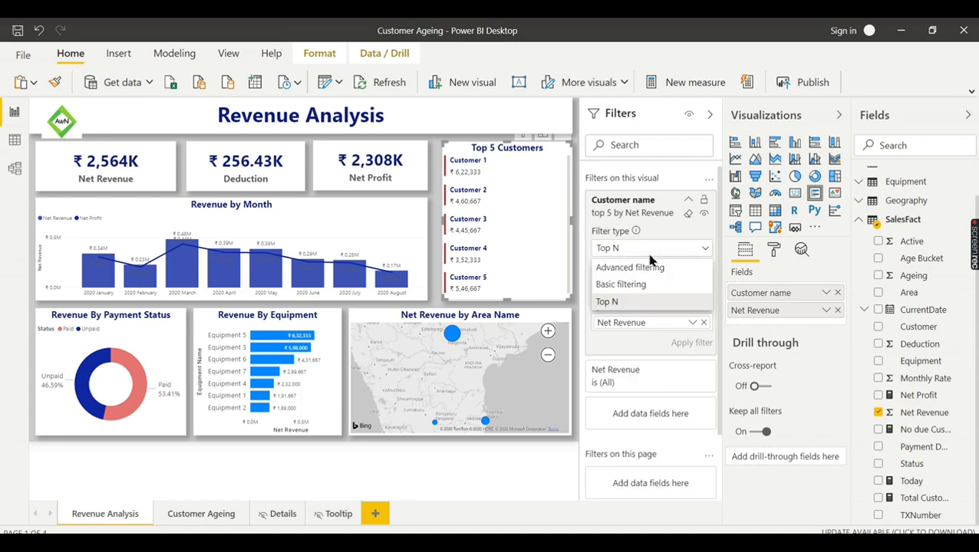
click(627, 303)
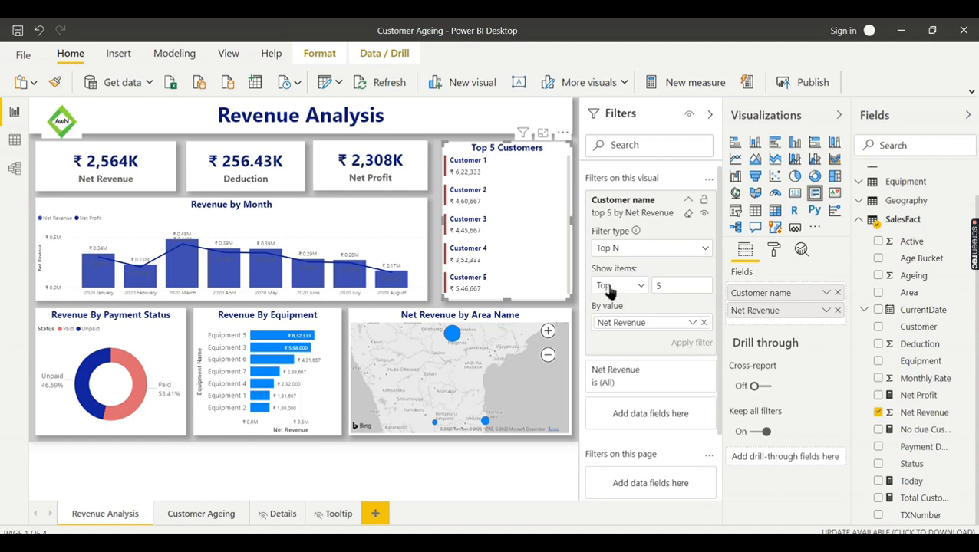
click(689, 199)
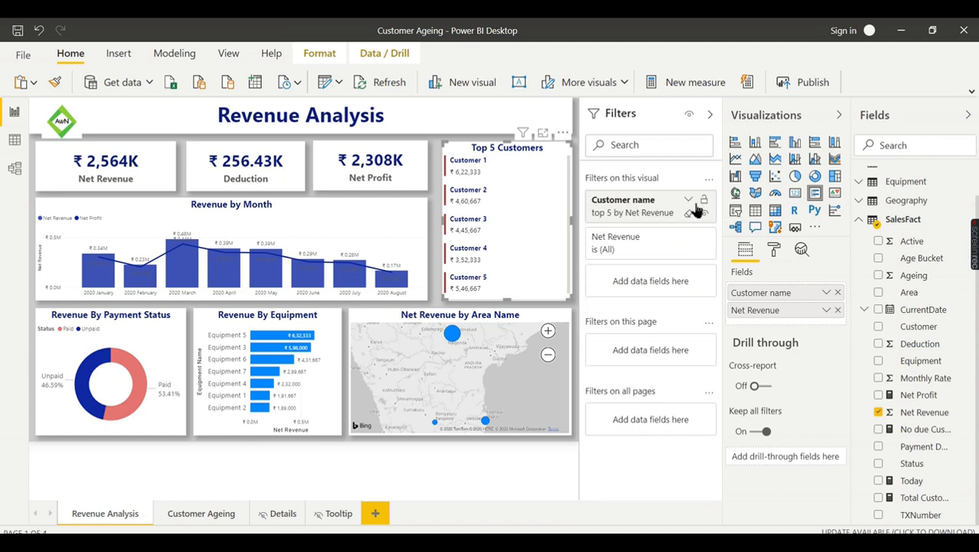
Clear the Customer name filter on the Top 5 Customers visual.
click(690, 214)
click(688, 200)
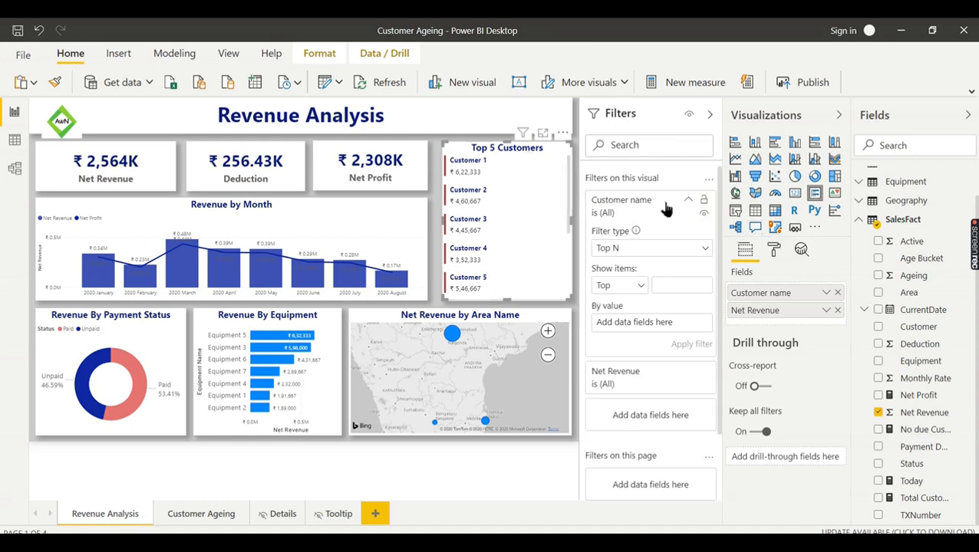
click(689, 201)
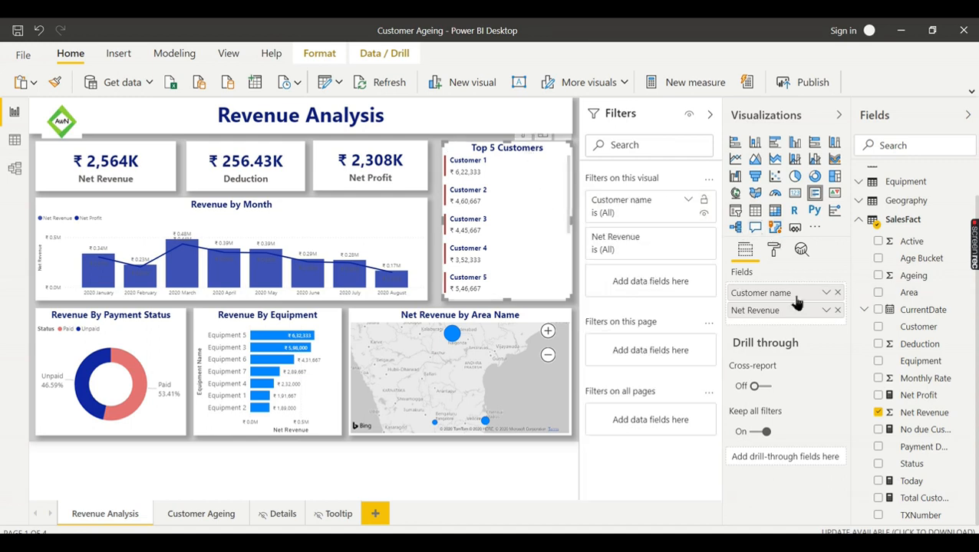
Try the Advanced filtering and Basic filtering types on the Customer name filter.
click(690, 201)
click(650, 250)
click(631, 267)
click(648, 250)
click(633, 285)
Apply a Top N filter on Customer name showing the top 5 by Net Revenue, and look through the filtered customer list.
click(652, 250)
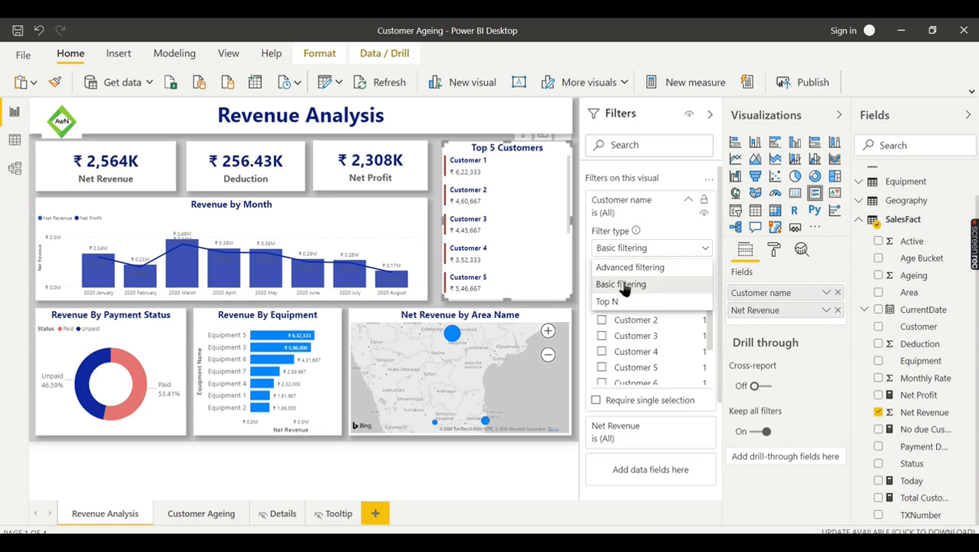
click(602, 301)
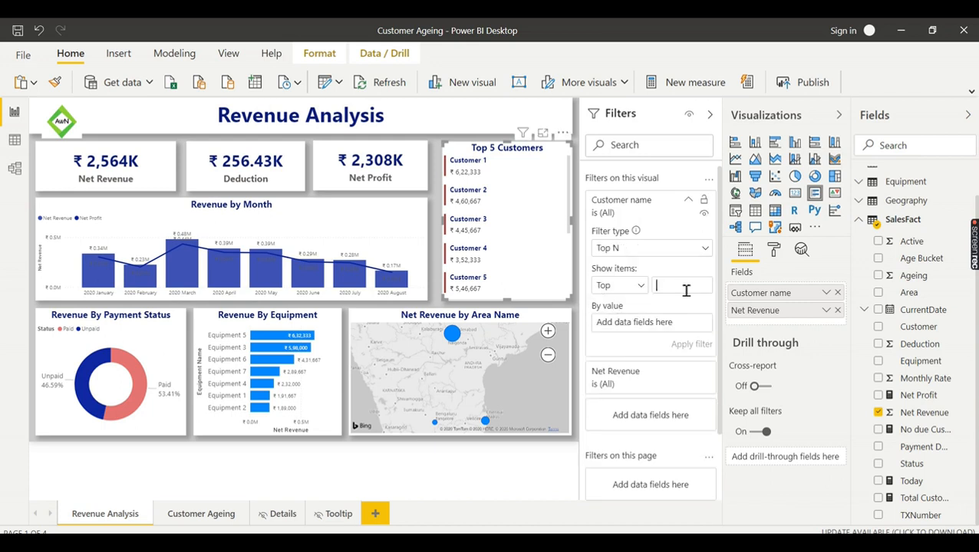
text(3)
text(5)
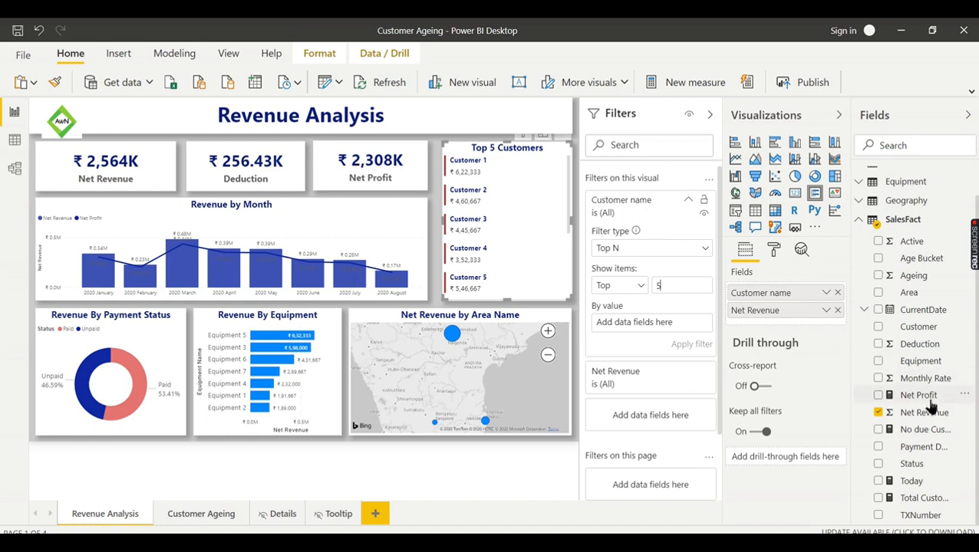
drag(928, 418, 649, 323)
click(691, 343)
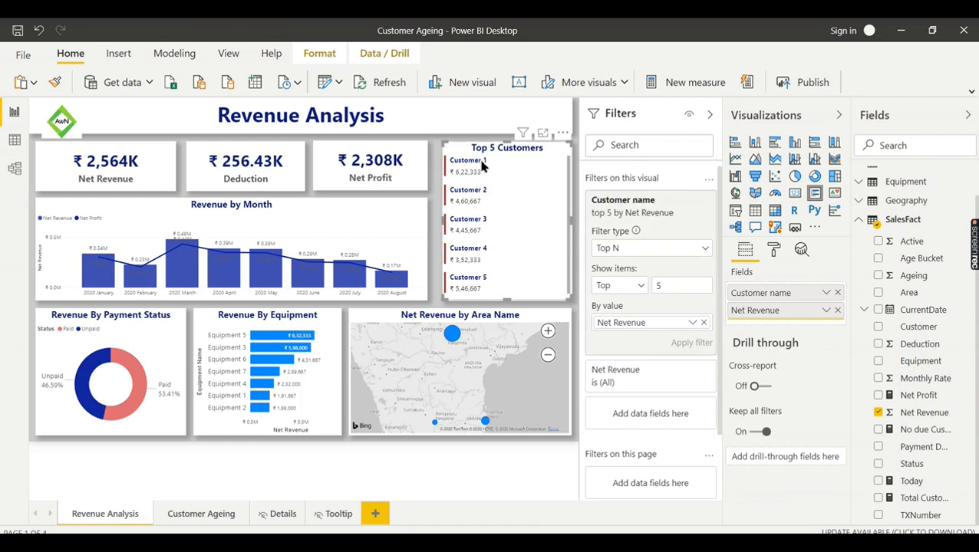
scroll(486, 205, down, 1)
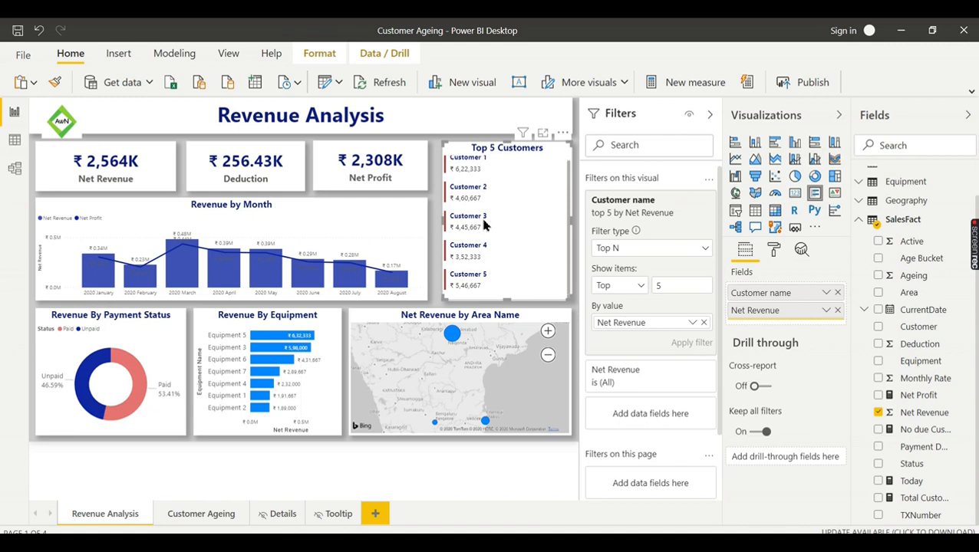
scroll(491, 264, up, 1)
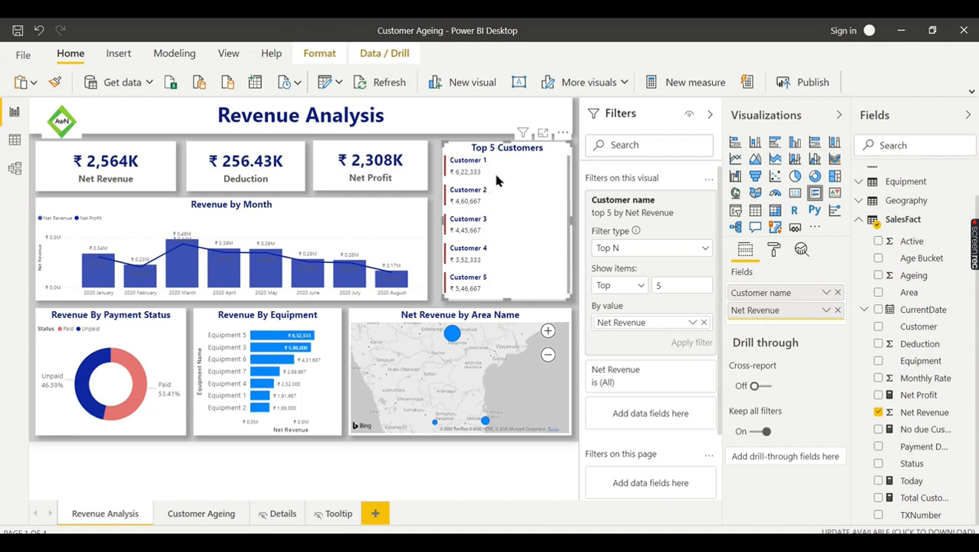
scroll(496, 239, down, 1)
scroll(490, 248, up, 1)
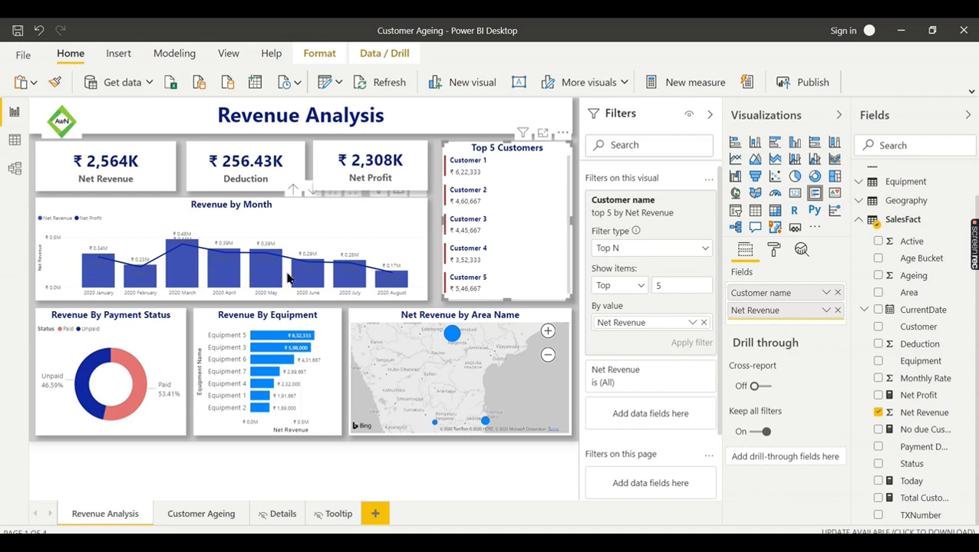
Show the Revenue by Month chart's field setup and locate its DimDate table and relationship in the data model.
click(377, 207)
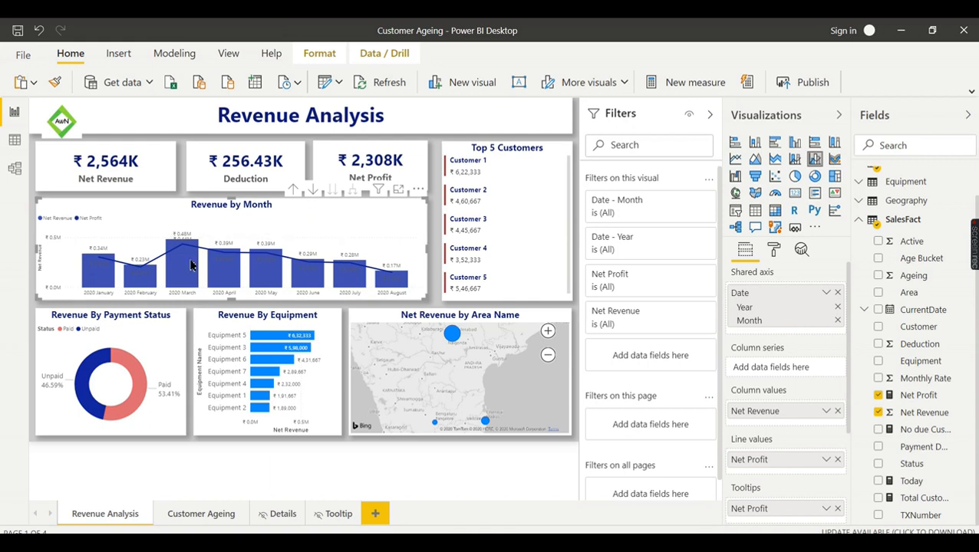
scroll(907, 208, up, 1)
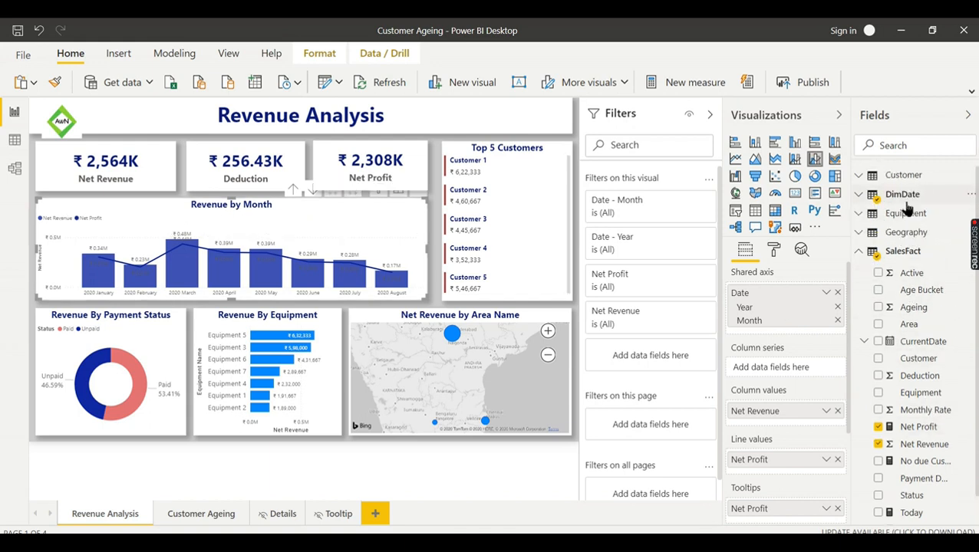
click(864, 254)
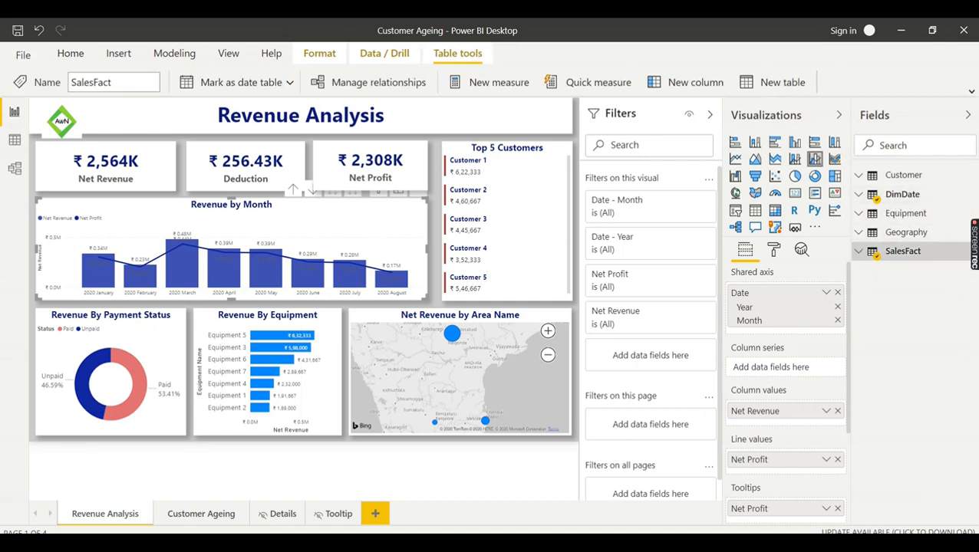
click(14, 168)
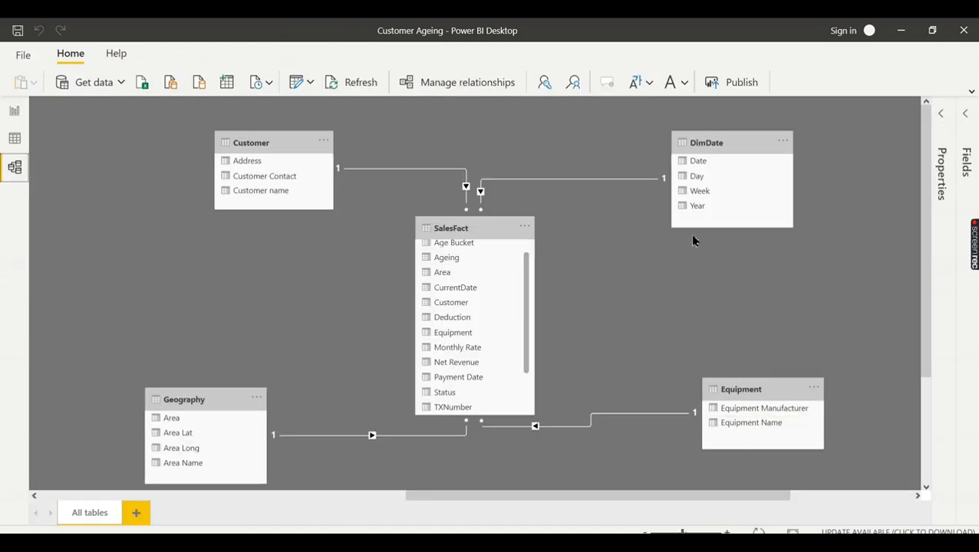
click(744, 137)
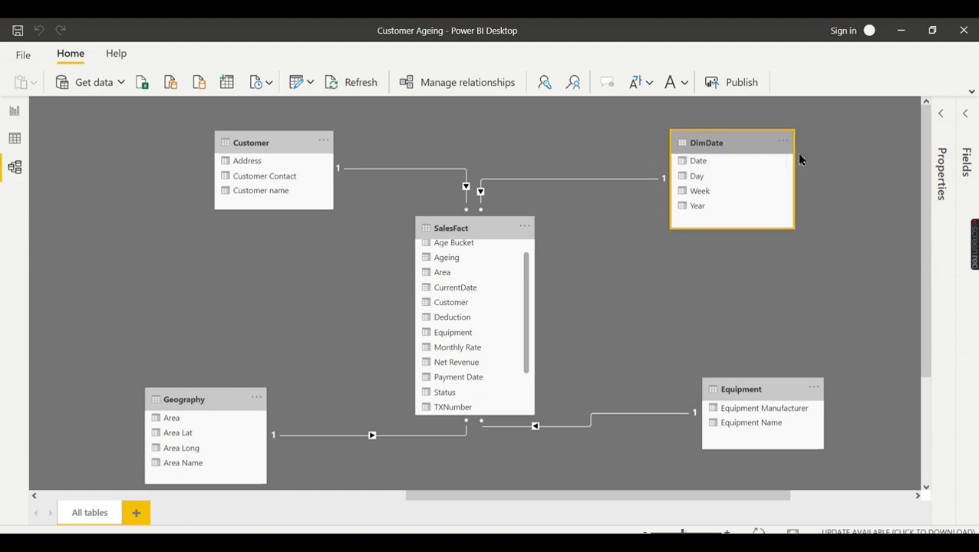
Review the DimDate query's M code in the Power Query Advanced Editor, leave it without edits, and close the query editor.
click(269, 84)
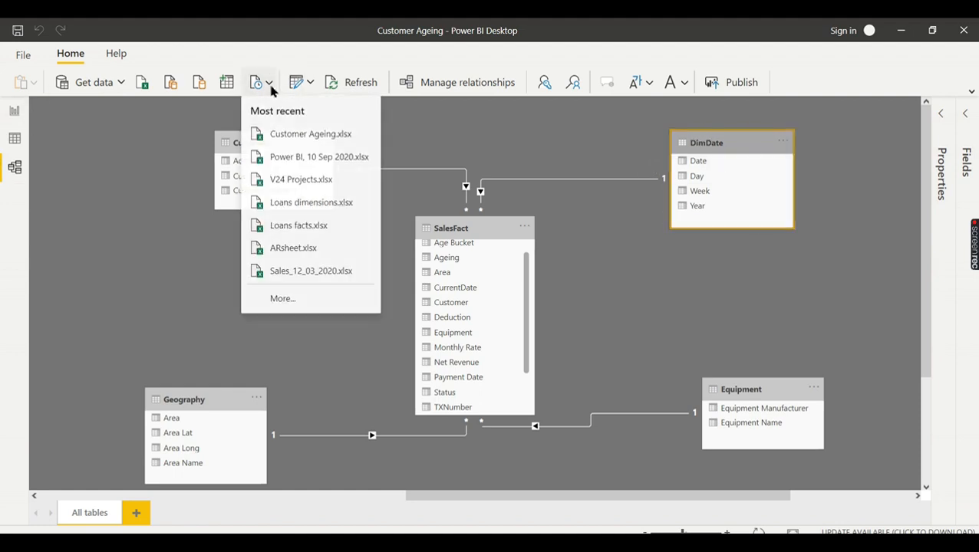
click(309, 83)
click(312, 112)
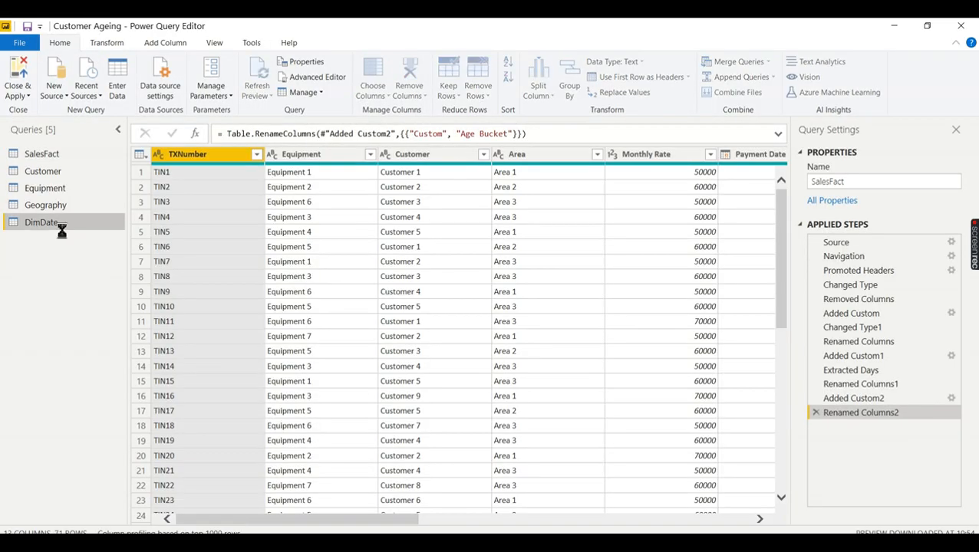
click(61, 224)
click(325, 79)
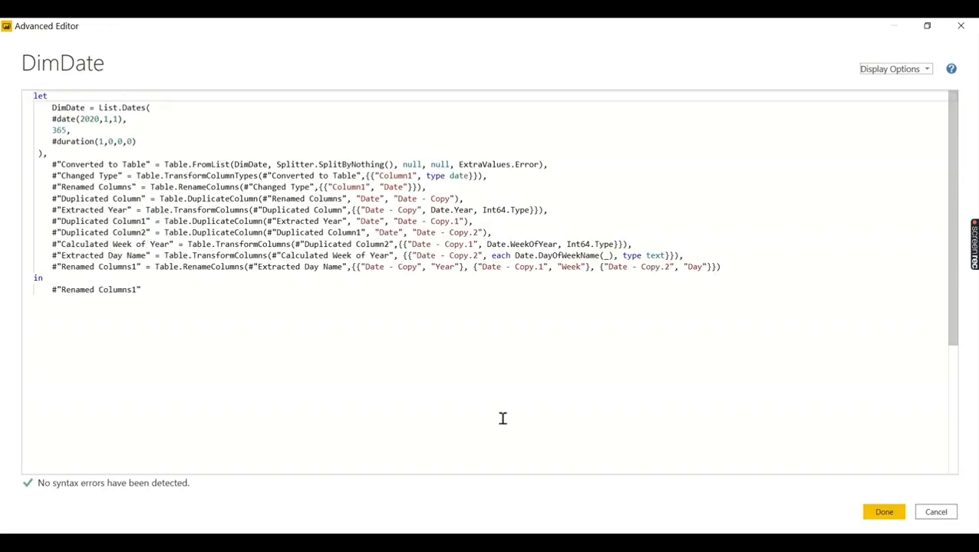
click(938, 514)
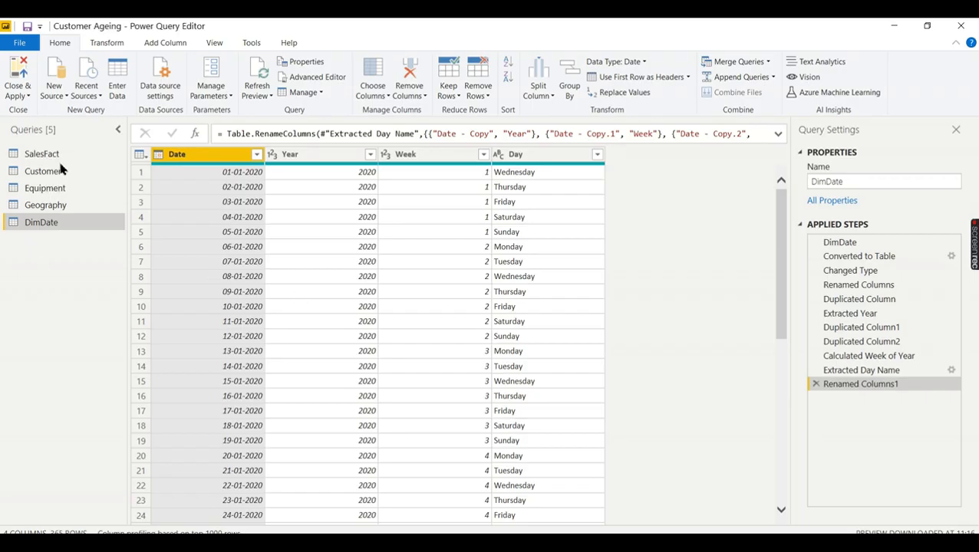
click(28, 96)
click(36, 109)
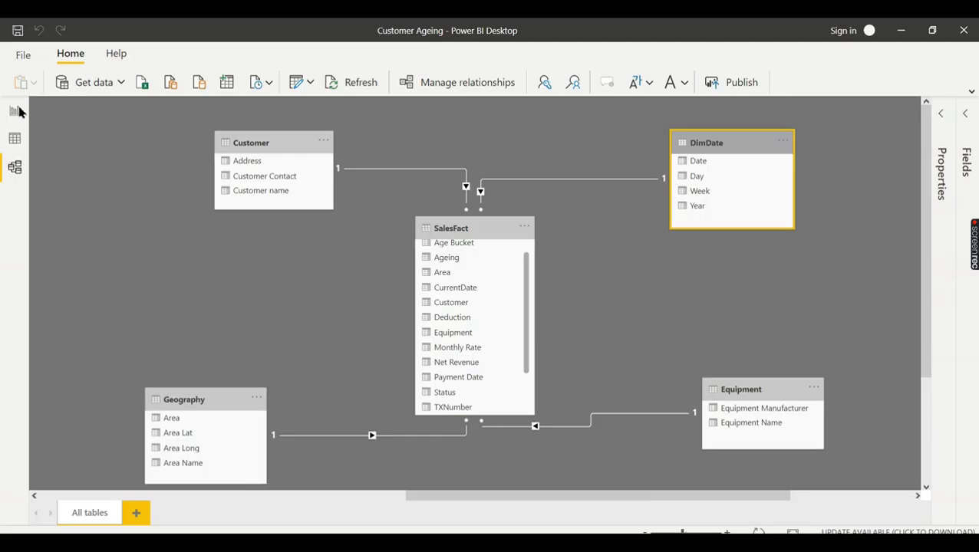
Return to the report and examine the Revenue by Month chart in focus mode.
click(17, 112)
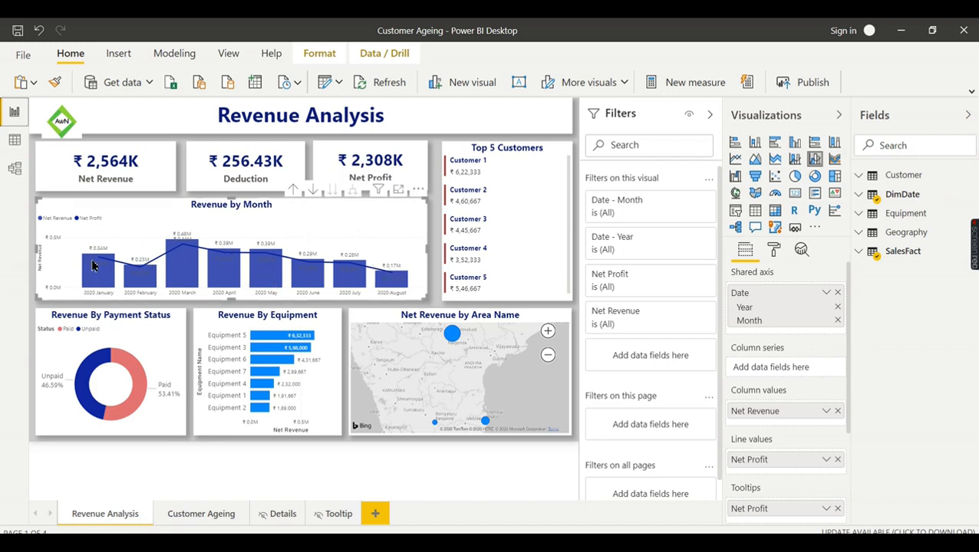
click(398, 188)
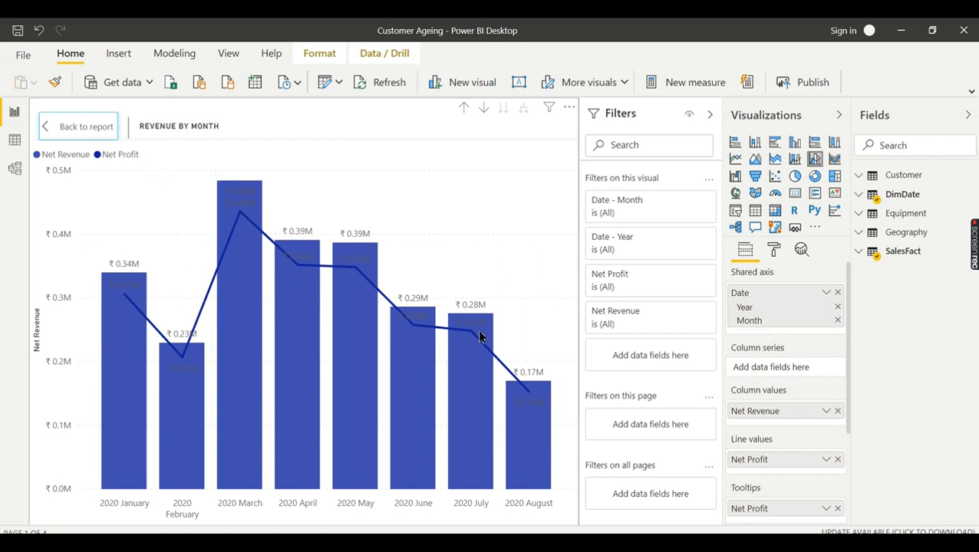
click(77, 127)
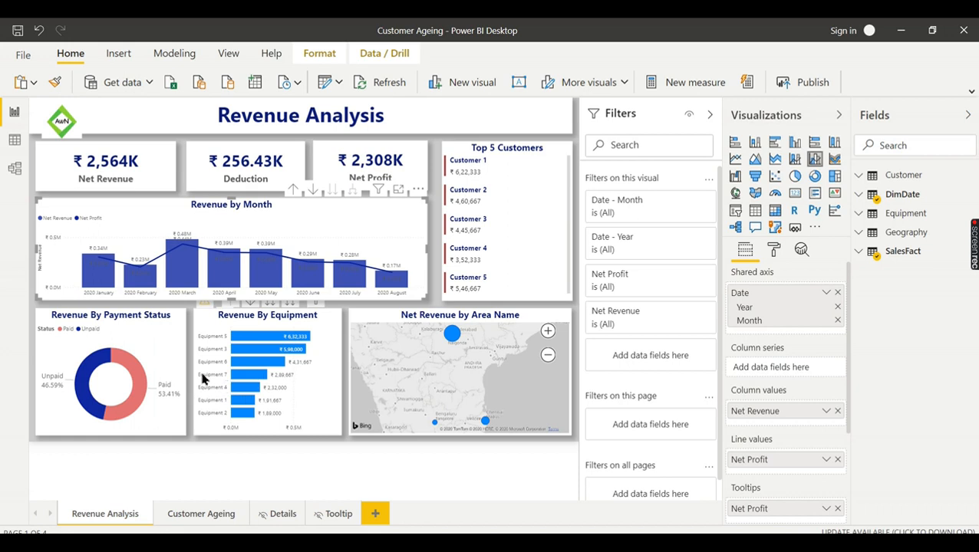
Review the Revenue By Payment Status donut's fields and its Paid and Unpaid tooltips, with a brief look at the Customer Ageing page.
click(147, 350)
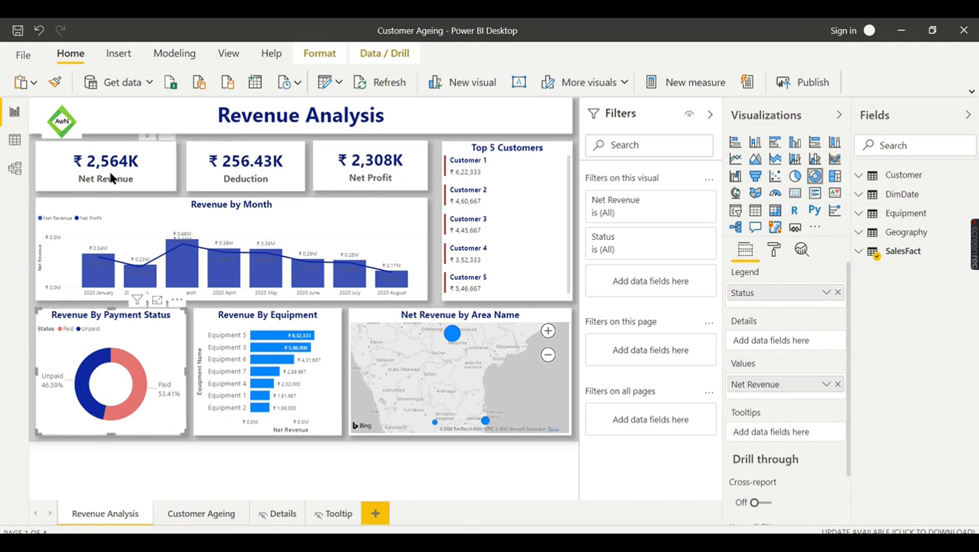
mouse_move(97, 367)
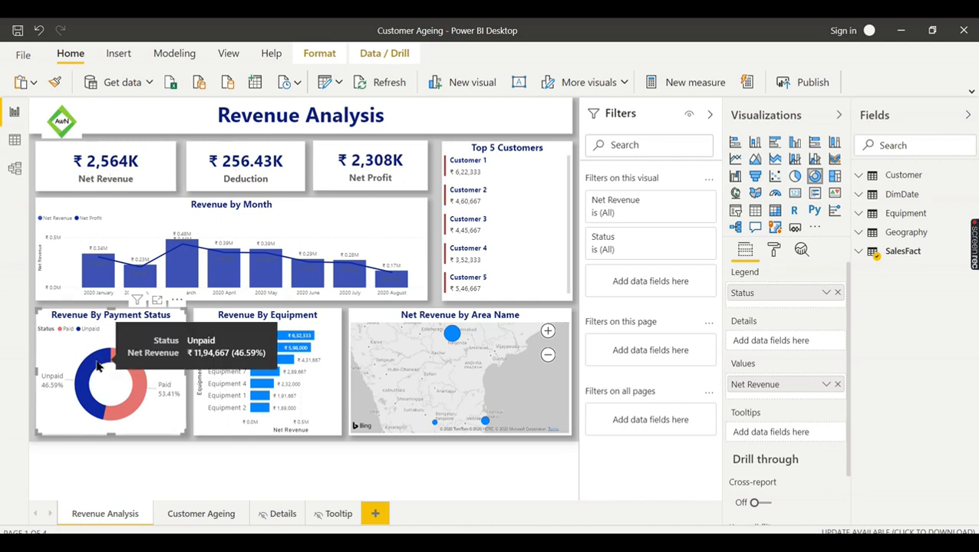
mouse_move(142, 378)
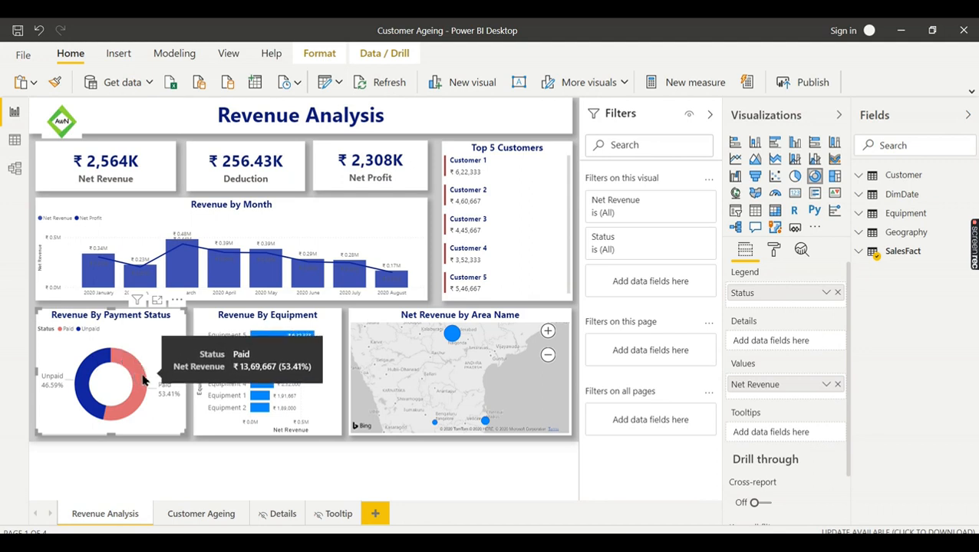
mouse_move(86, 392)
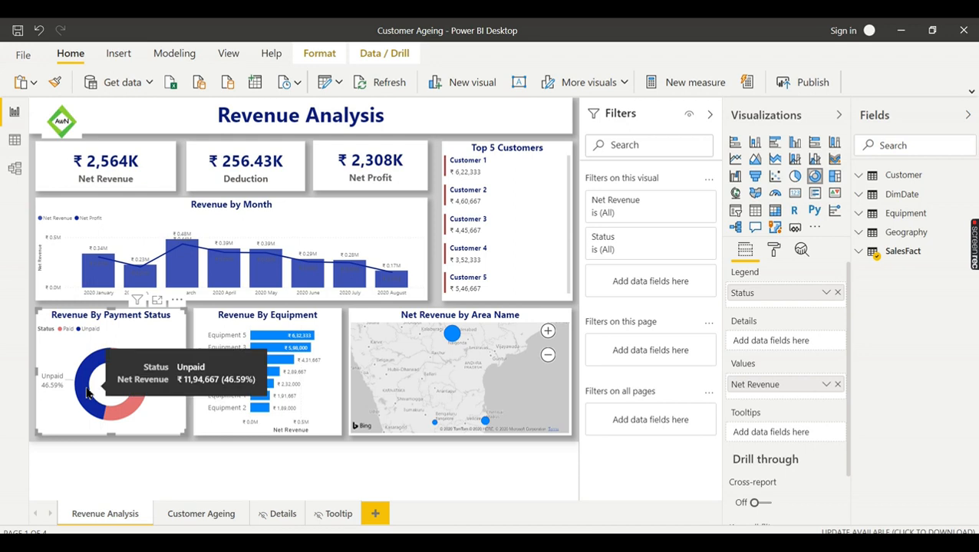
click(203, 519)
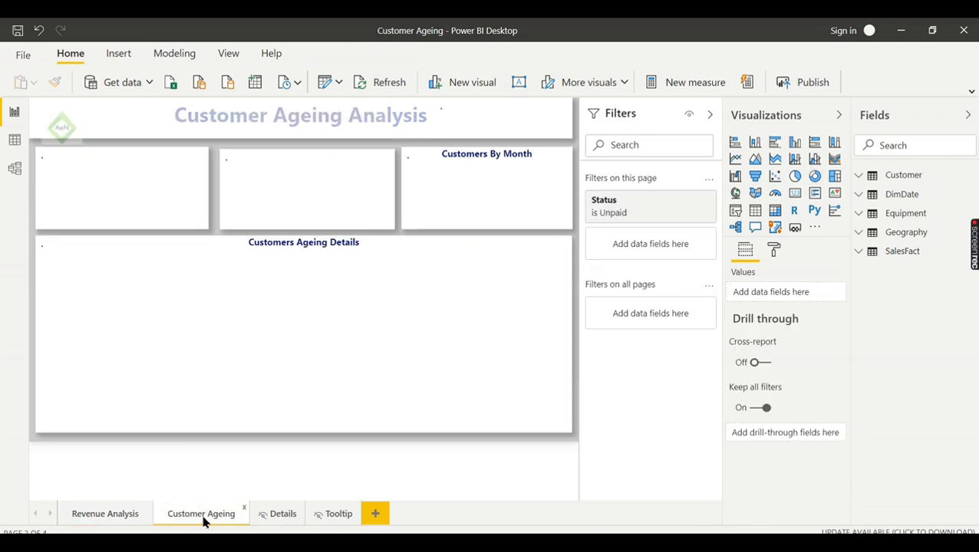
click(112, 517)
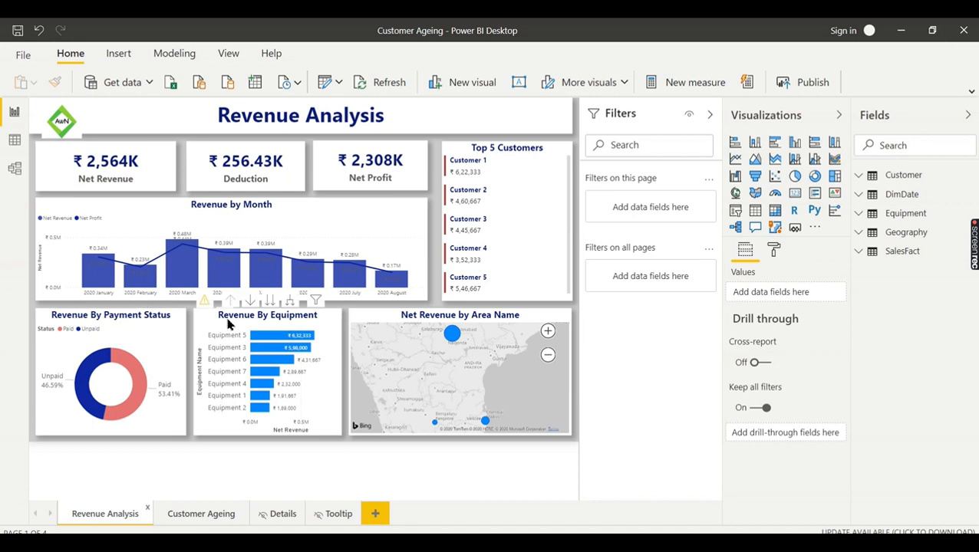
Show the Revenue By Equipment chart's field setup and inspect the tooltips of its bars.
click(272, 323)
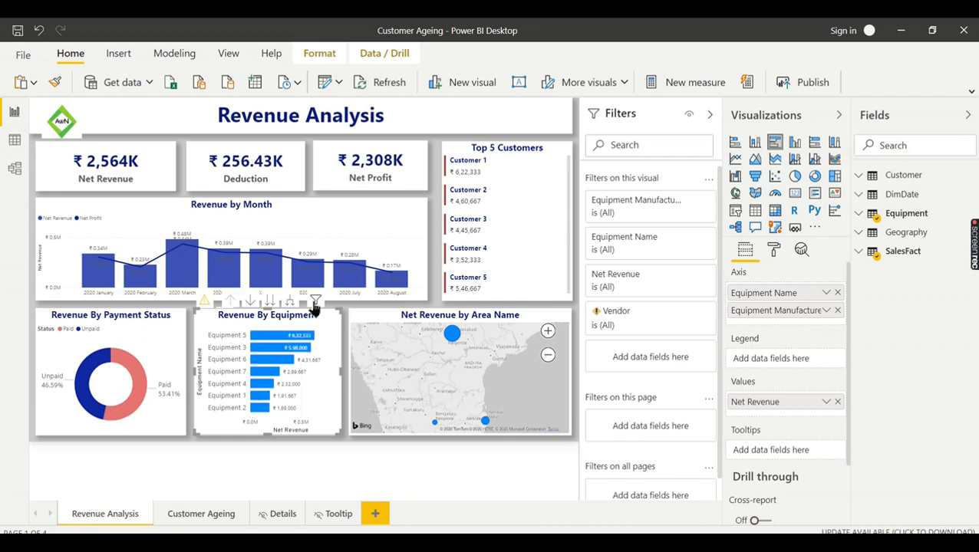
mouse_move(333, 330)
mouse_down()
mouse_move(344, 317)
mouse_move(331, 323)
mouse_up()
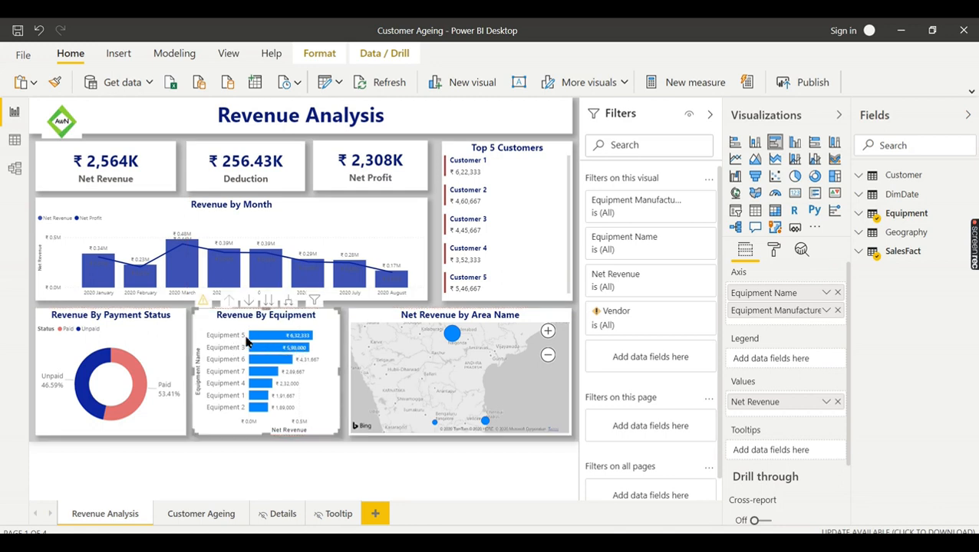
mouse_move(308, 338)
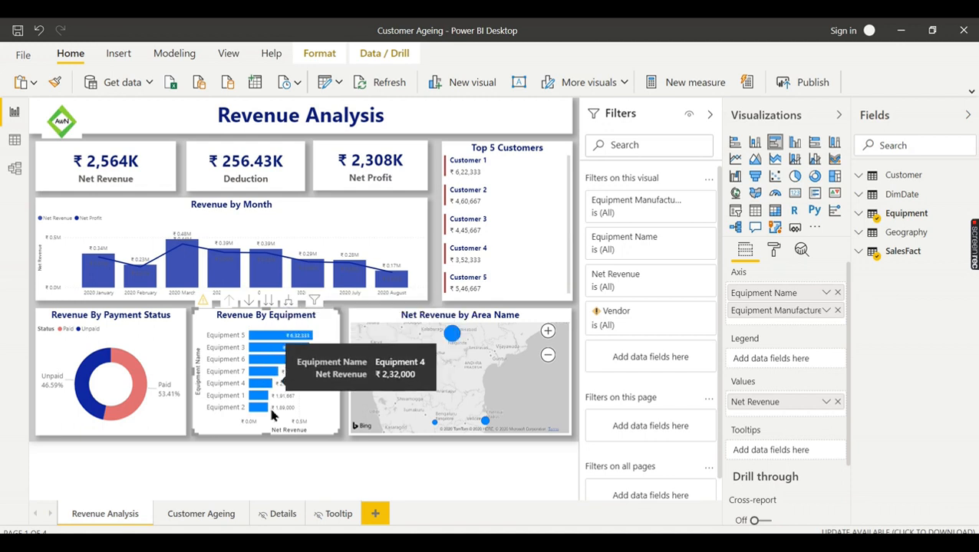
Inspect the custom report tooltip on each area bubble of the Net Revenue by Area Name map.
click(441, 251)
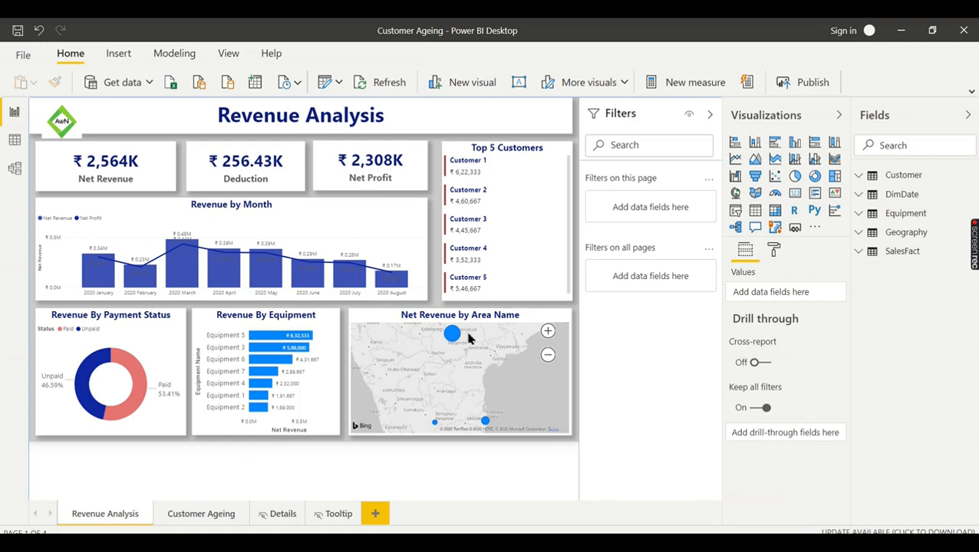
mouse_move(455, 340)
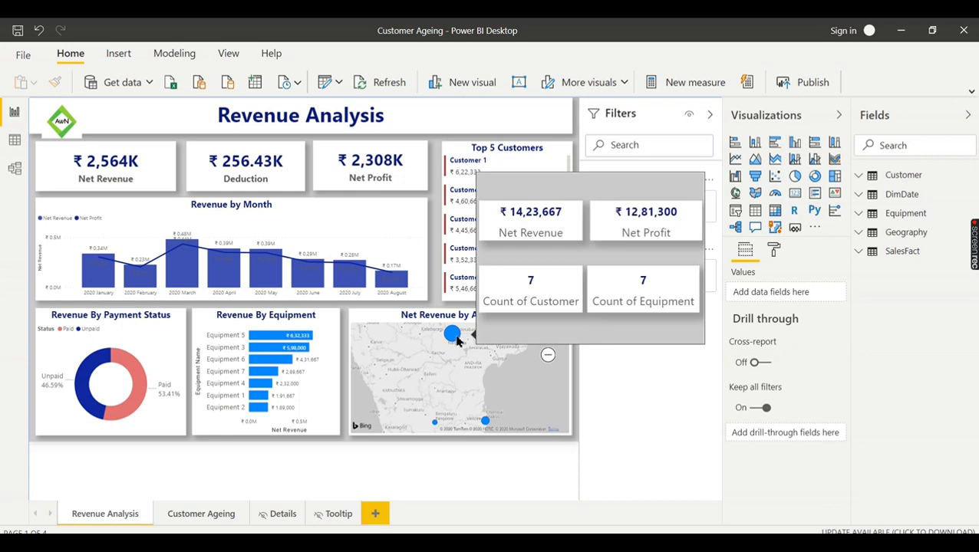
mouse_move(484, 423)
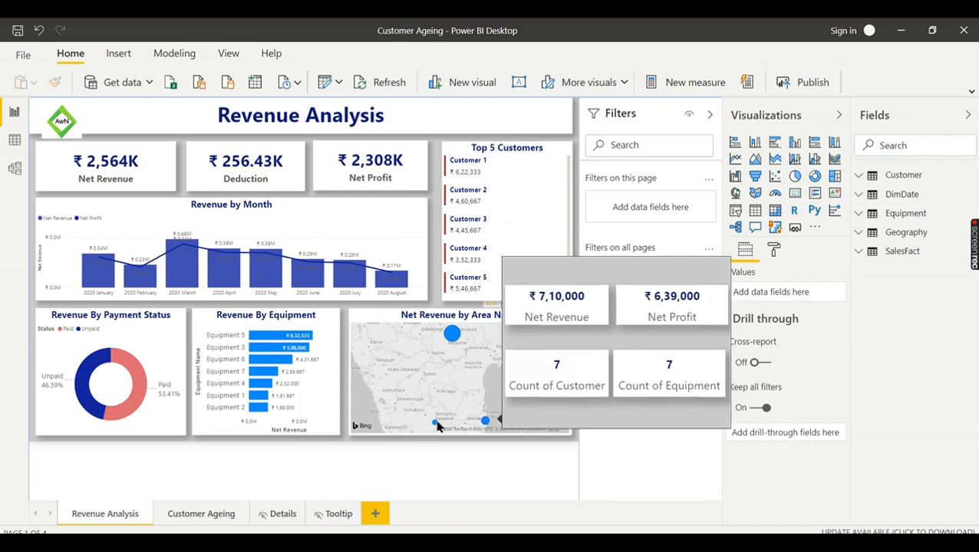
mouse_move(436, 427)
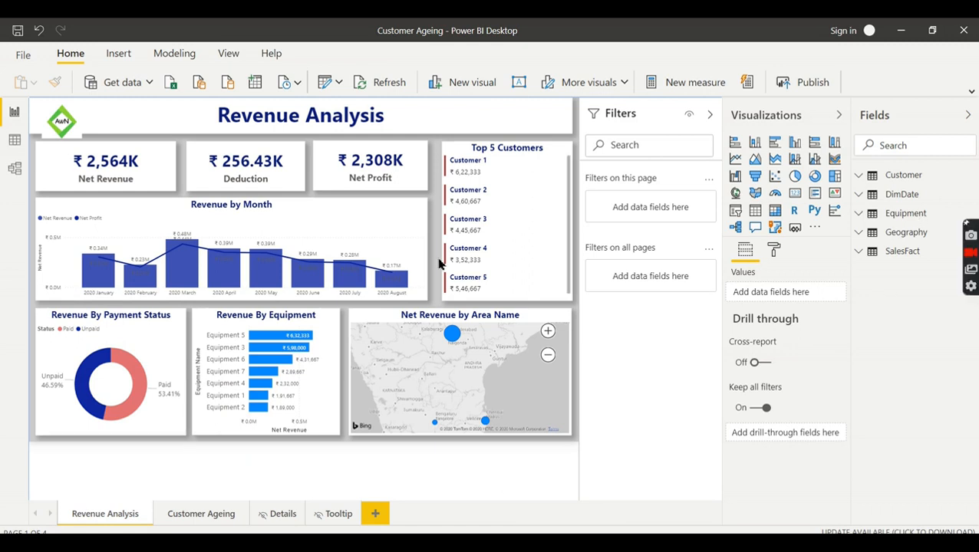
Show the Net Revenue by Area Name map's field setup and check the Geography table's rows in the data view.
click(460, 333)
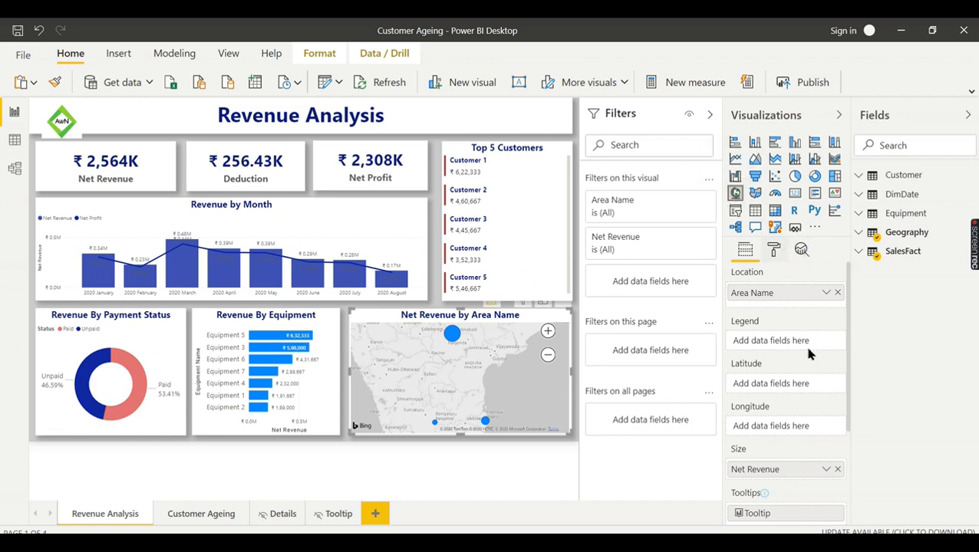
click(890, 232)
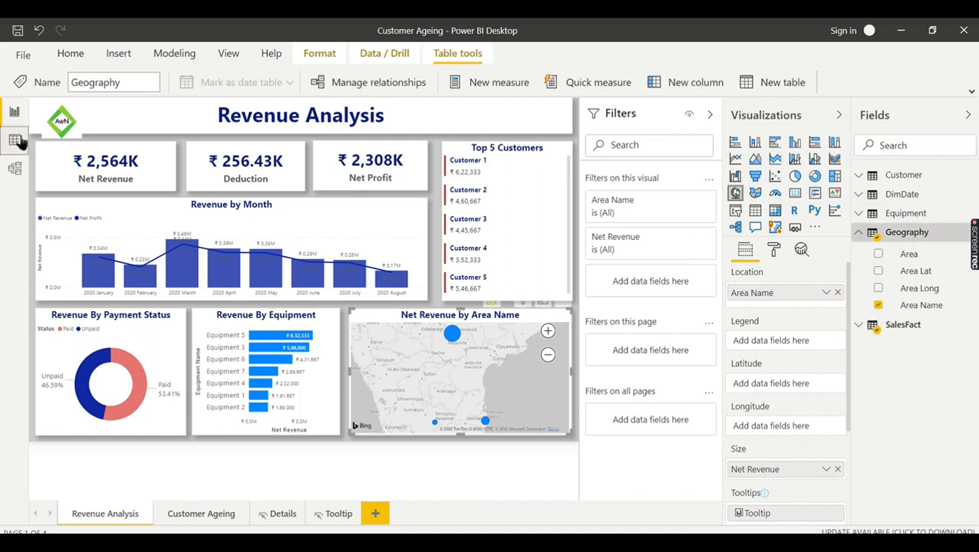
click(15, 140)
click(927, 218)
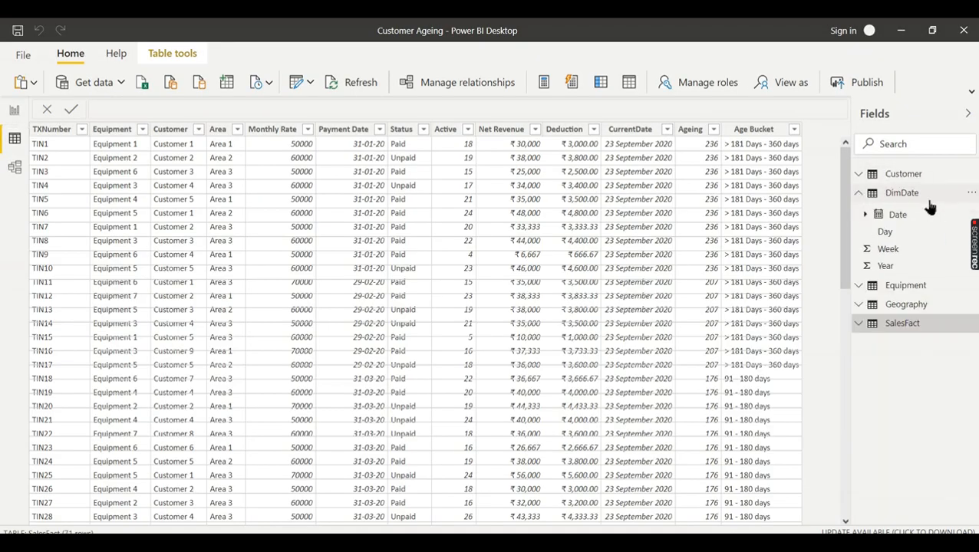
click(902, 305)
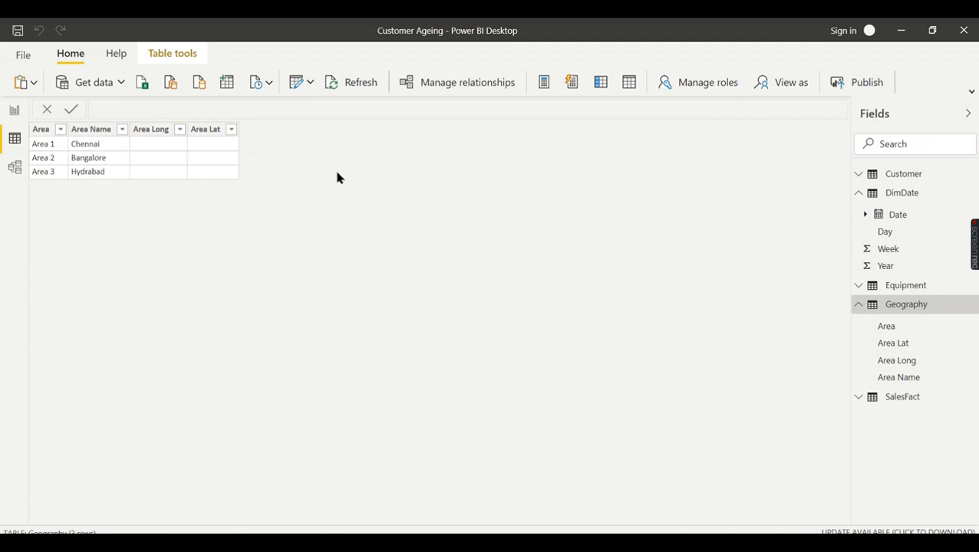
click(14, 110)
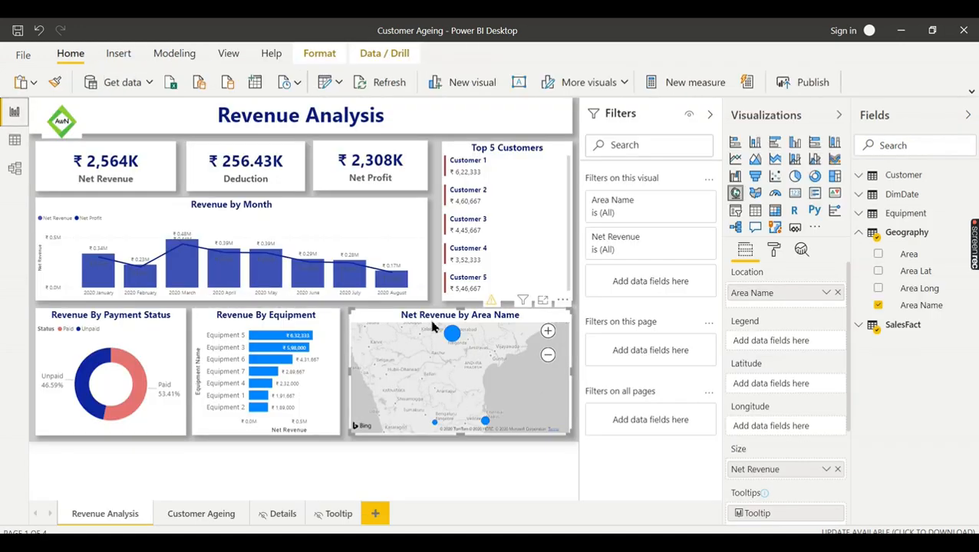
Show which Equipment table fields the Revenue By Equipment chart uses, collapsing the SalesFact and Geography field lists.
click(283, 332)
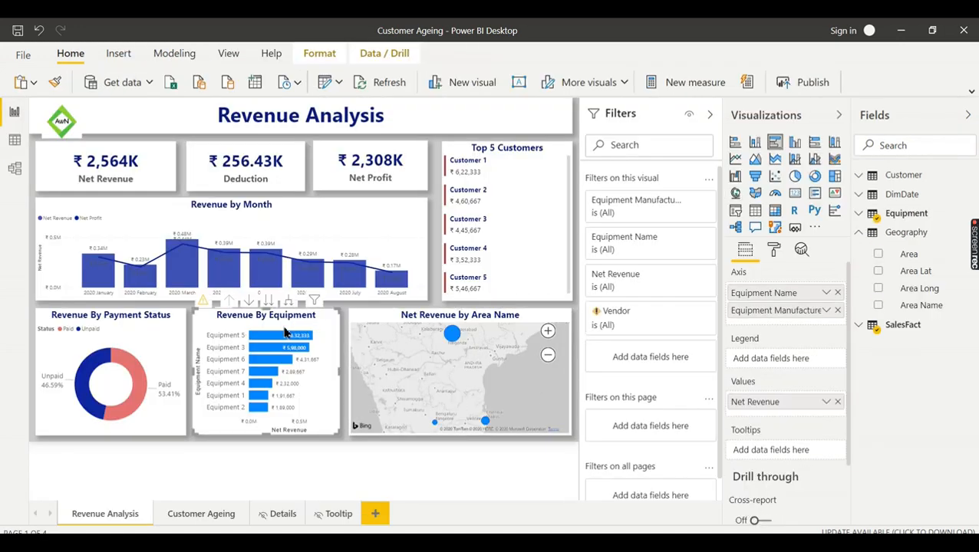
click(881, 330)
scroll(921, 430, down, 3)
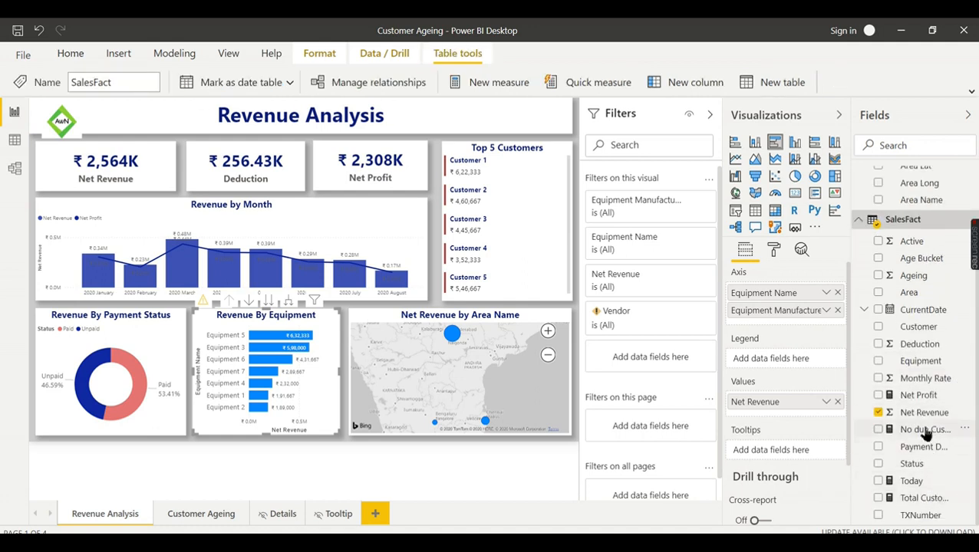
click(860, 220)
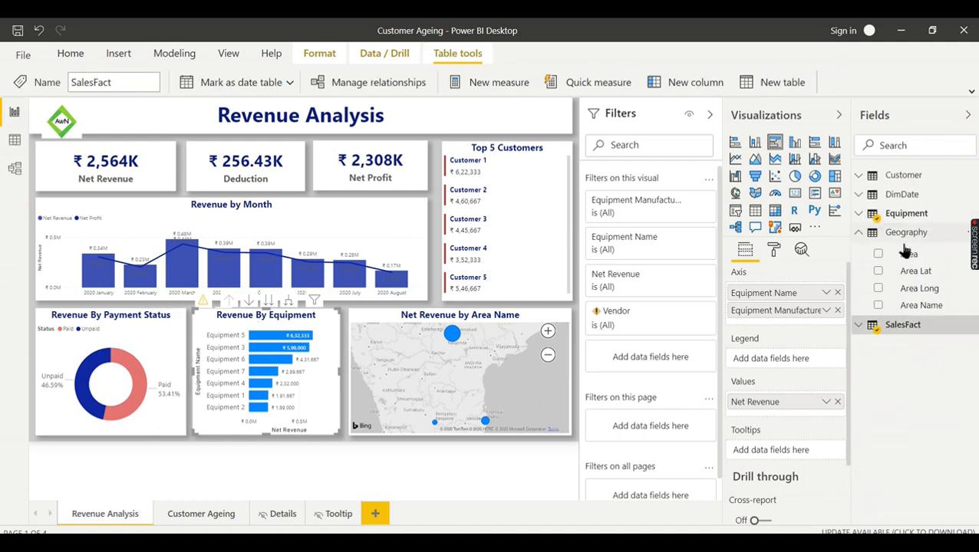
click(890, 233)
click(894, 214)
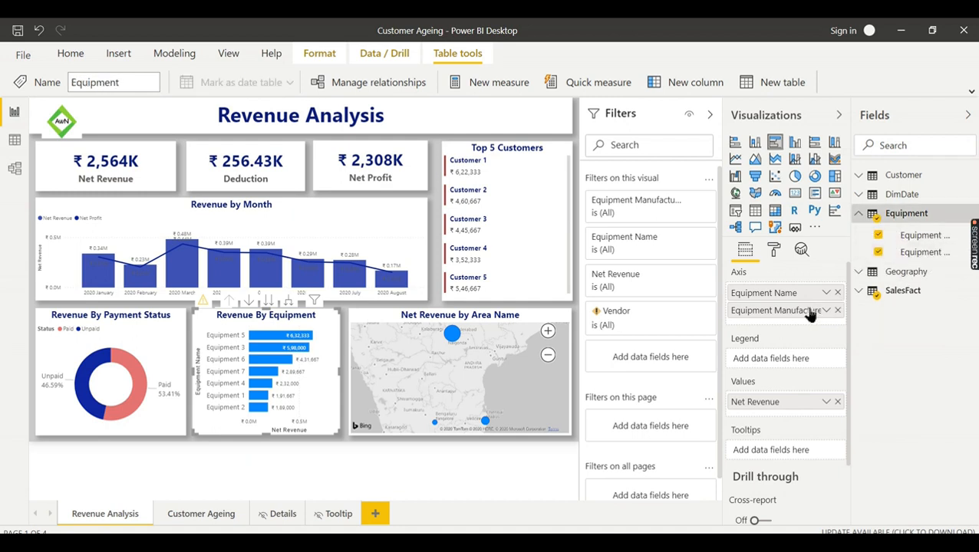
Check the Equipment table's rows in the data view against the Equipment sheet of the Customer Ageing Excel workbook.
mouse_move(795, 321)
mouse_down()
mouse_move(798, 280)
mouse_move(799, 308)
mouse_up()
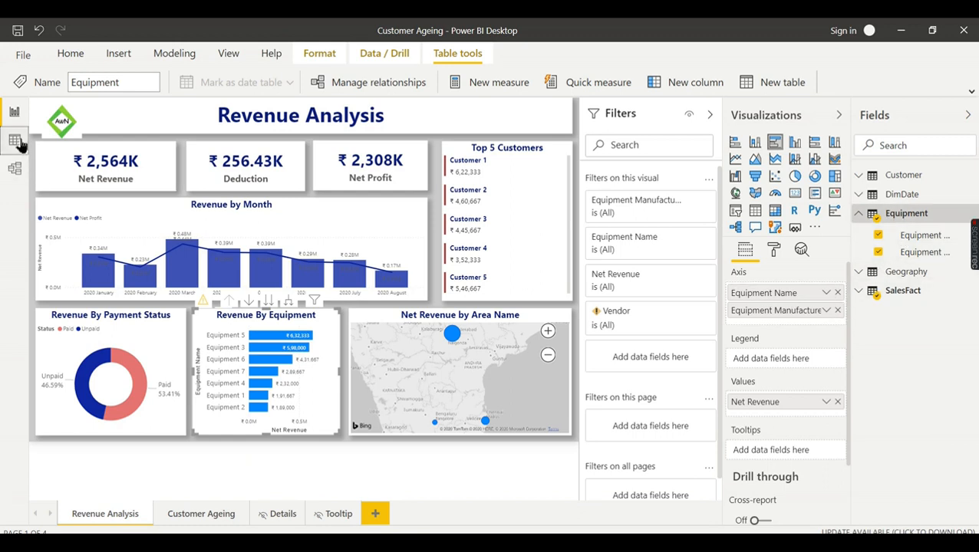
click(14, 139)
click(908, 286)
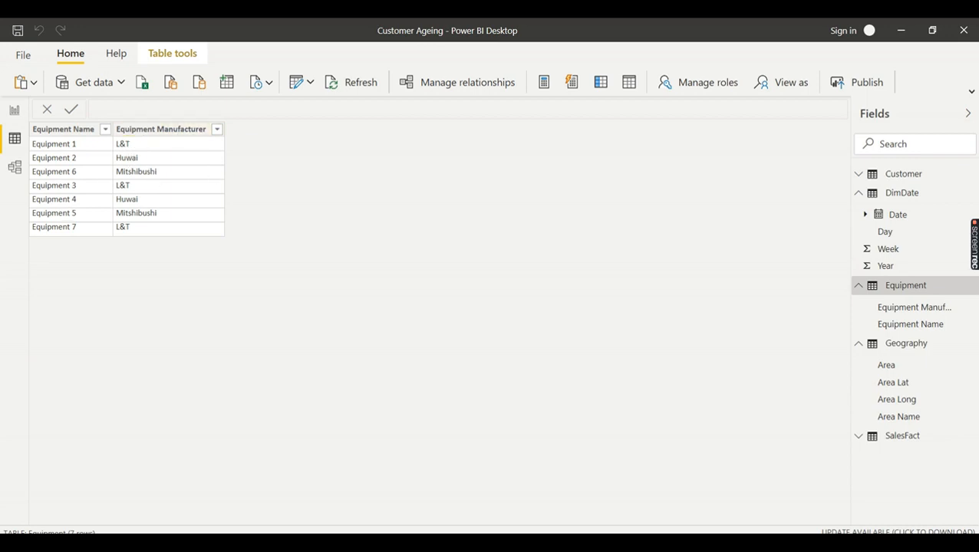
click(319, 545)
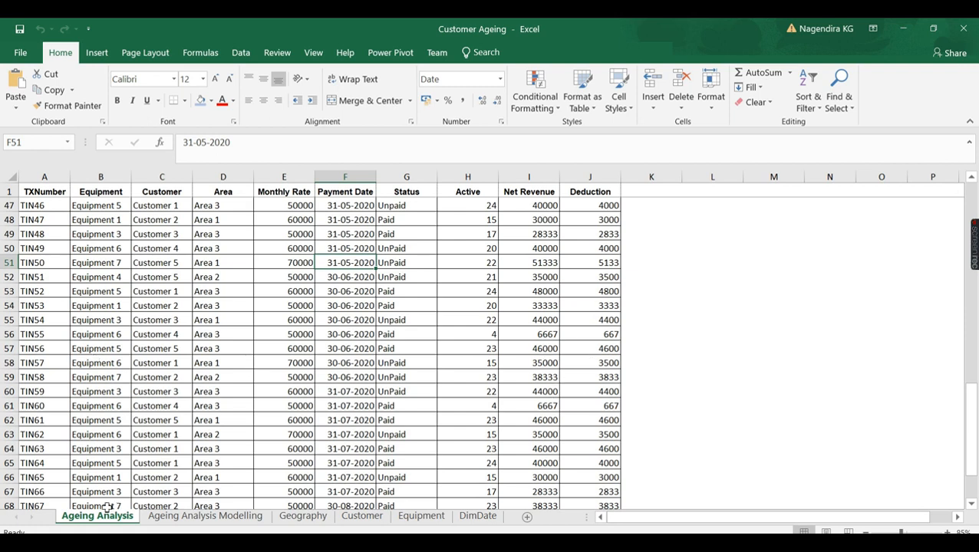
click(408, 521)
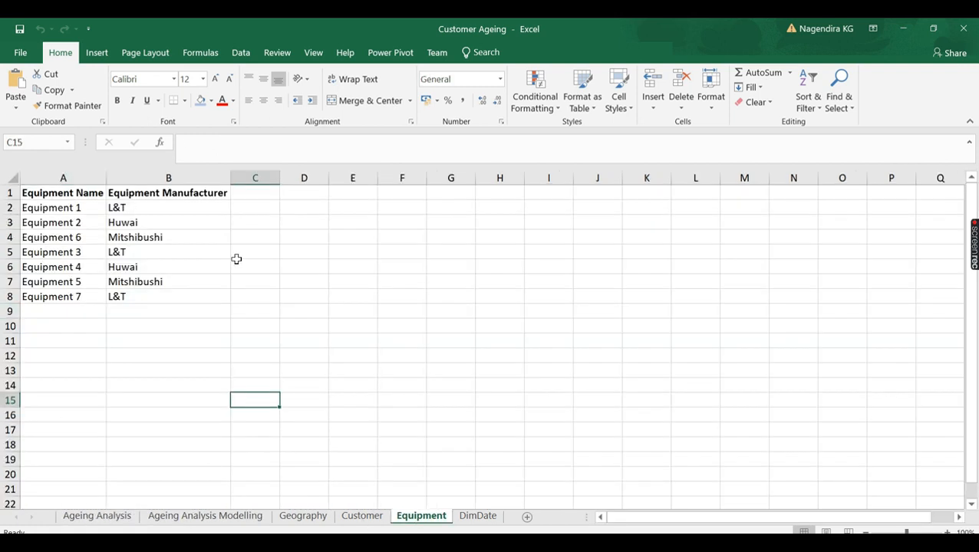
key(alt+Tab)
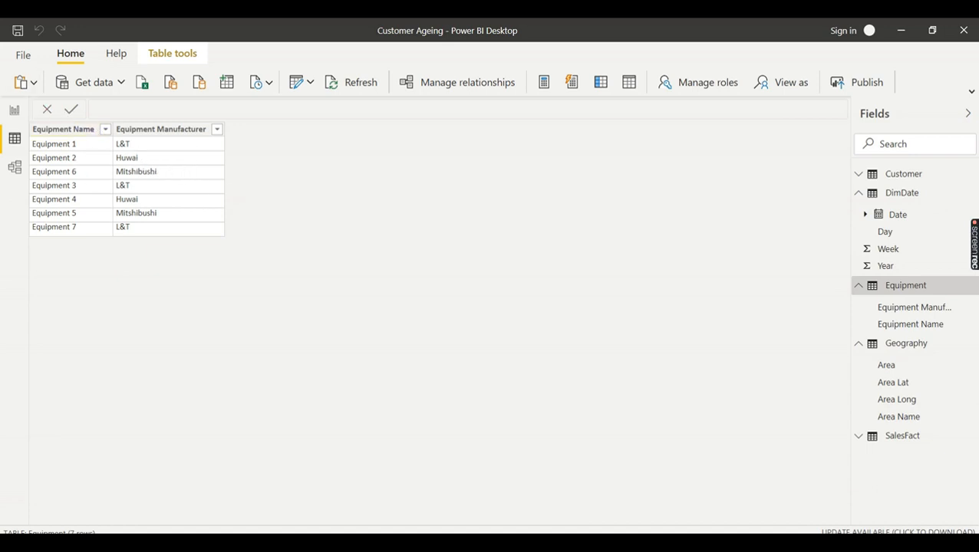
Place Equipment Manufacturer above Equipment Name on the Revenue By Equipment chart's axis in the report and view the enlarged chart in focus mode.
click(14, 111)
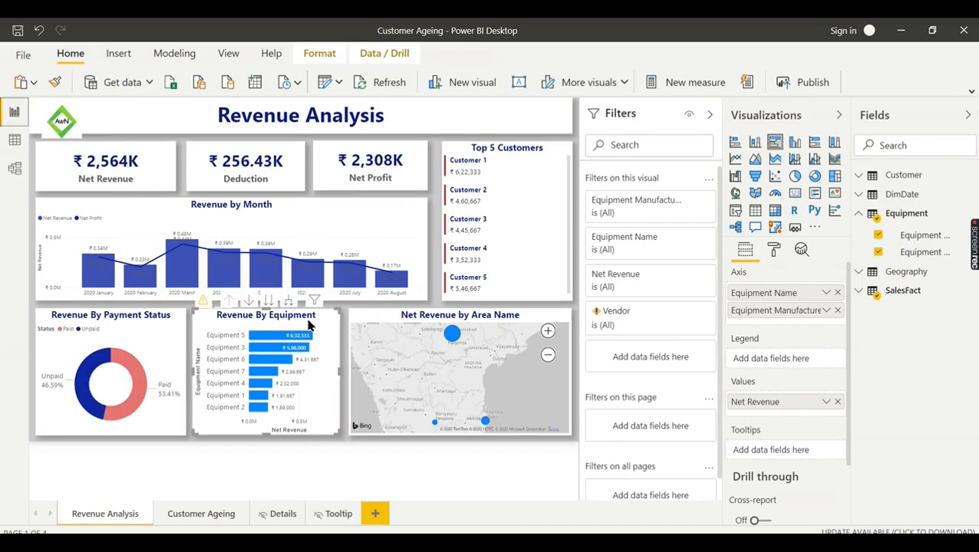
drag(791, 314, 788, 294)
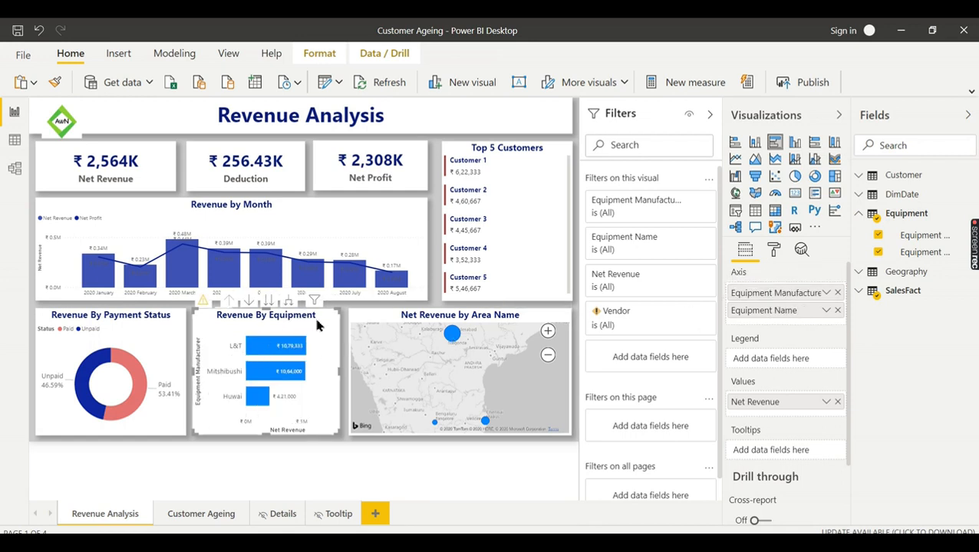
drag(338, 311, 421, 242)
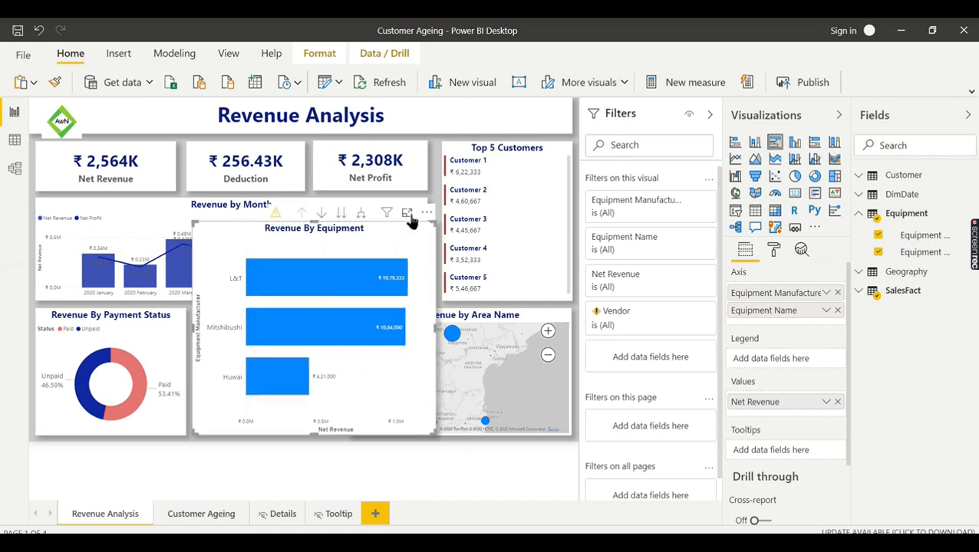
click(407, 214)
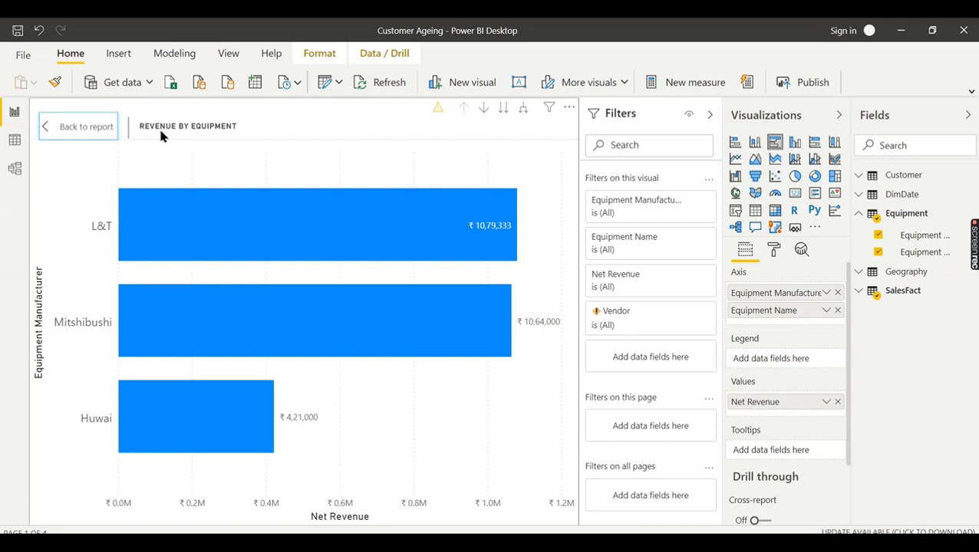
click(61, 131)
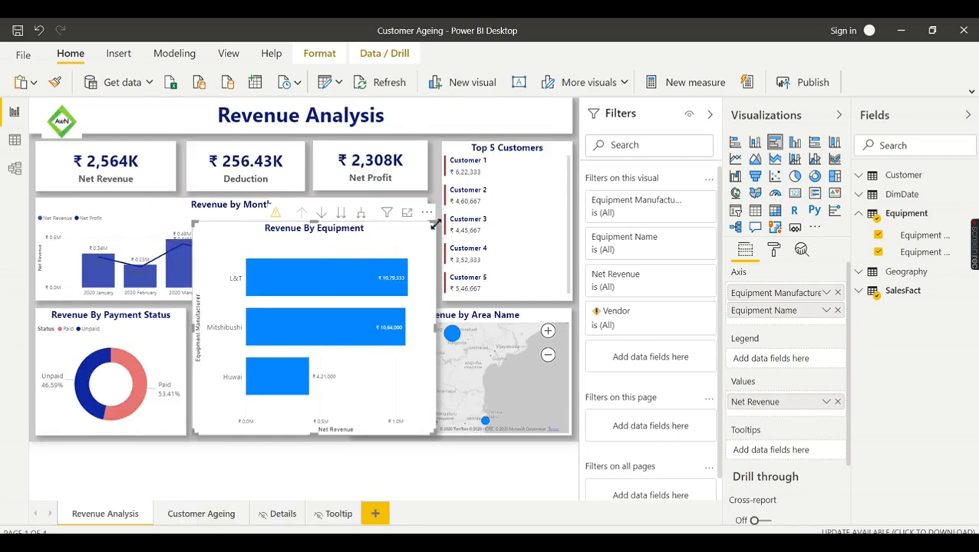
Shrink the Revenue By Equipment chart to fit its row and narrow the Net Revenue by Area Name map beside it.
drag(426, 244, 351, 320)
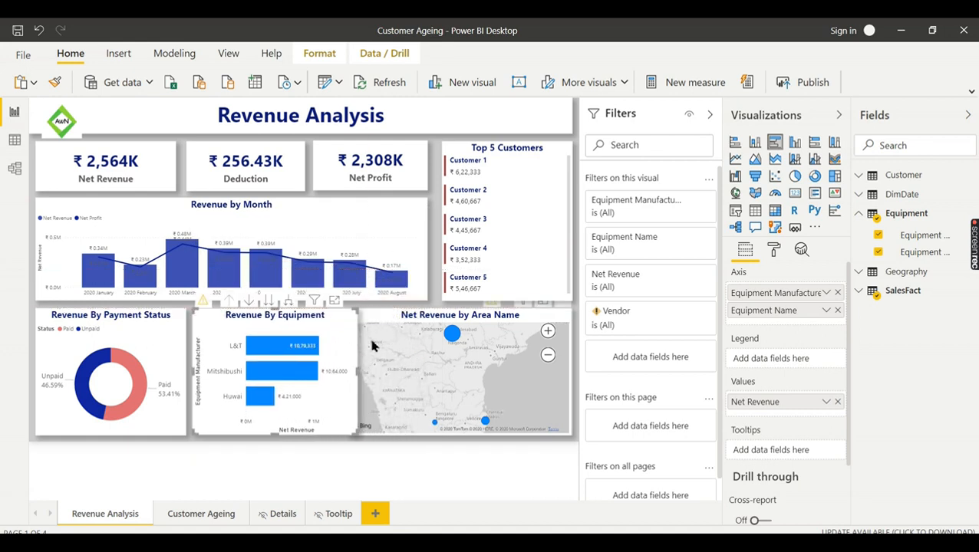
click(352, 387)
mouse_move(353, 372)
mouse_down()
mouse_move(372, 380)
mouse_move(364, 382)
mouse_up()
click(426, 225)
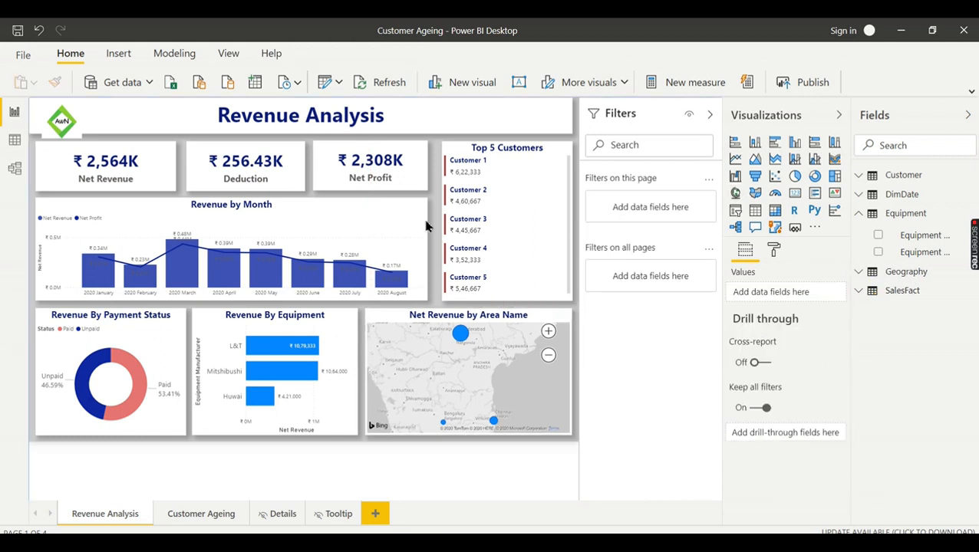
Open the Customer Ageing page and show its Customers By Month chart in focus mode.
click(204, 517)
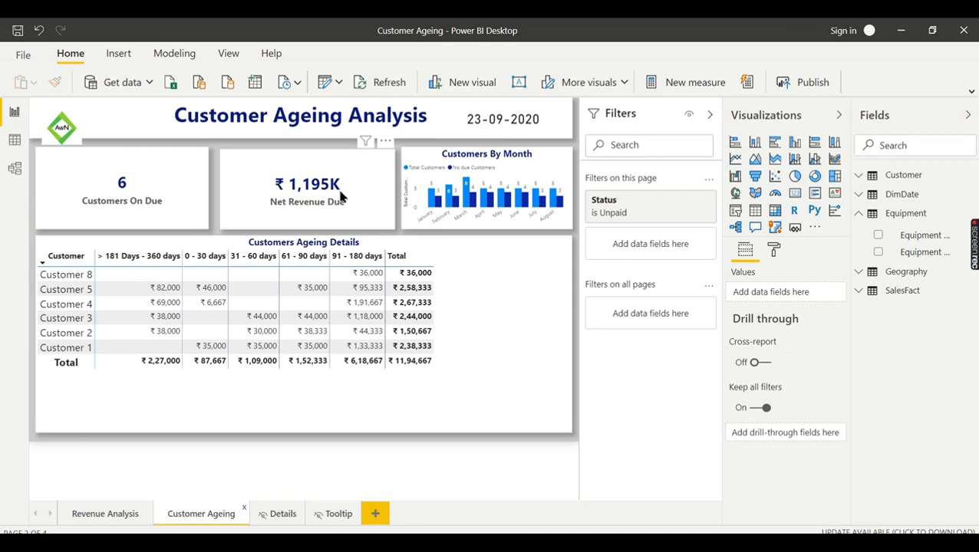
click(533, 149)
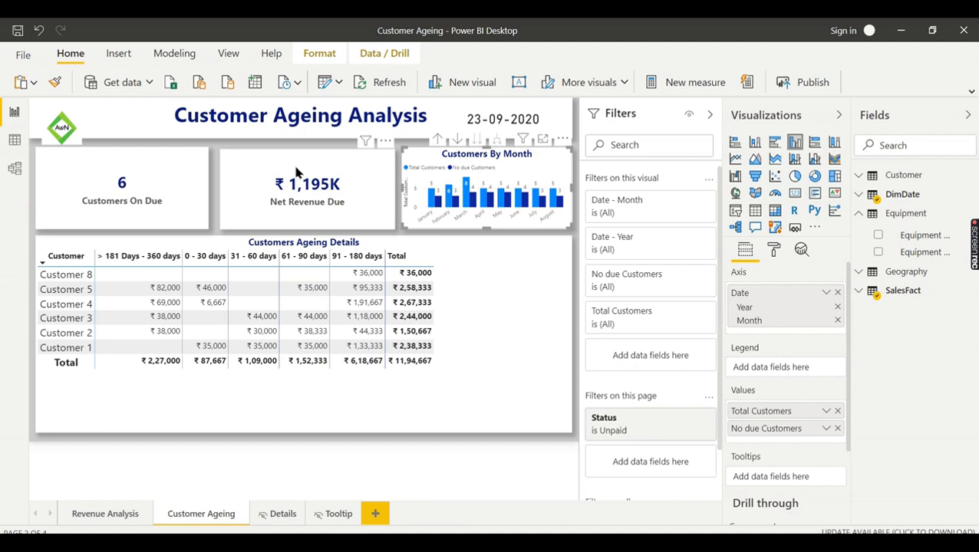
click(543, 141)
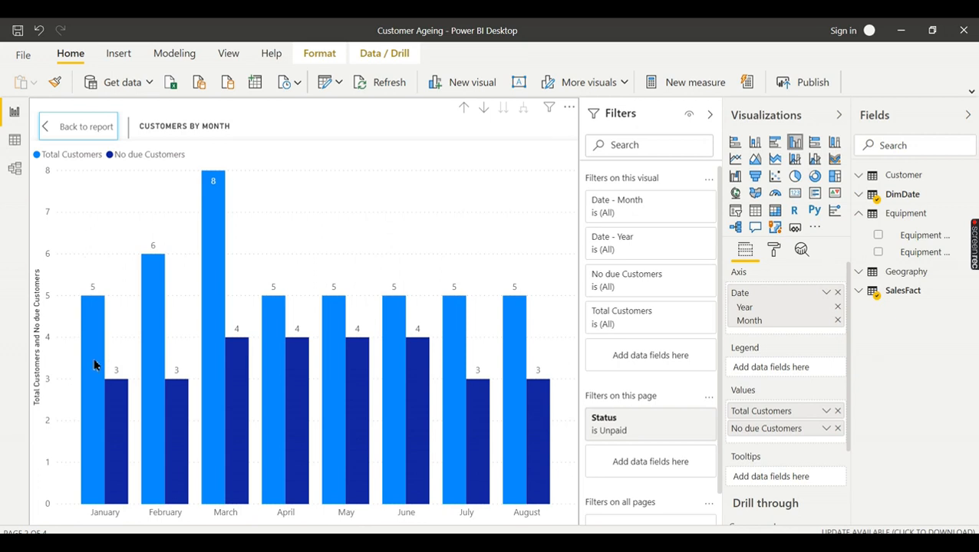
Inspect the Total Customers and No due Customers bars for January and March, and return to the report page.
mouse_move(94, 361)
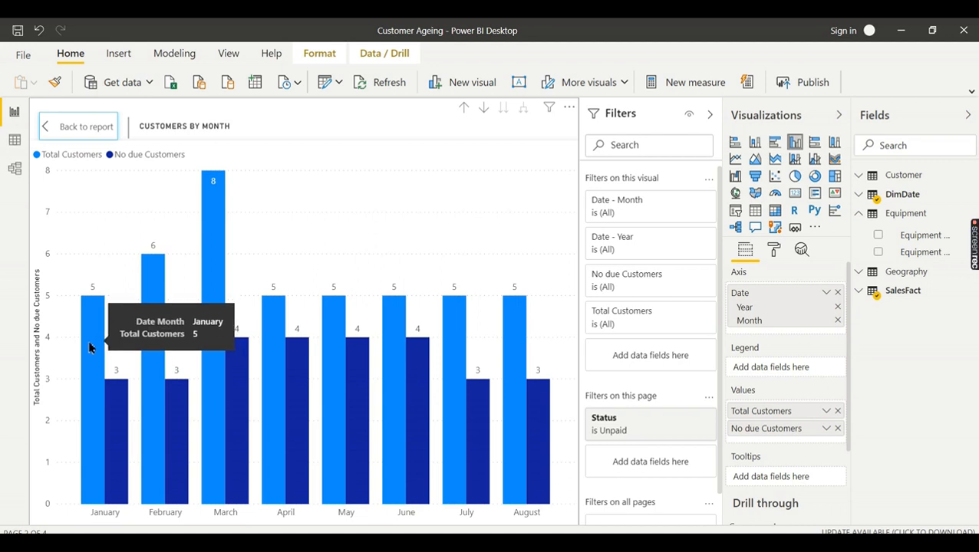
mouse_move(111, 411)
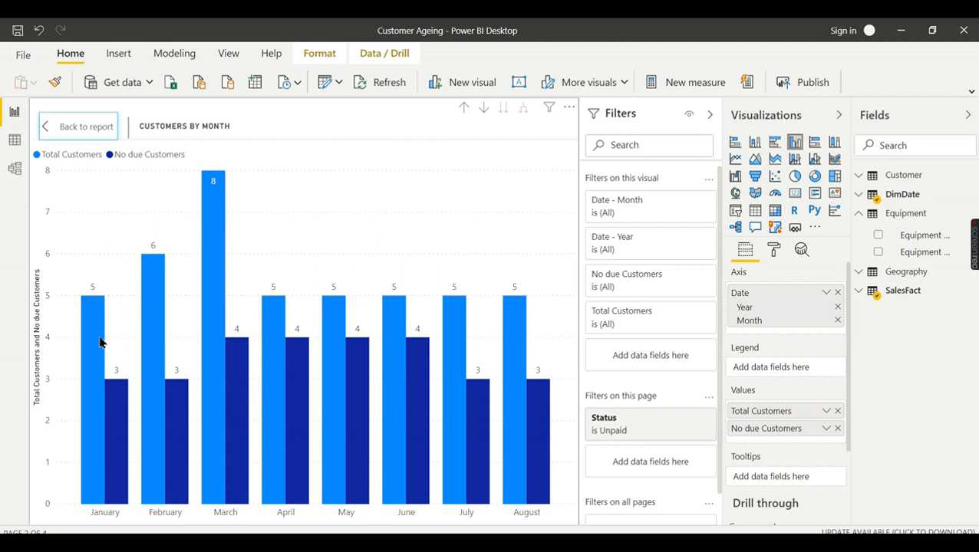
mouse_move(208, 213)
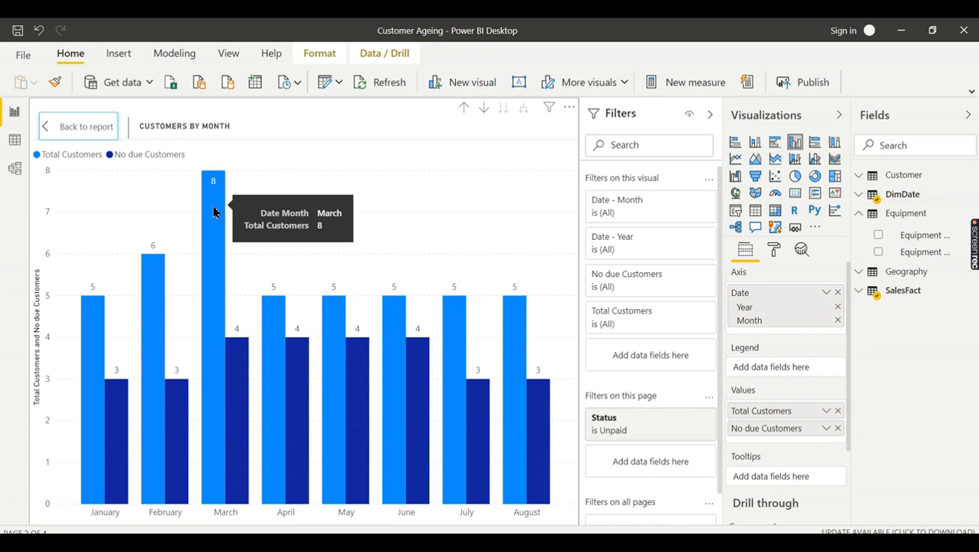
mouse_move(240, 364)
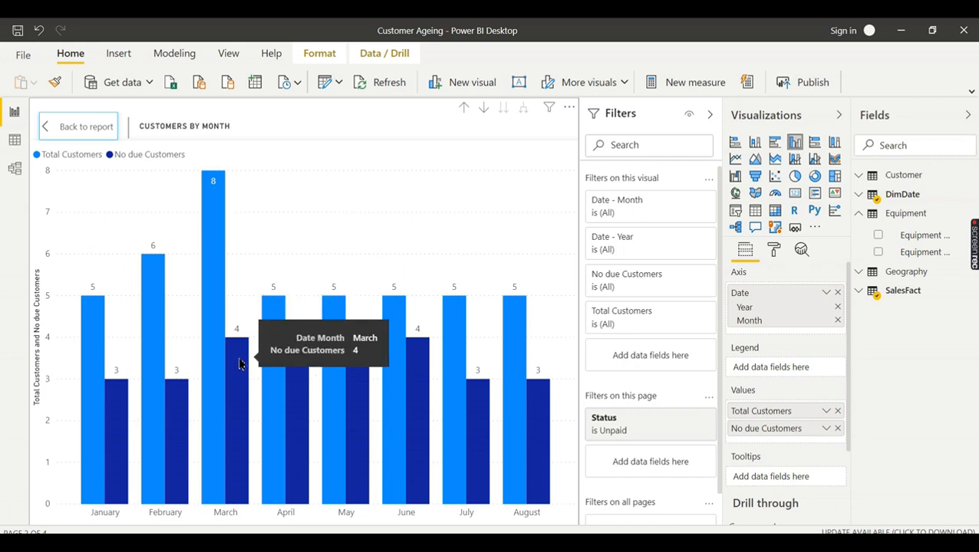
mouse_move(215, 261)
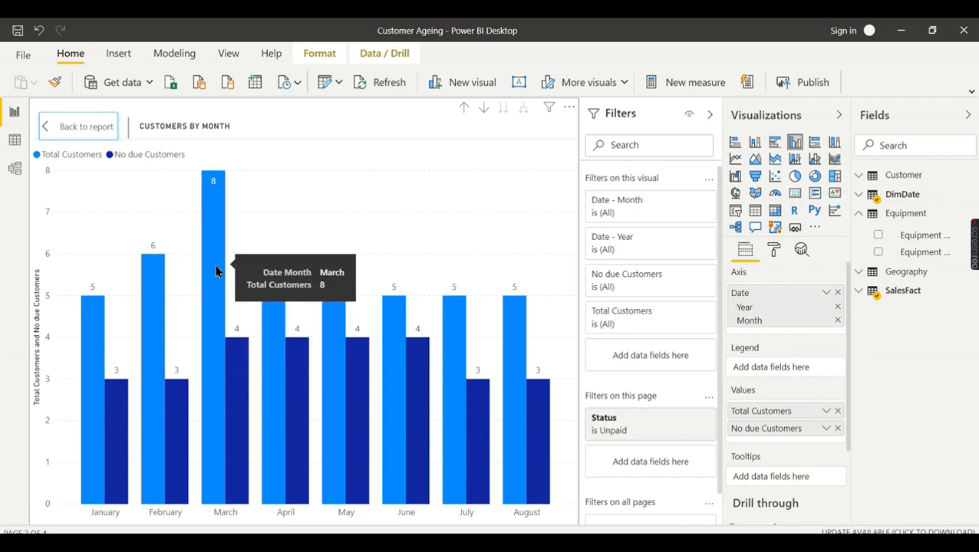
click(52, 128)
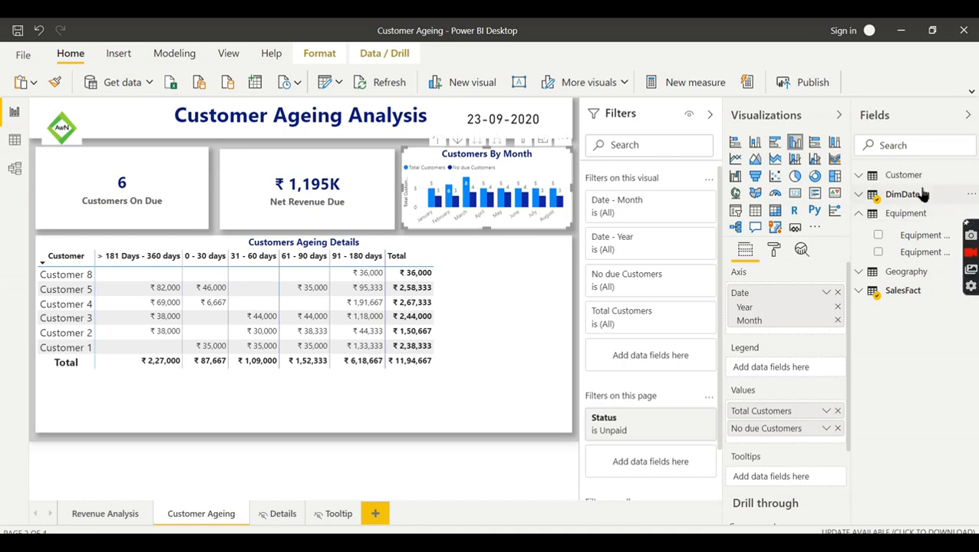
Show the DAX formula of the SalesFact measure Total Customers in larger text and check the page's Status filter.
click(865, 293)
scroll(963, 499, down, 2)
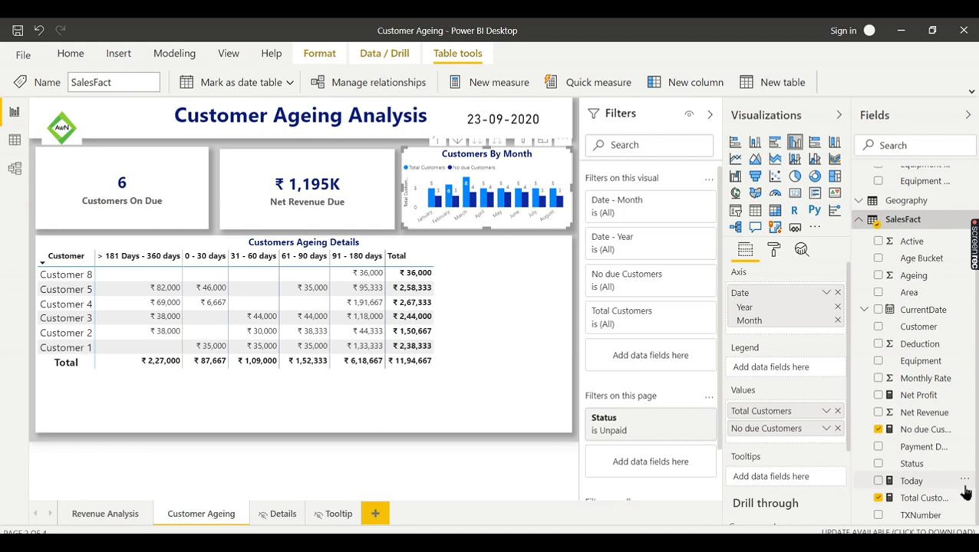
click(924, 498)
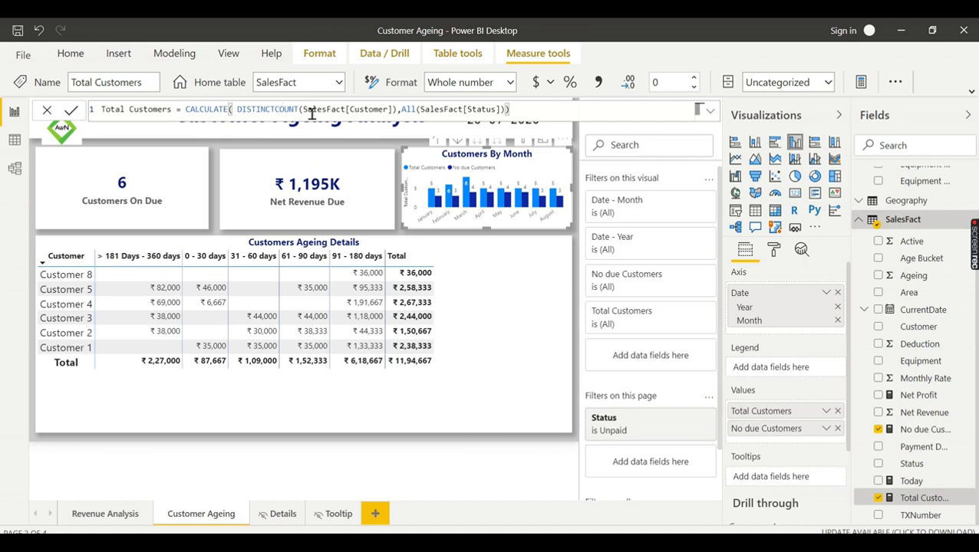
scroll(579, 113, up, 4)
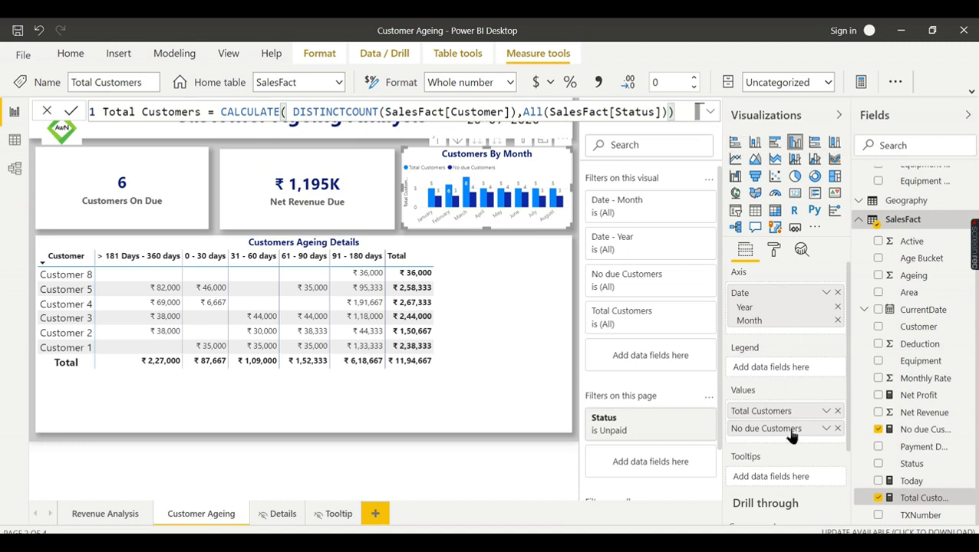
scroll(613, 442, down, 1)
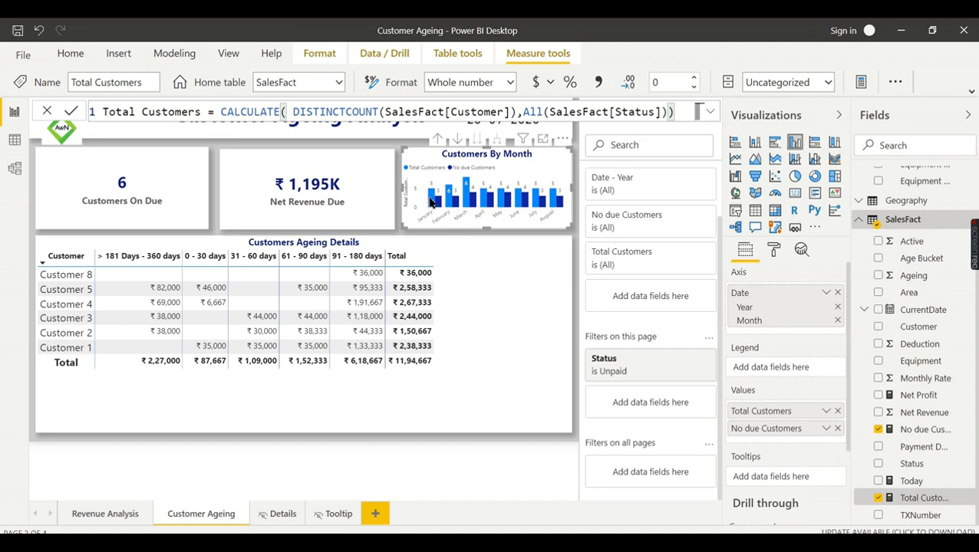
mouse_move(432, 202)
Show the full DAX formula of the No due Customers measure, expanding and collapsing the formula view.
click(920, 429)
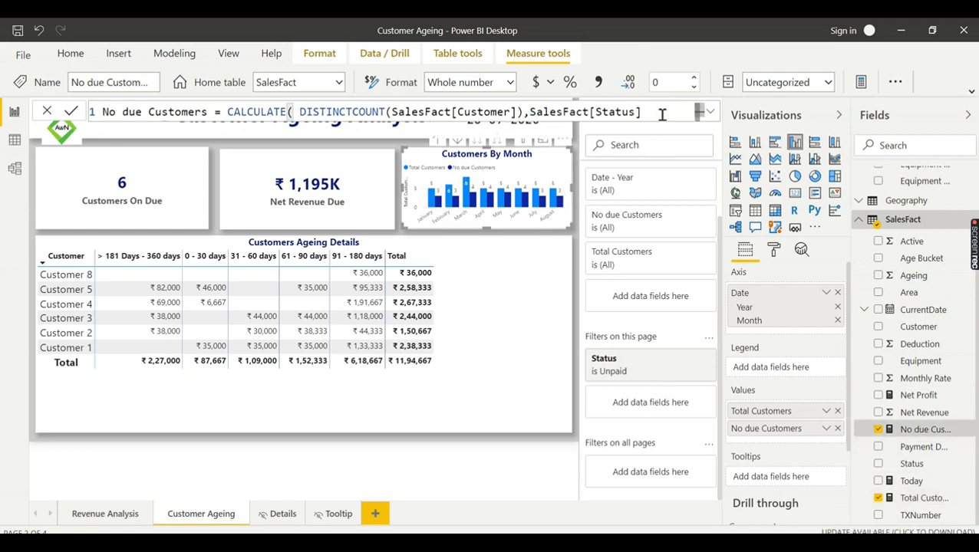
click(710, 113)
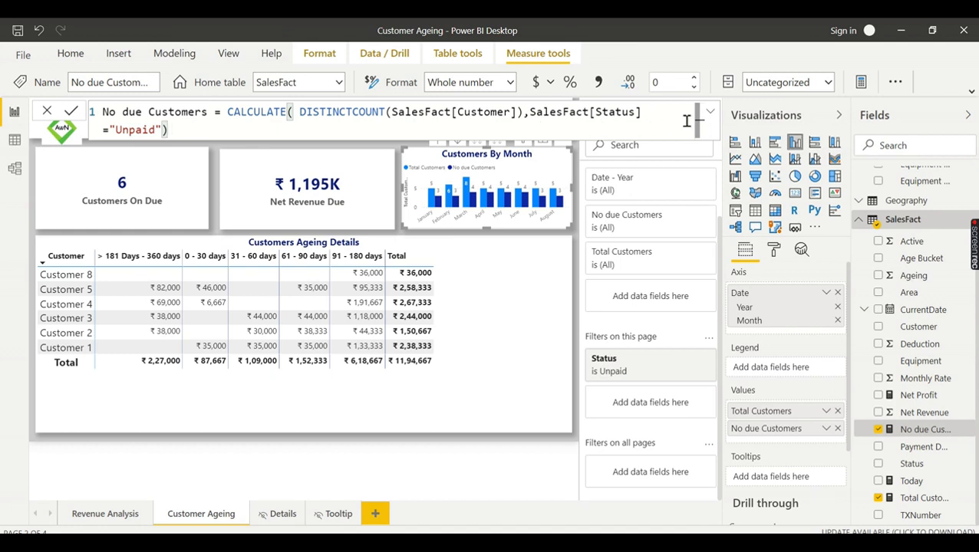
click(711, 113)
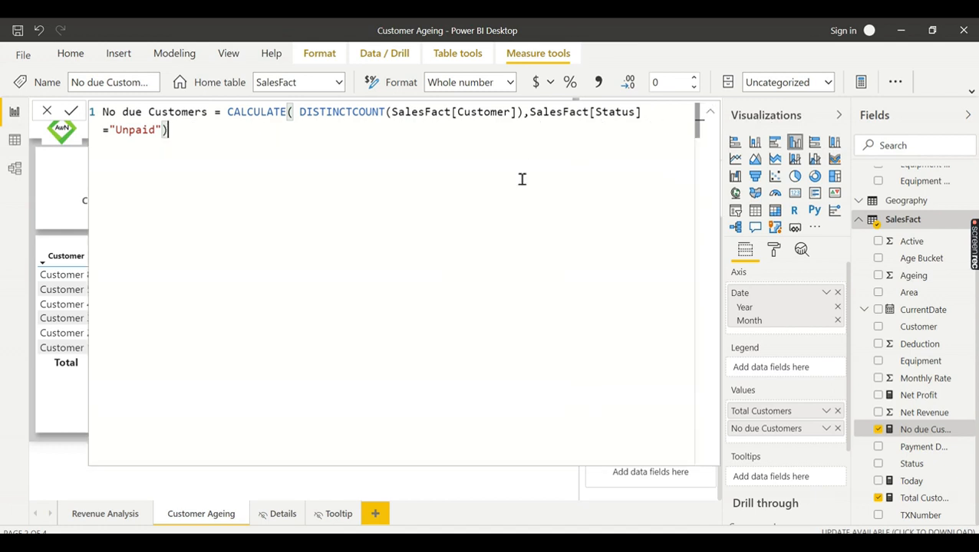
click(710, 115)
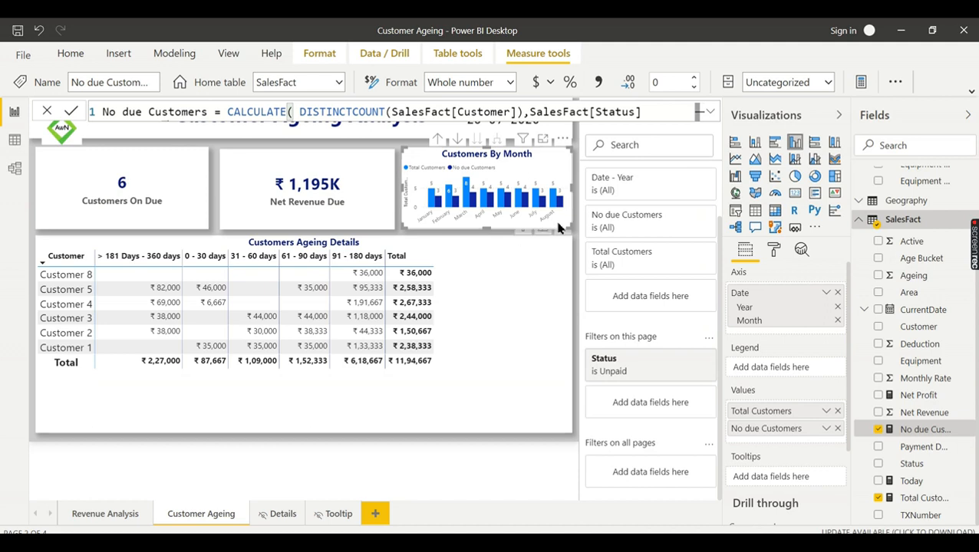
Show the Customers Ageing Details matrix's field setup and examine row 5's payment date and status in the Excel workbook's Ageing Analysis sheet.
click(444, 290)
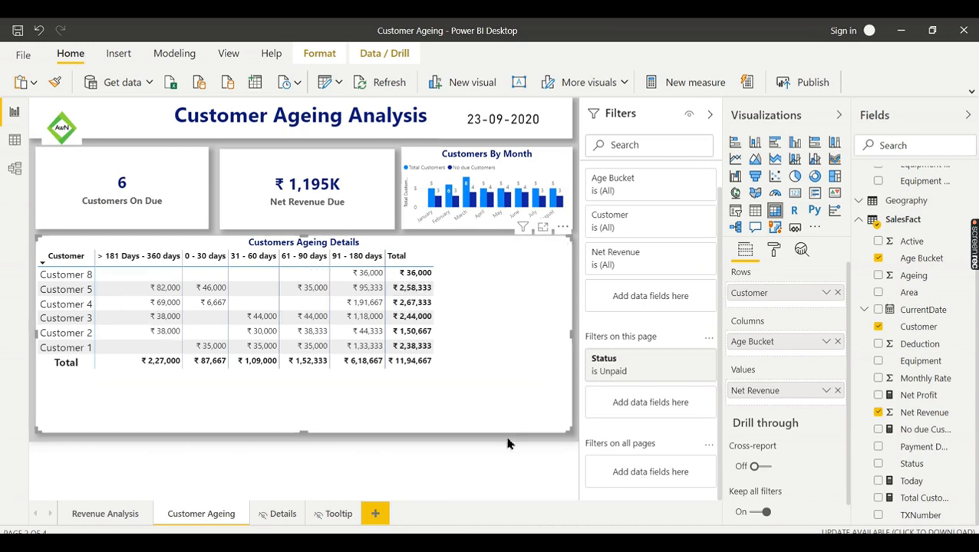
key(alt+Tab)
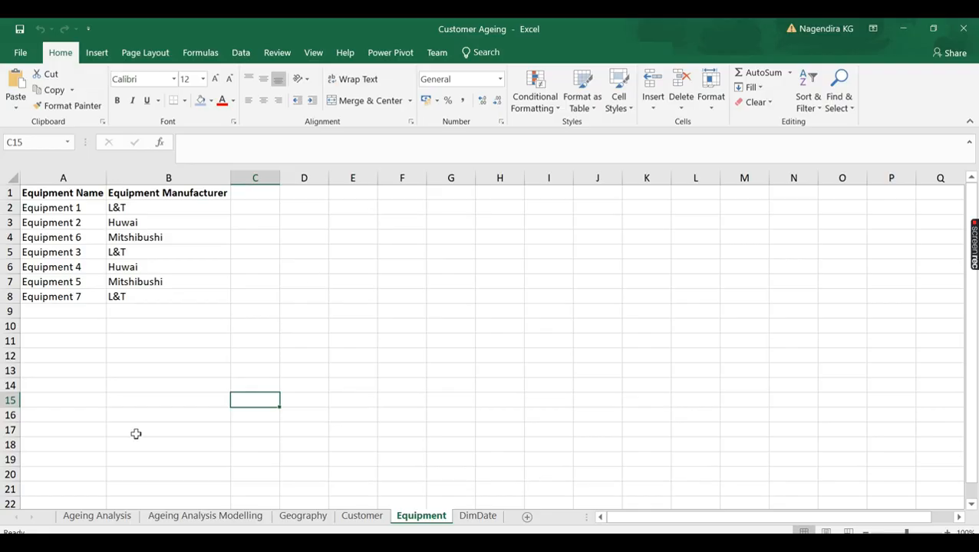
click(119, 520)
scroll(355, 223, up, 13)
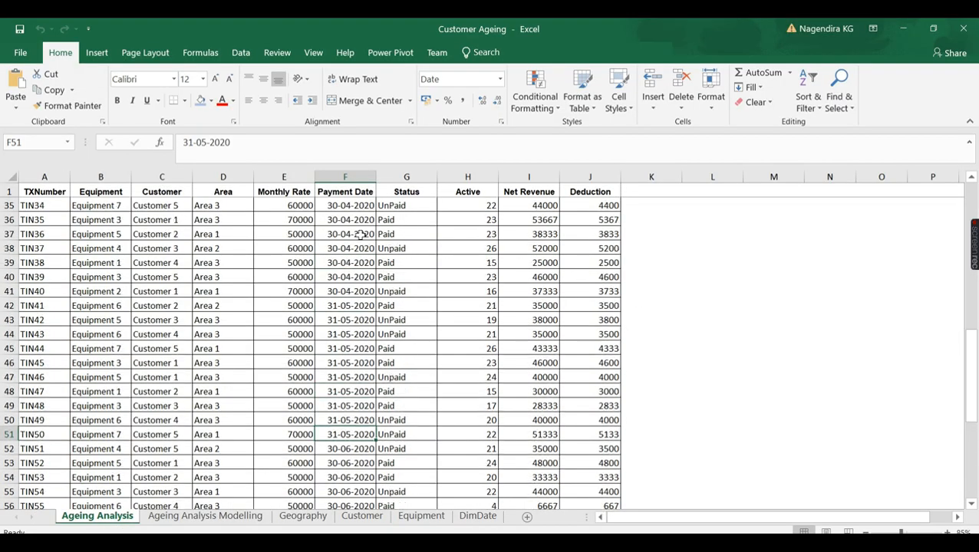
scroll(354, 215, down, 5)
scroll(350, 223, up, 7)
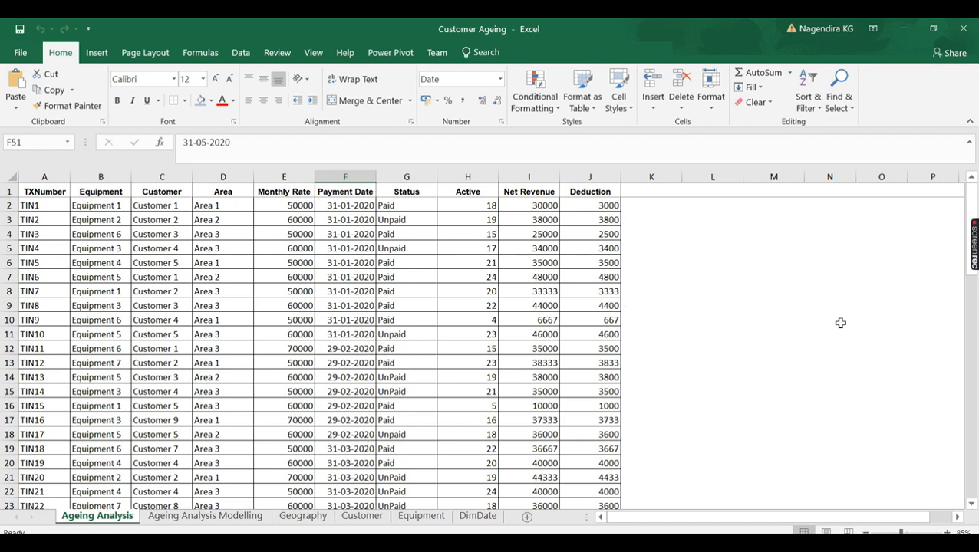
click(331, 248)
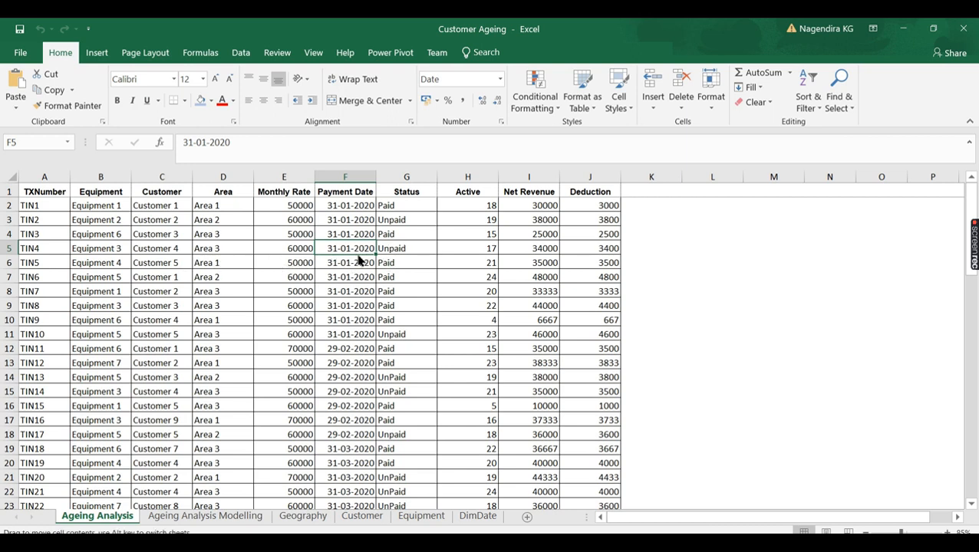
drag(404, 247, 315, 250)
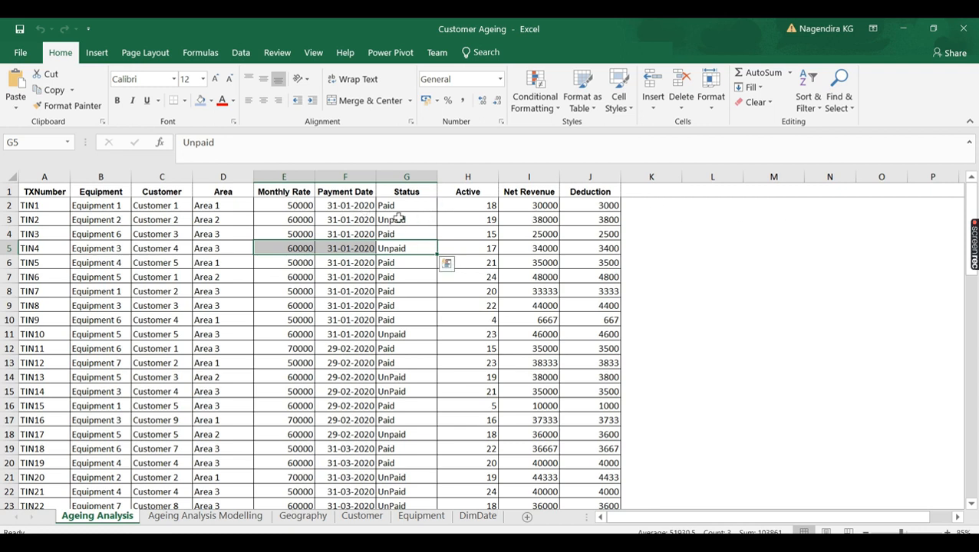
Check row 3's payment date in the workbook, switch to Power BI Desktop and open the SalesFact query's Age Bucket column in Power Query Editor.
click(357, 222)
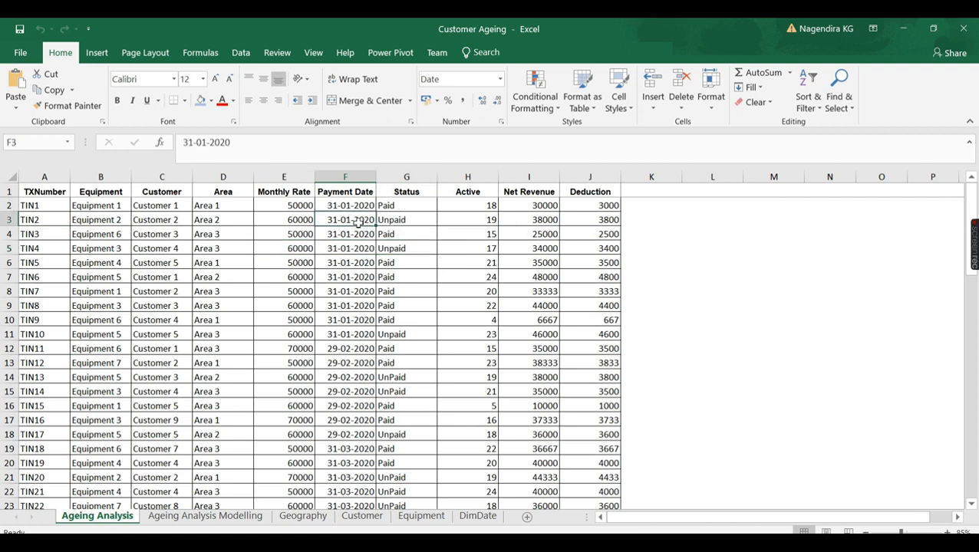
click(635, 232)
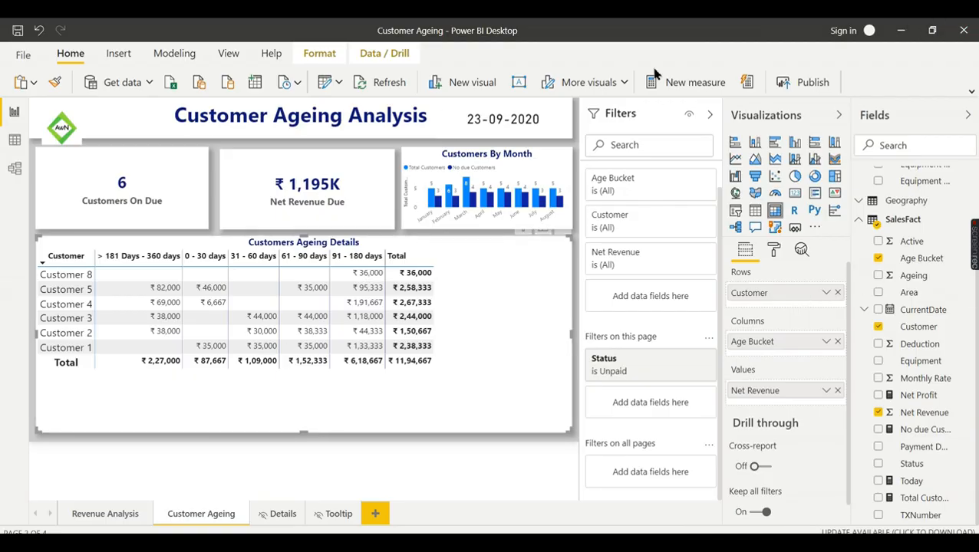
click(297, 82)
click(339, 83)
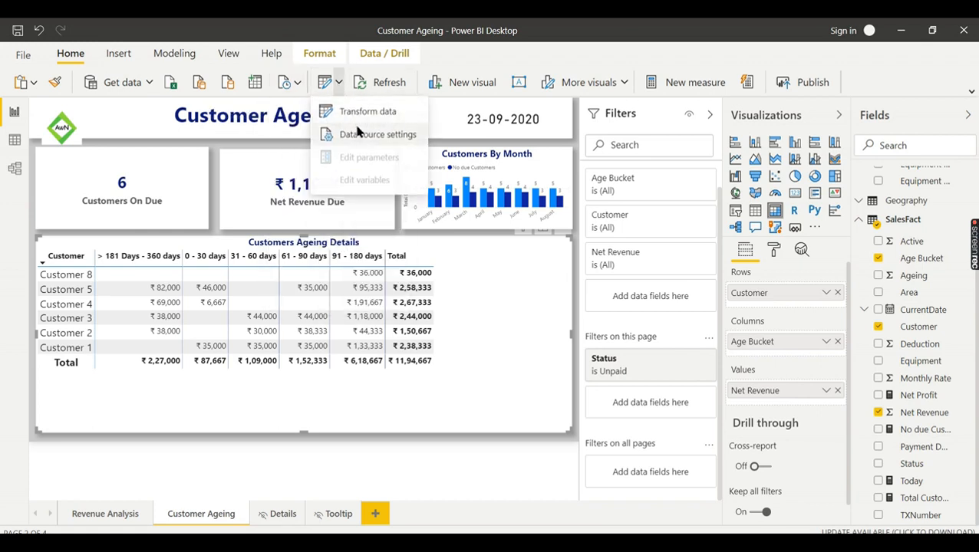
click(361, 109)
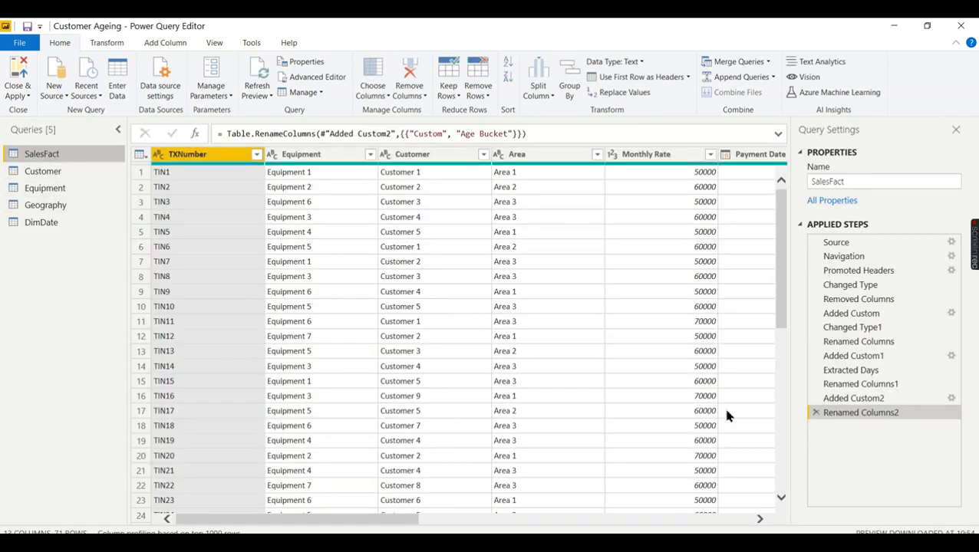
drag(341, 524, 704, 527)
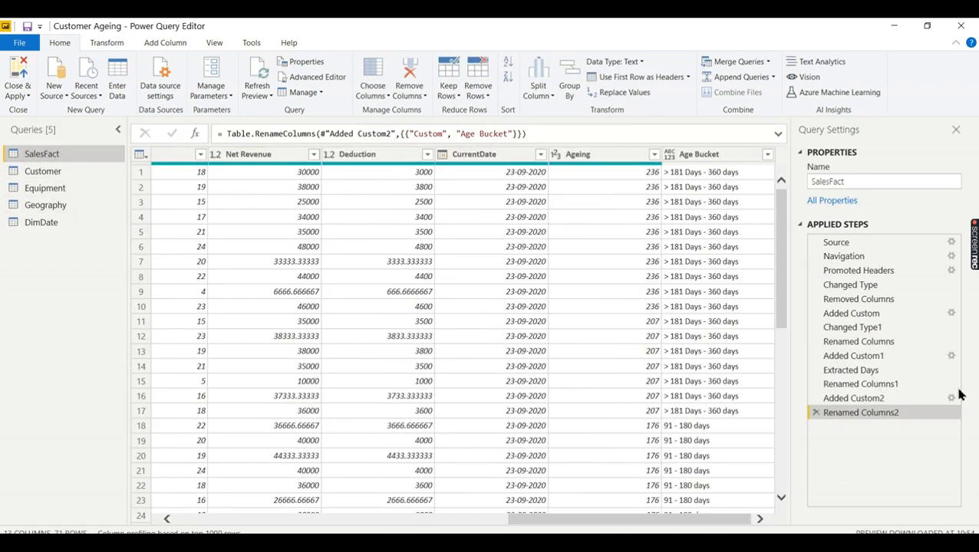
View SalesFact's Added Custom1 step and the custom column definition behind the Added Custom step, leaving it unchanged.
click(863, 356)
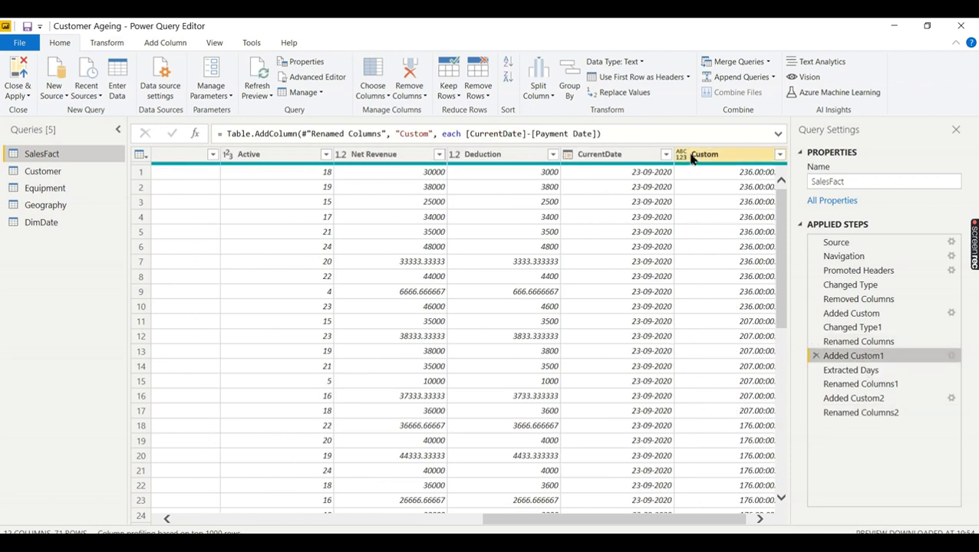
click(878, 314)
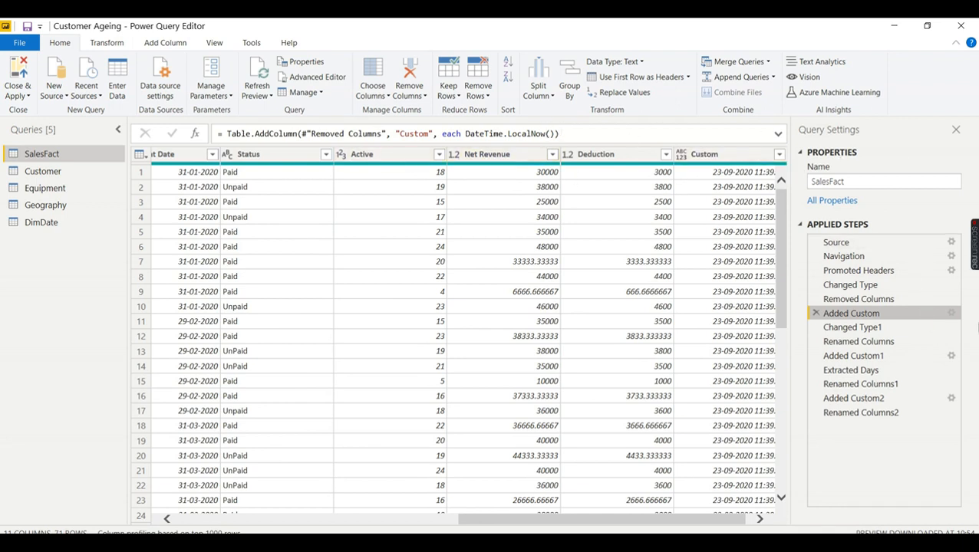
click(951, 313)
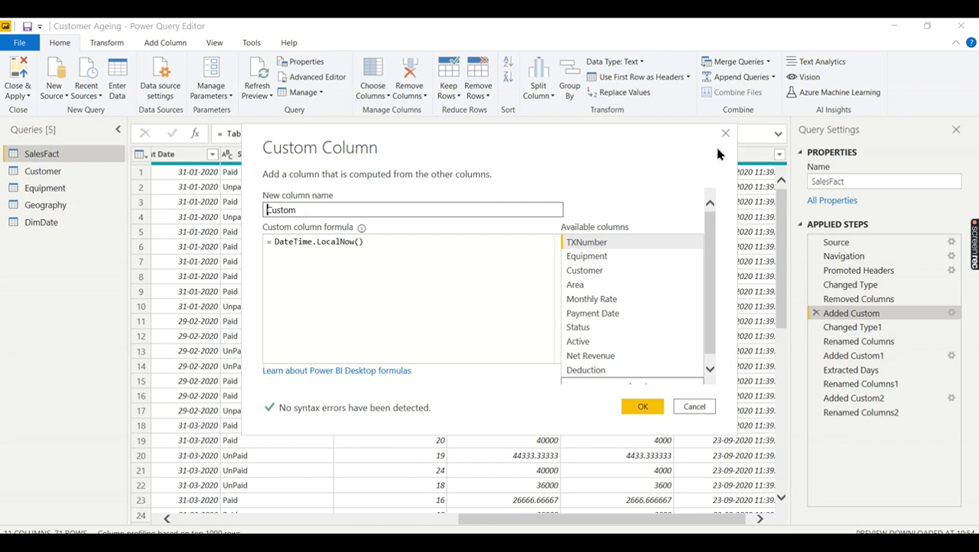
click(722, 135)
Compare the table at the Removed Columns and Added Custom steps, and review the Added Custom step's column formula.
click(863, 299)
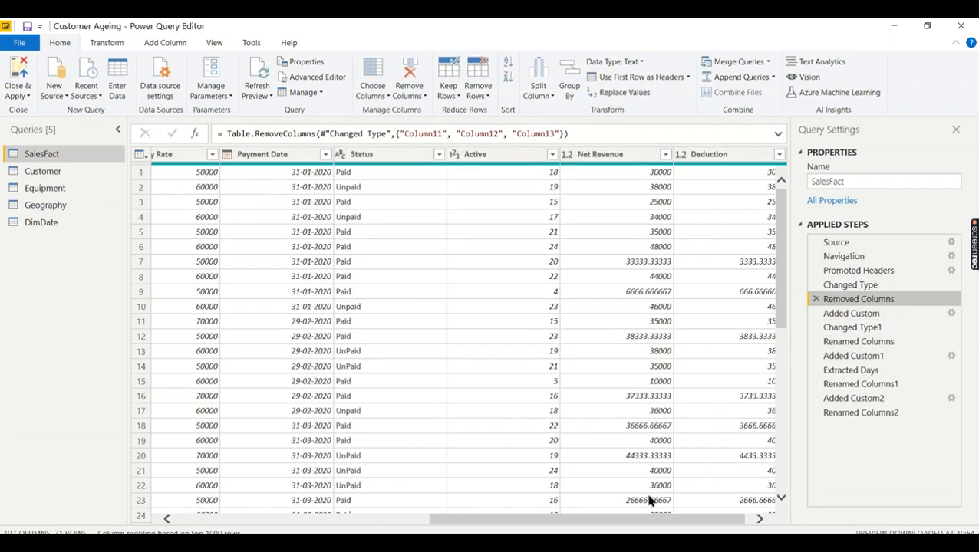
drag(632, 522, 720, 520)
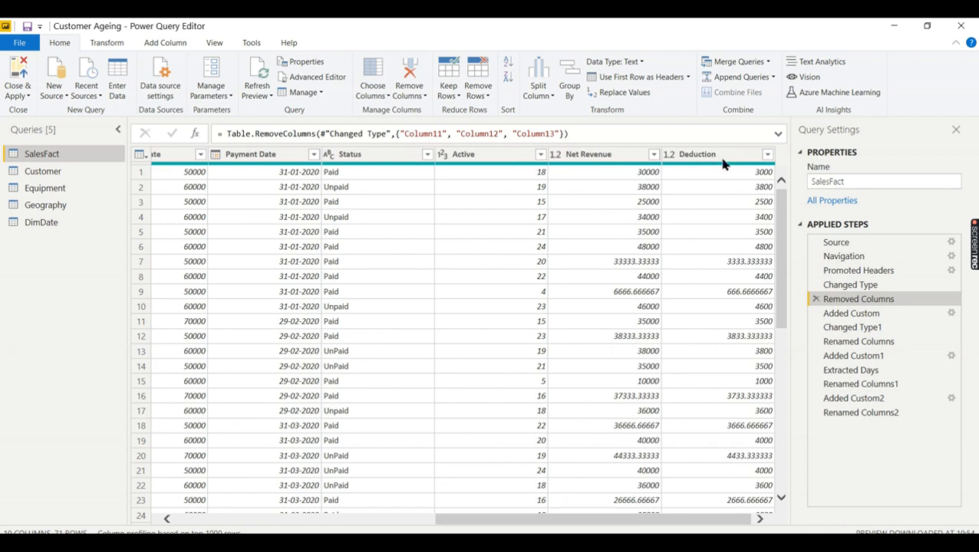
click(847, 316)
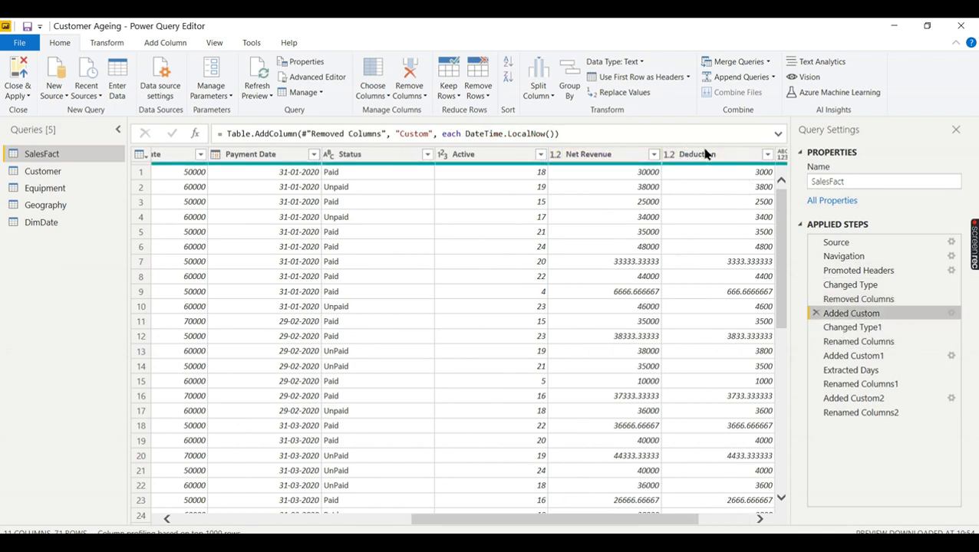
drag(676, 521, 728, 521)
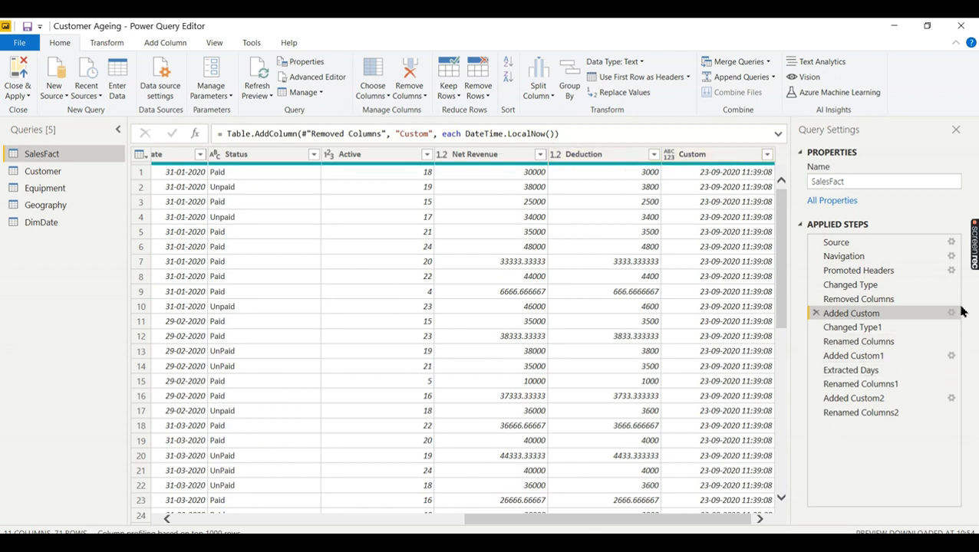
click(952, 315)
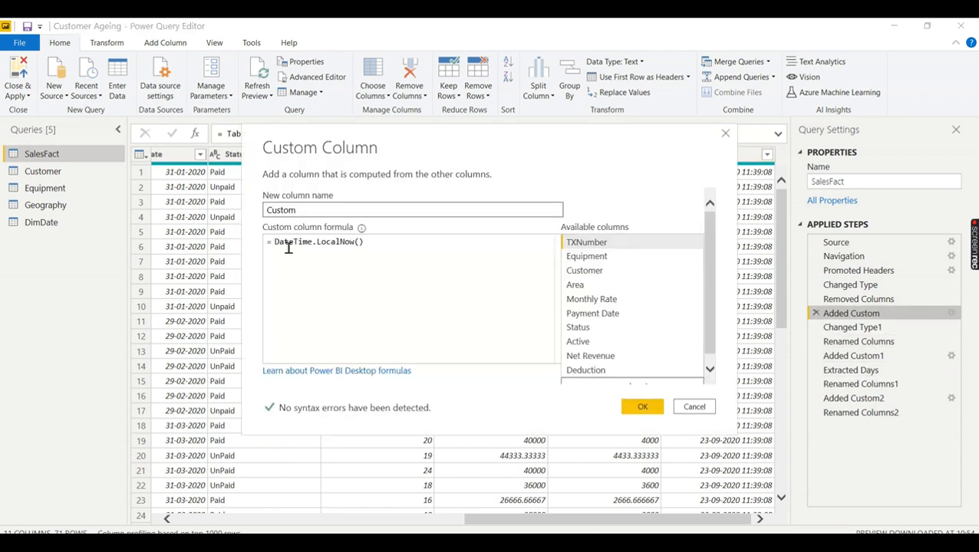
click(726, 134)
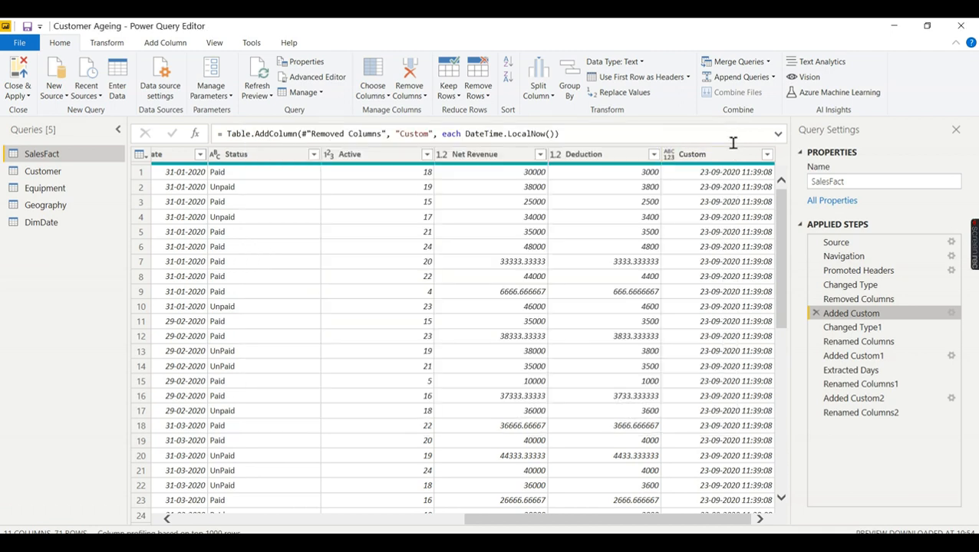
Examine the Changed Type1 and Renamed Columns steps that turn the custom column into the CurrentDate date column.
click(862, 330)
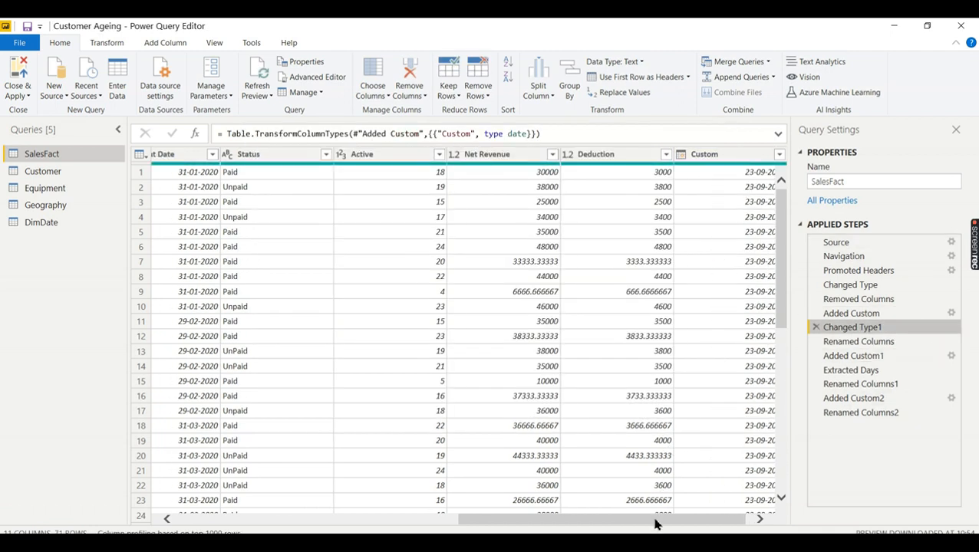
drag(656, 524, 662, 524)
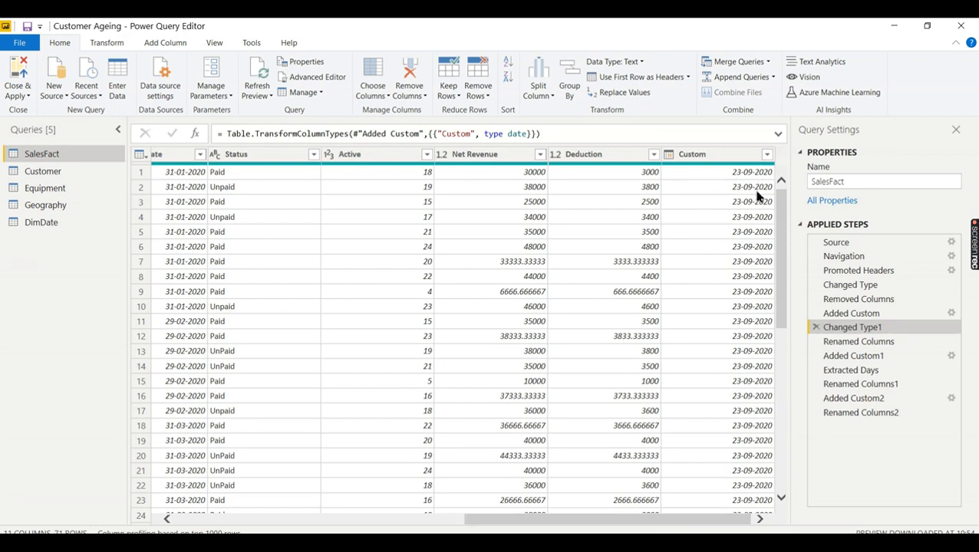
click(858, 341)
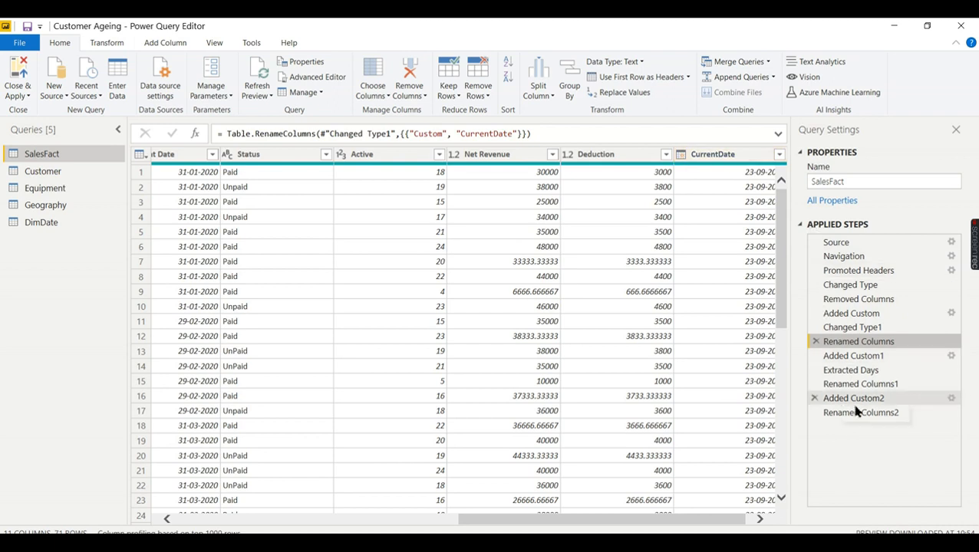
Examine the Added Custom1 step's formula subtracting Payment Date from CurrentDate, and compare the date columns with its output.
click(853, 357)
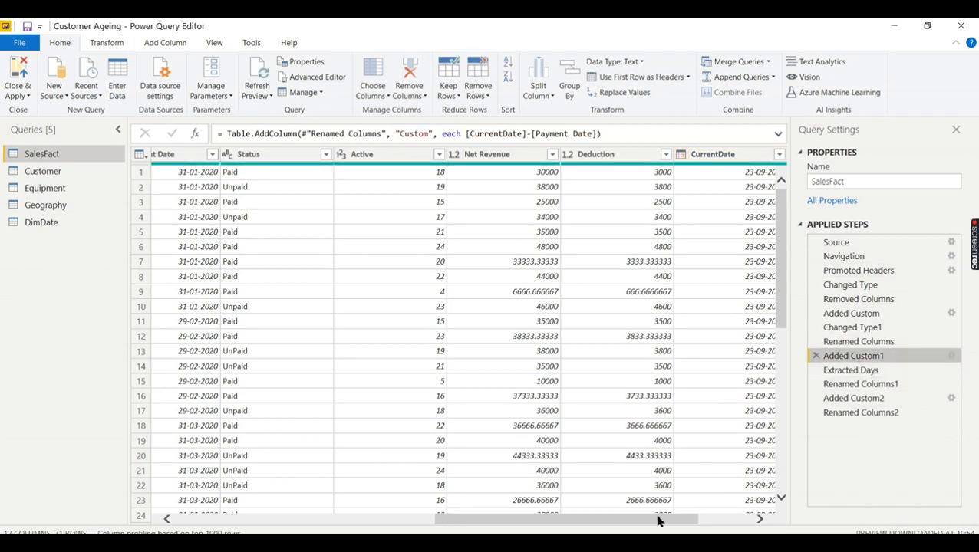
drag(655, 527, 708, 527)
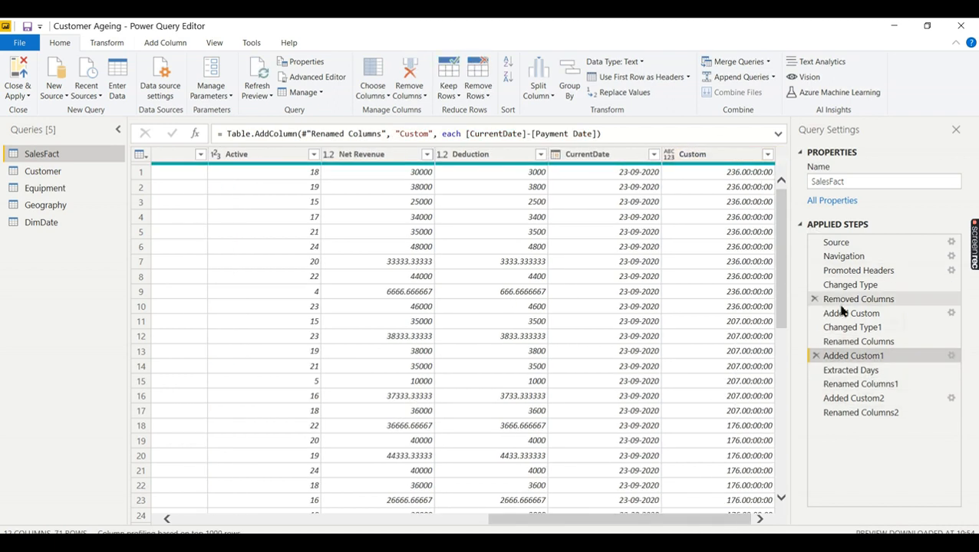
click(950, 356)
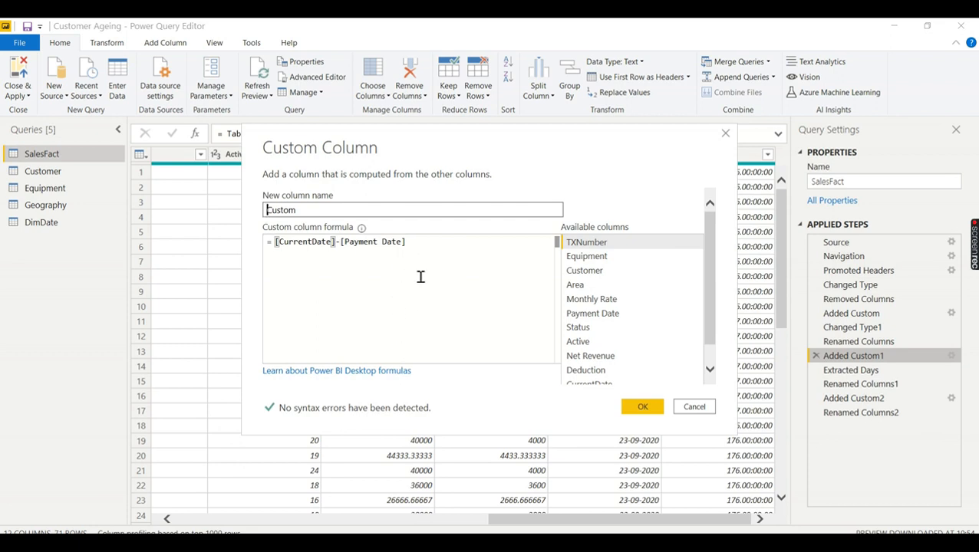
click(725, 135)
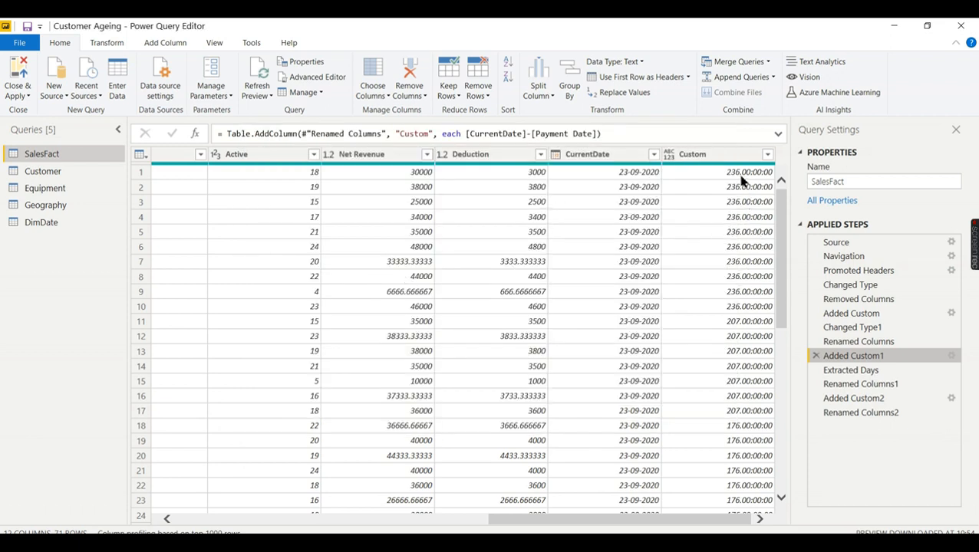
drag(550, 521, 474, 523)
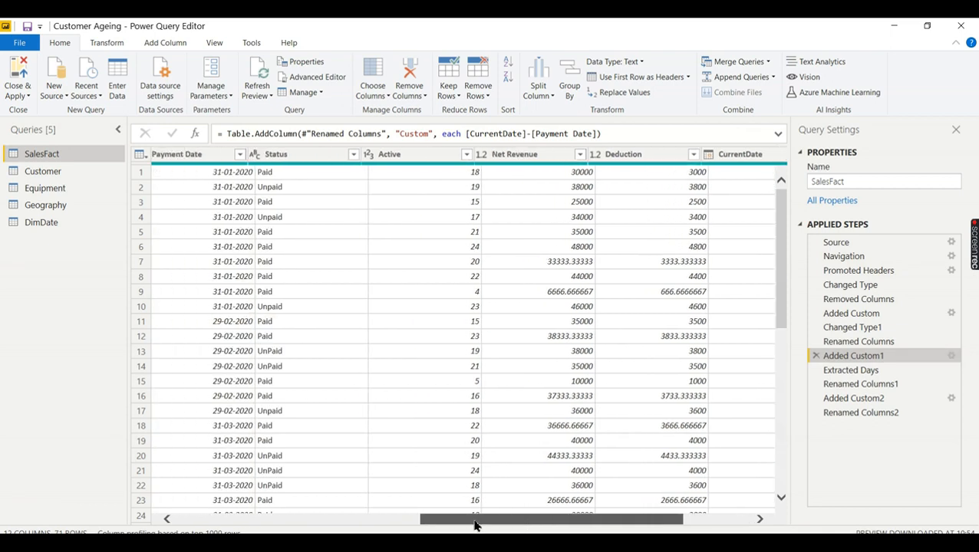
drag(629, 522, 714, 524)
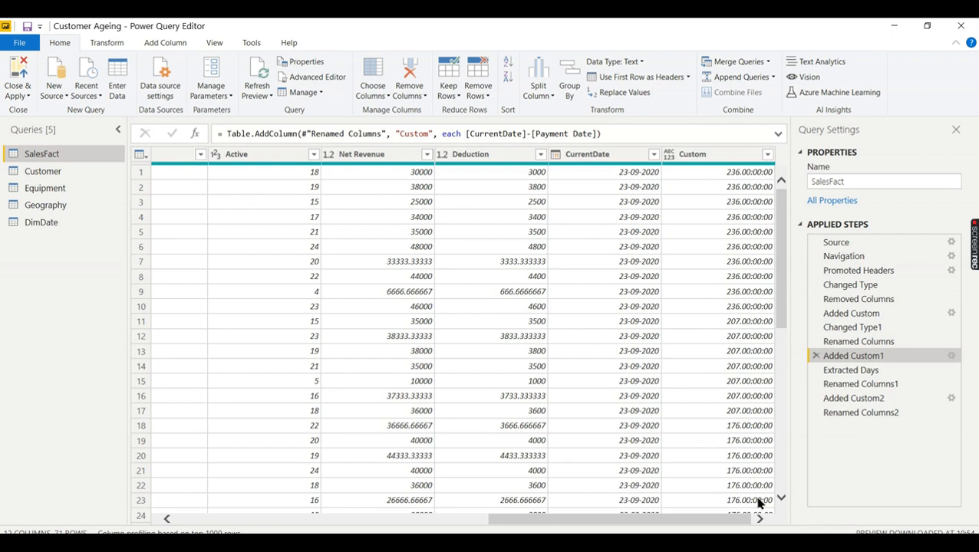
Compare the Added Custom1 and Extracted Days steps, and view the Renamed Columns1 step that names the column Ageing.
click(875, 371)
drag(666, 521, 721, 521)
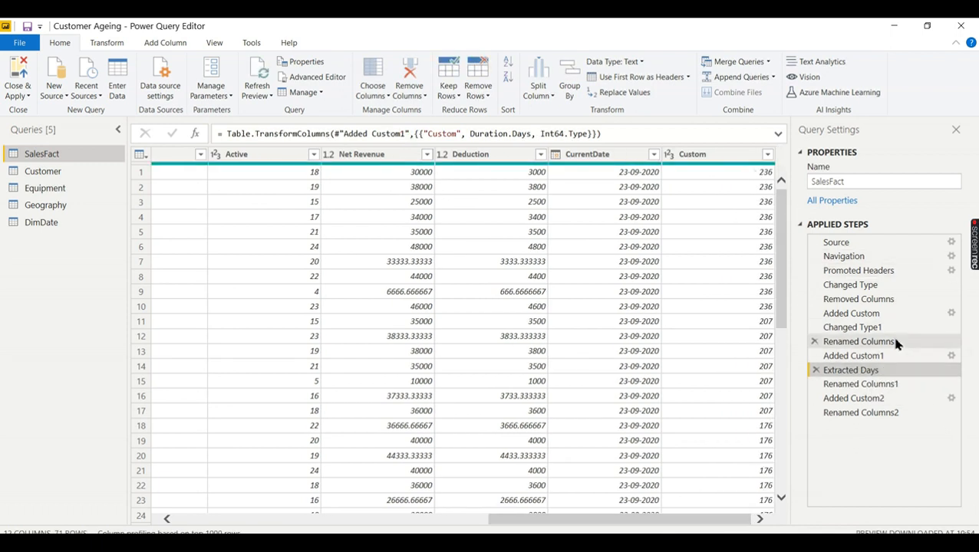
click(871, 357)
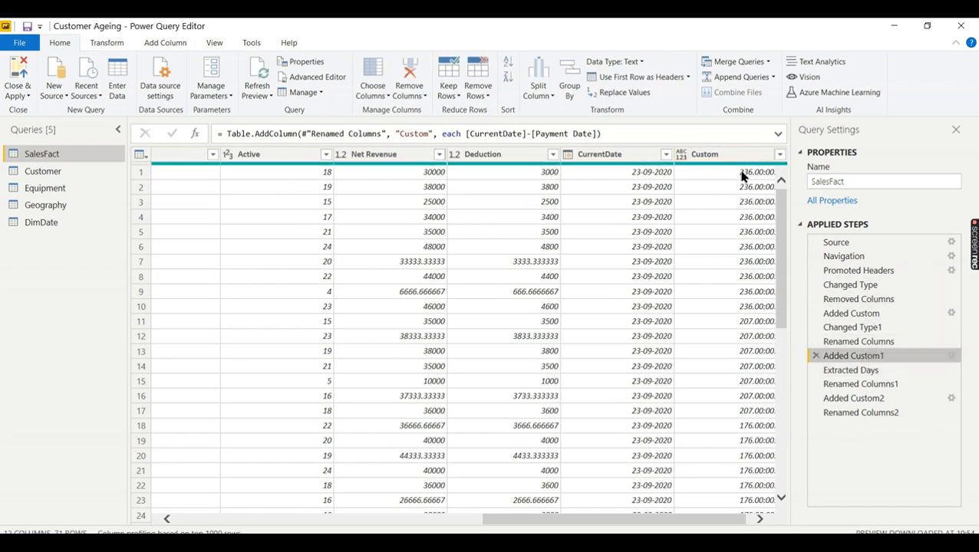
click(876, 372)
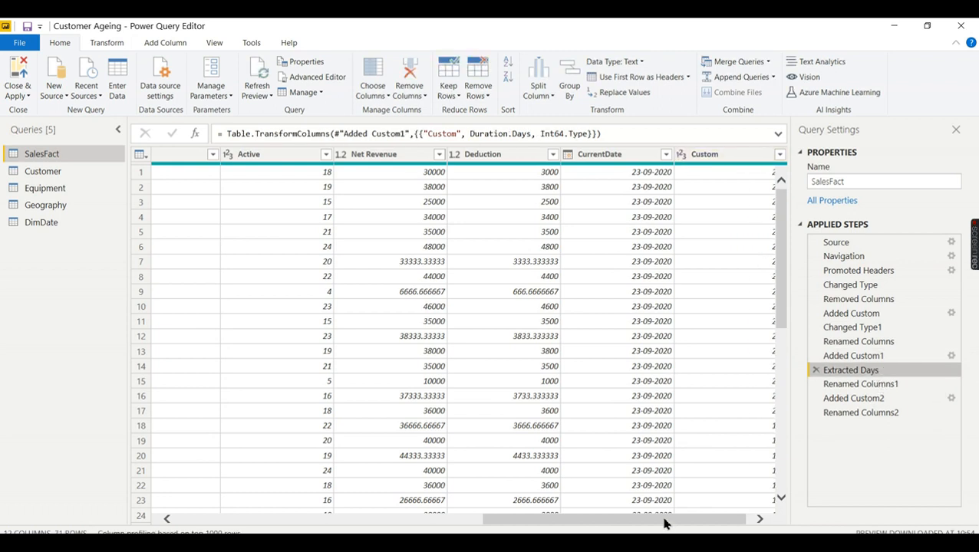
click(838, 385)
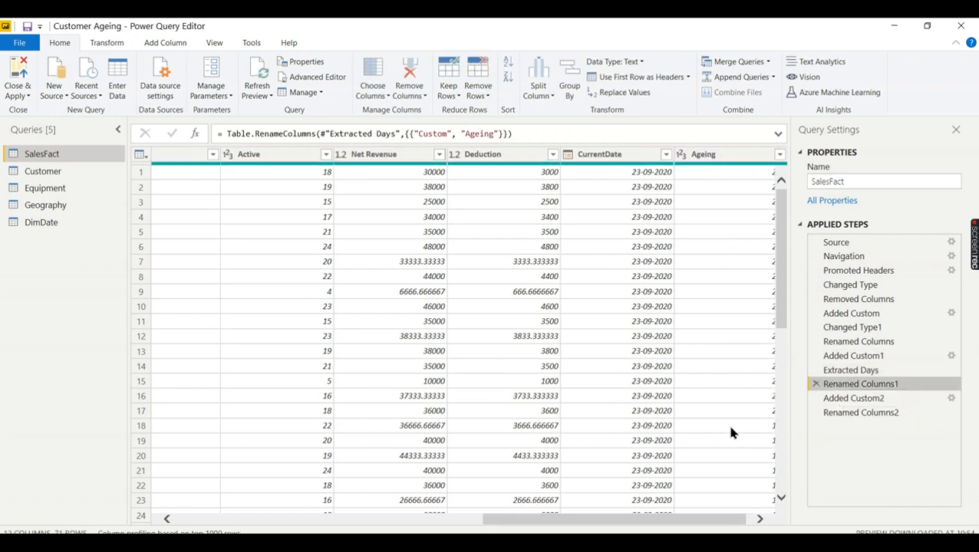
drag(634, 522, 639, 522)
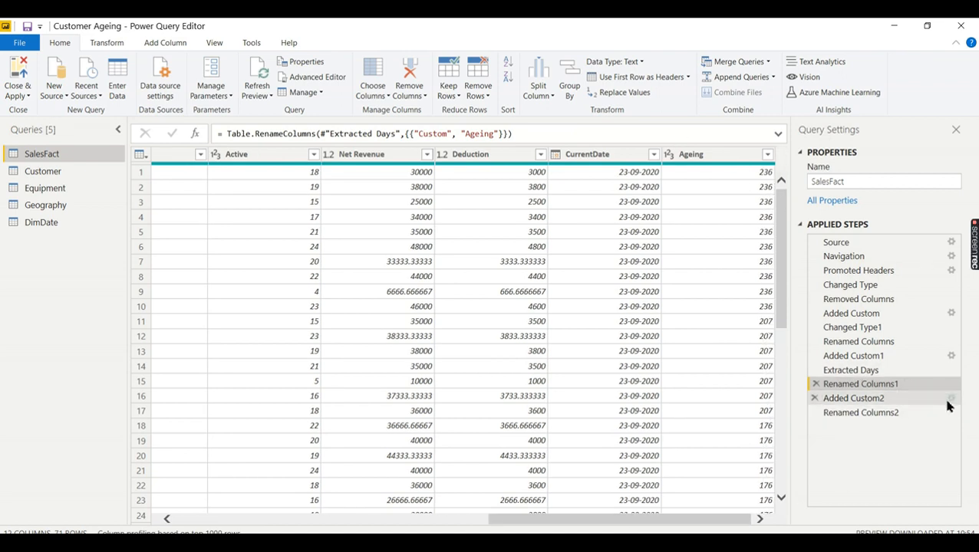
Show the Added Custom2 step's conditional formula, highlight its "0 - 30 days" result, and close it without changes.
click(950, 400)
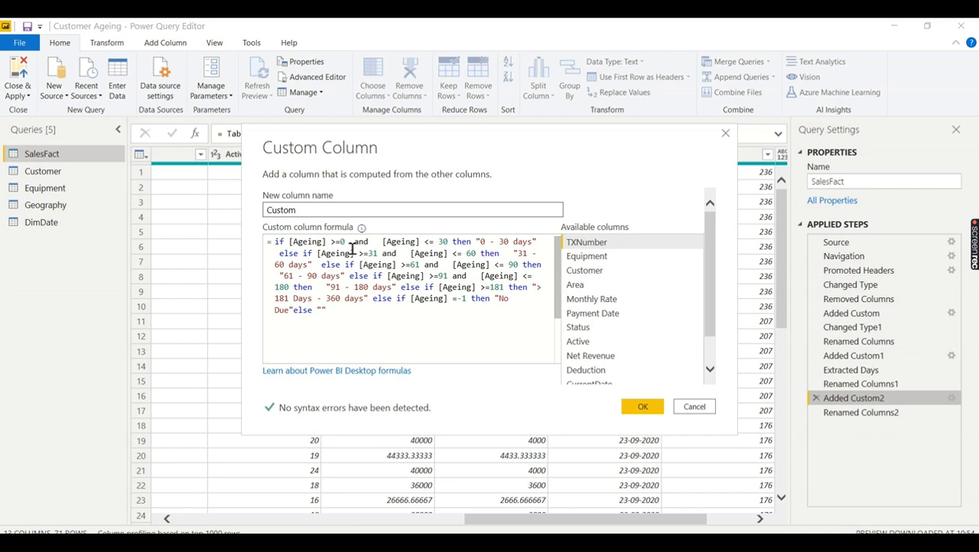
drag(473, 243, 547, 247)
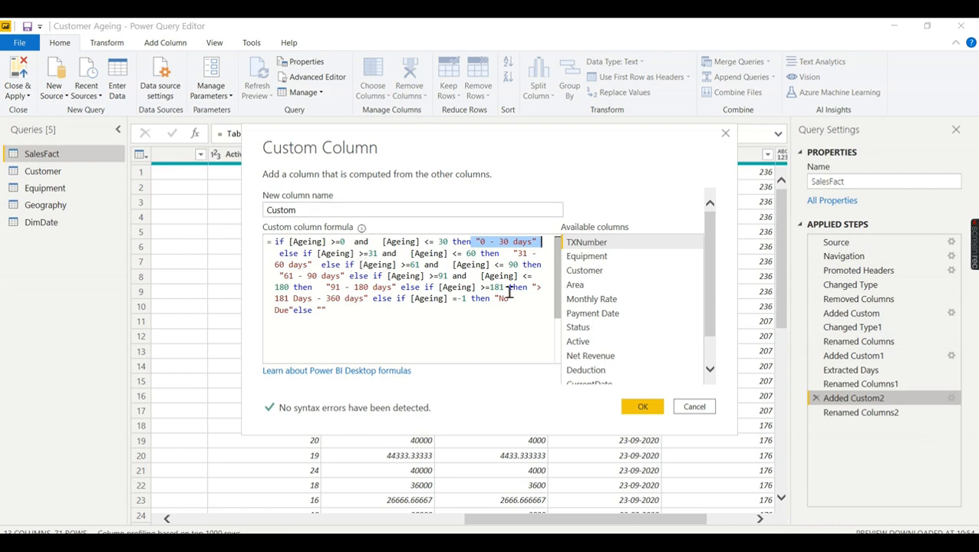
click(688, 408)
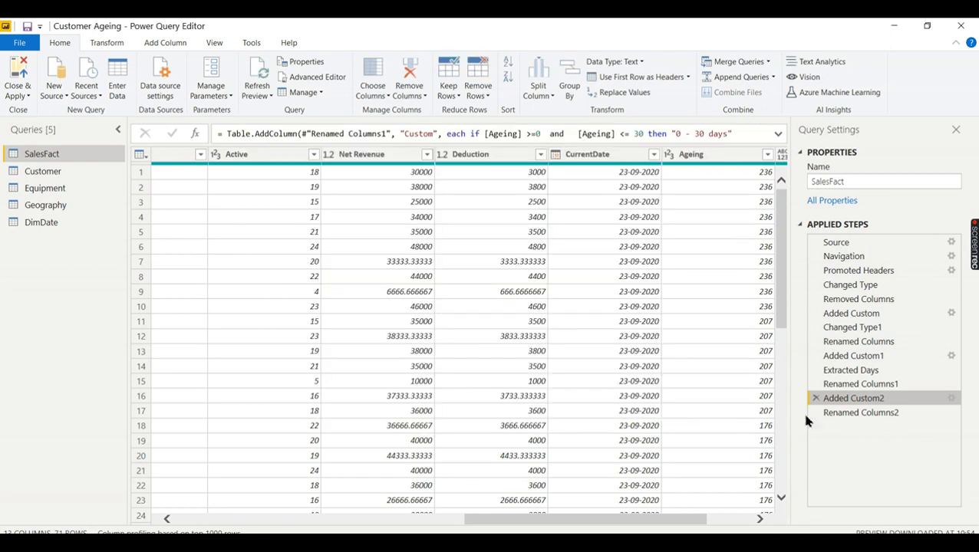
Review the Ageing and Age Bucket values down to the last row at the Renamed Columns2 step.
click(813, 415)
drag(683, 528, 727, 528)
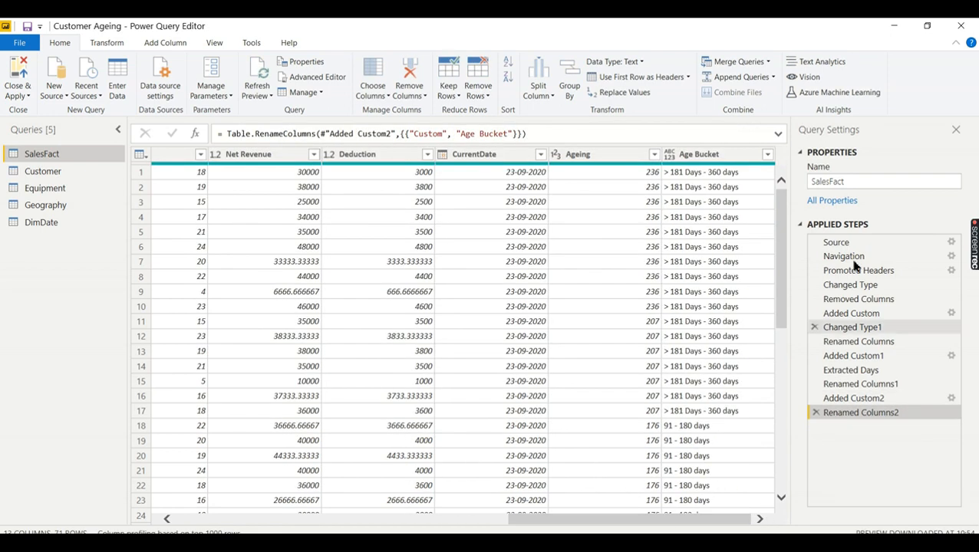
scroll(739, 433, down, 2)
scroll(729, 422, down, 4)
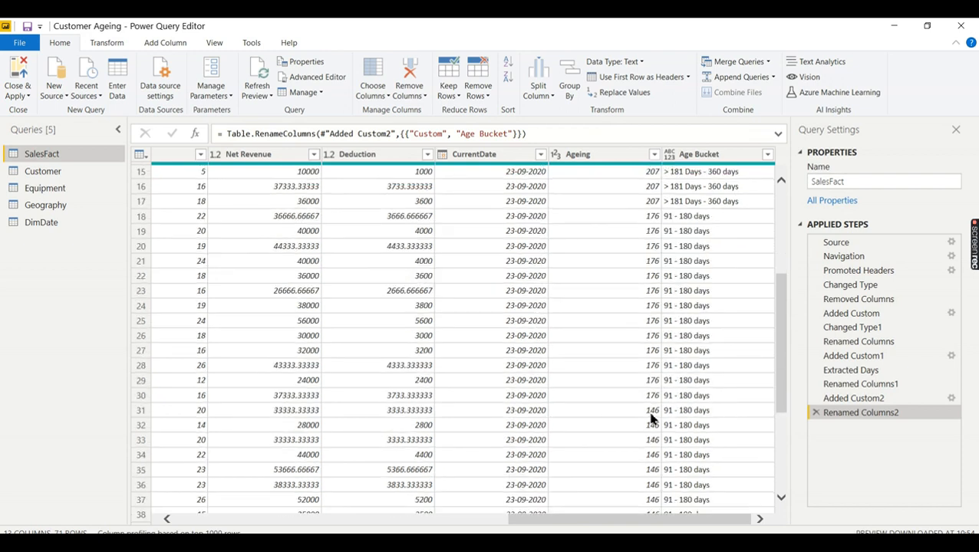
scroll(729, 421, down, 4)
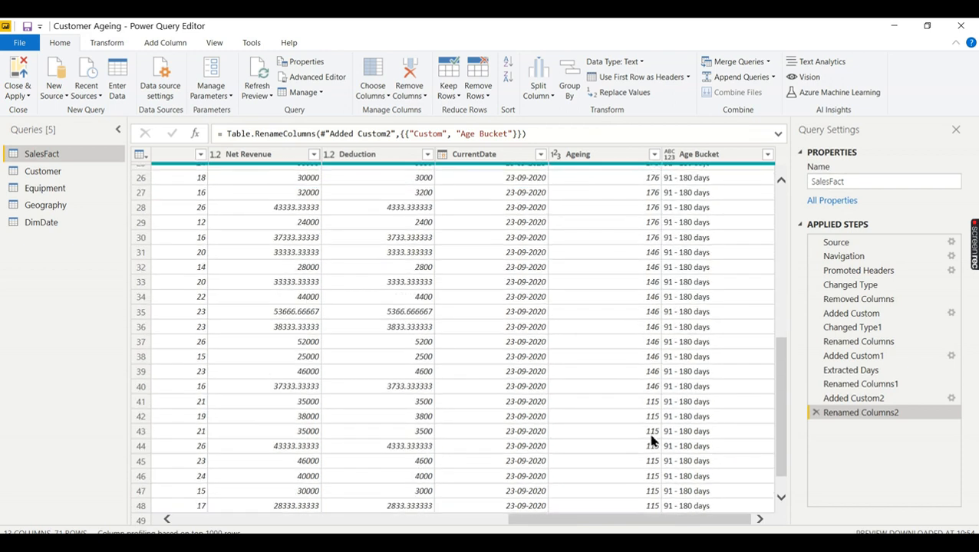
scroll(707, 433, down, 8)
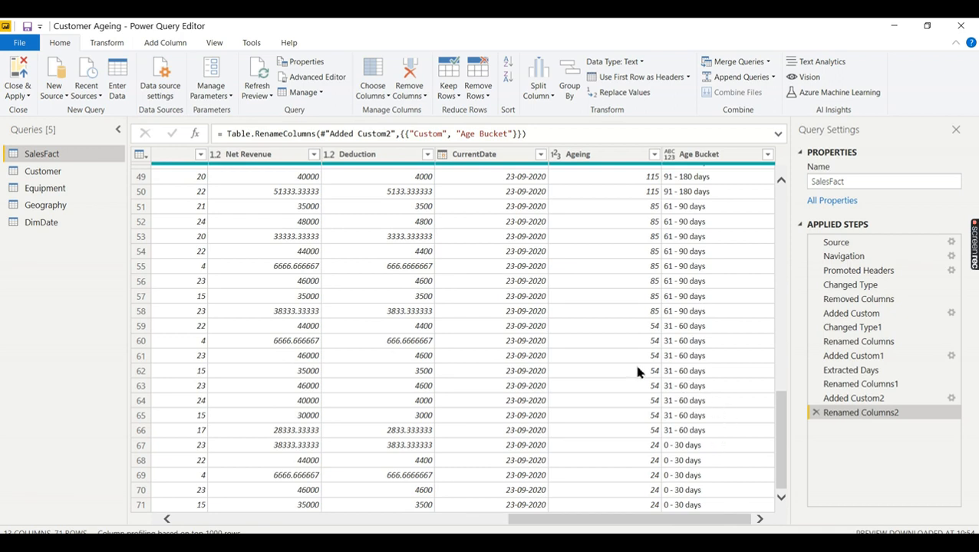
Recheck the Added Custom2 conditional formula and its bucket values down to the last row, and return to the report.
click(951, 399)
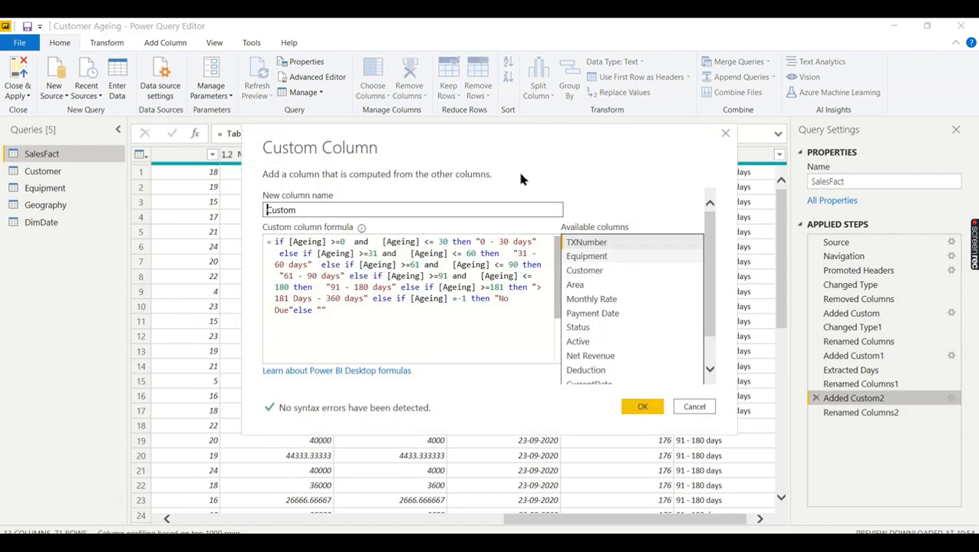
click(725, 133)
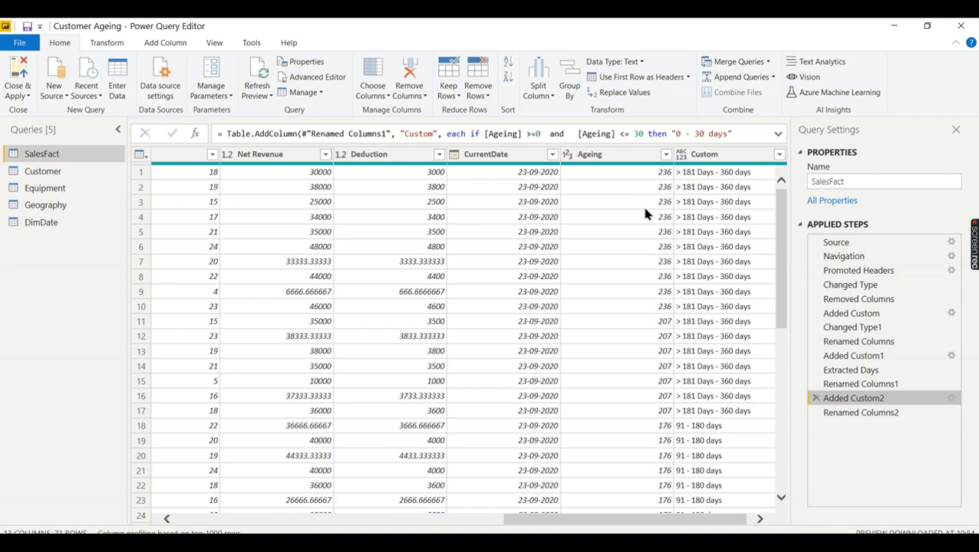
scroll(762, 342, down, 9)
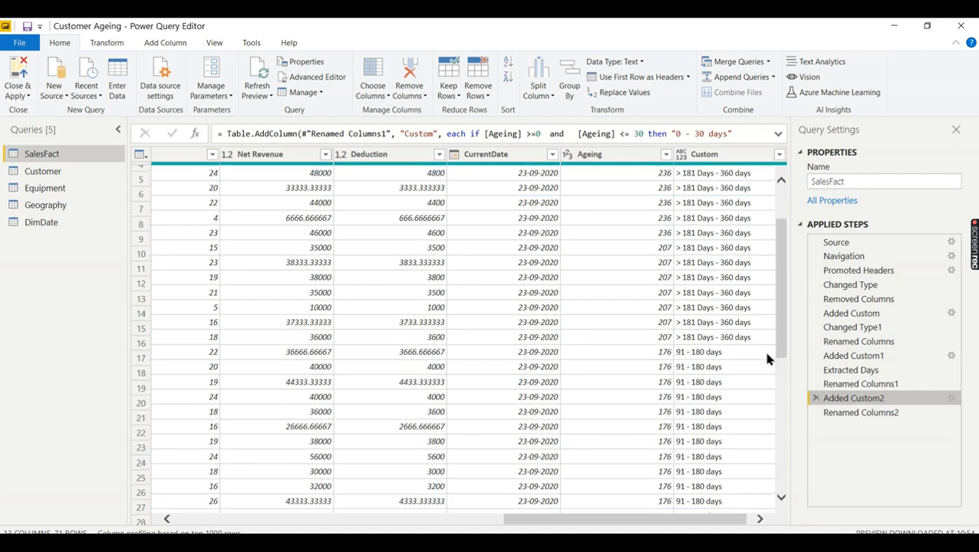
scroll(754, 357, down, 7)
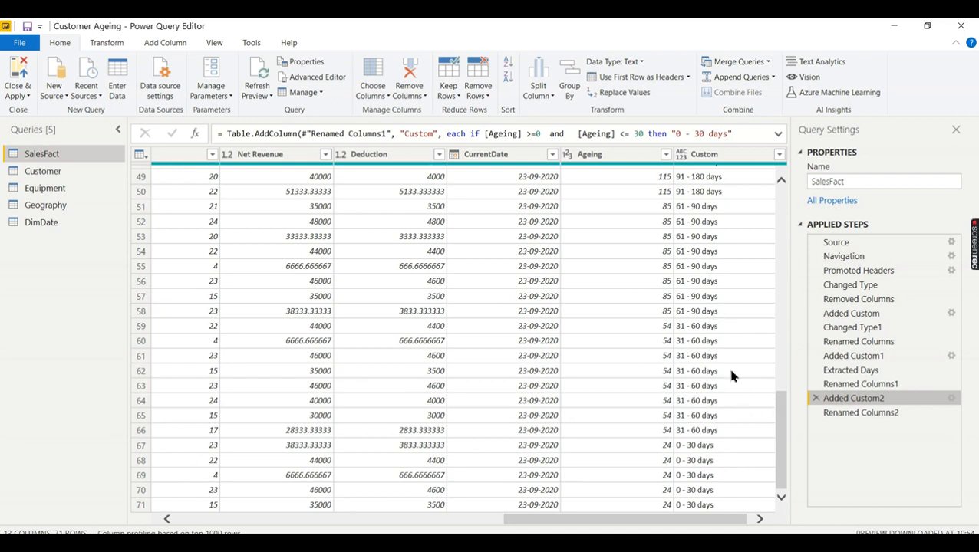
scroll(725, 345, up, 15)
click(17, 95)
click(33, 111)
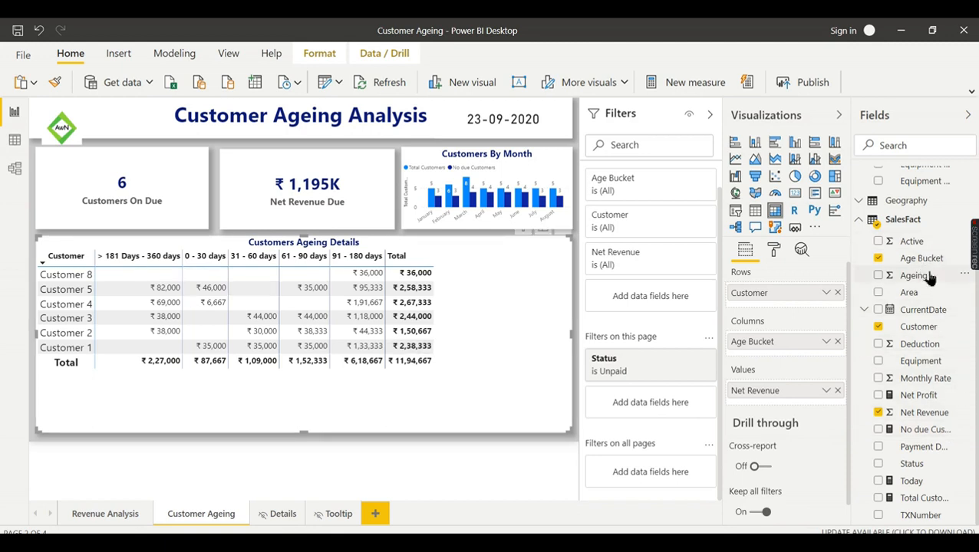
Replace Age Bucket with the SalesFact Ageing field in the columns of the Customers Ageing Details matrix.
drag(924, 279, 830, 346)
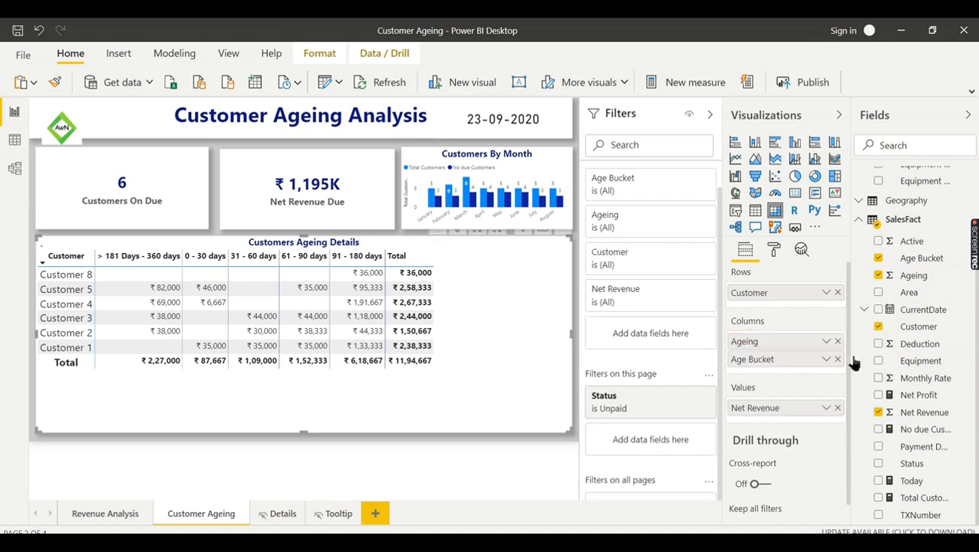
click(837, 359)
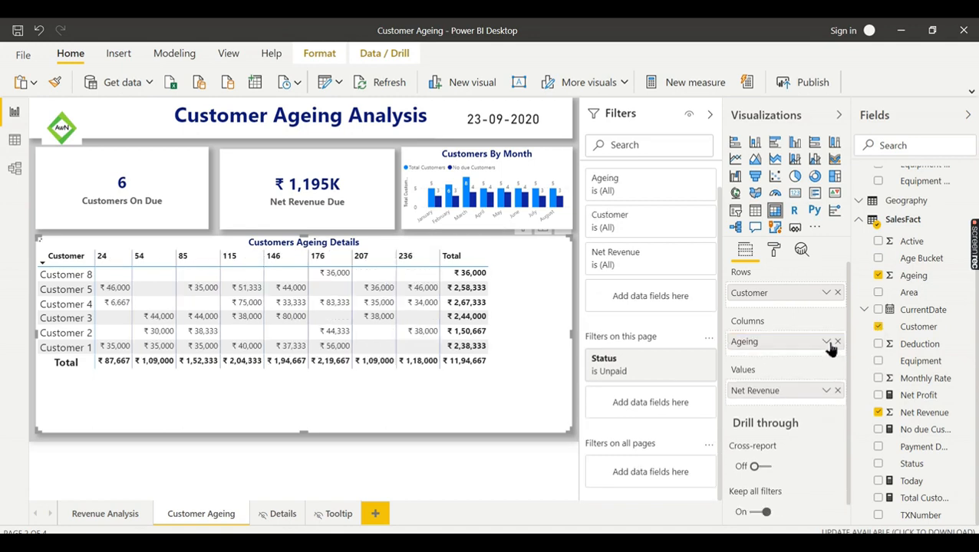
Set the Ageing column's default summarization to Don't summarize.
click(828, 344)
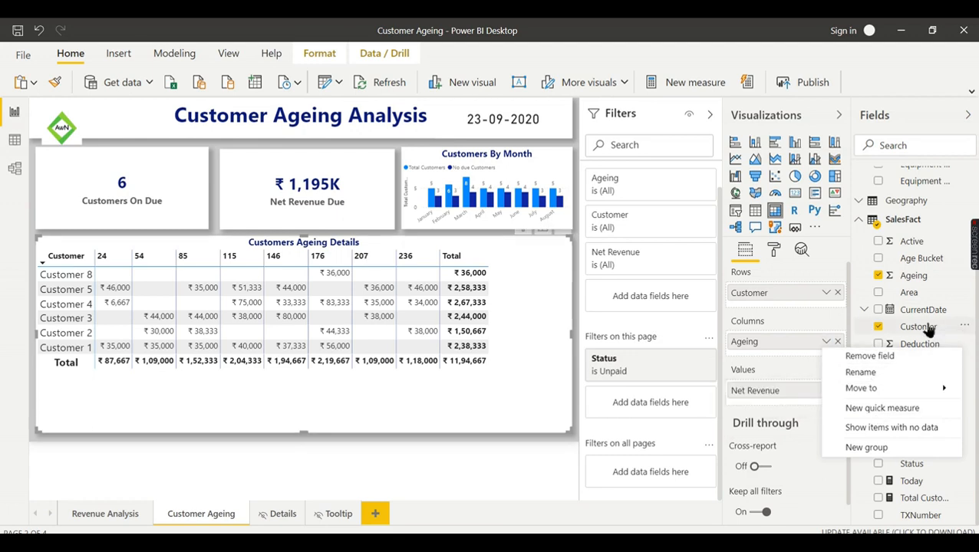
click(918, 280)
click(917, 276)
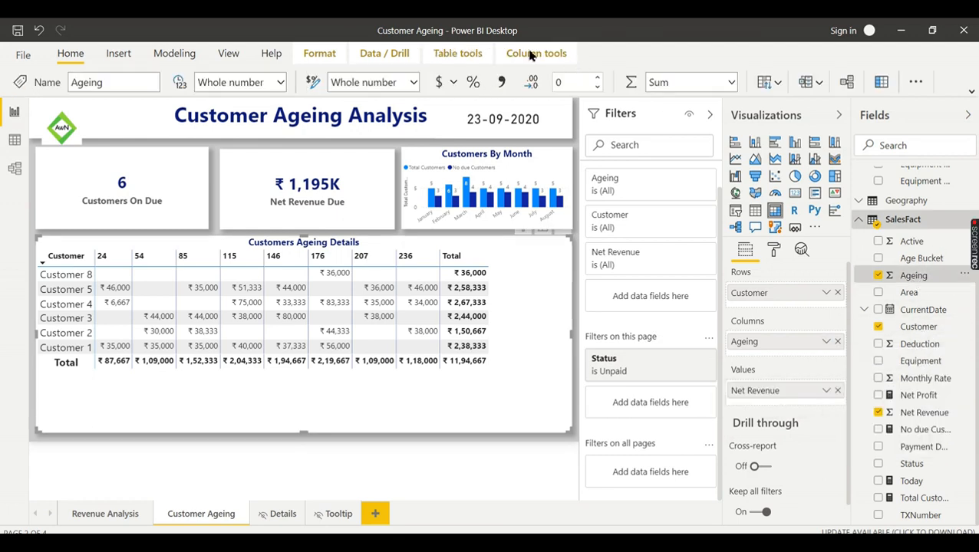
click(731, 82)
click(714, 103)
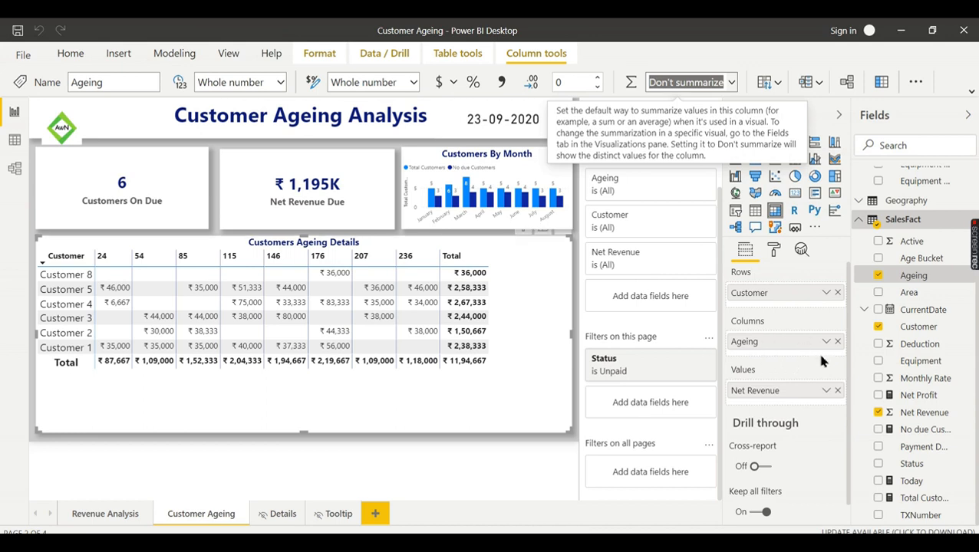
Put Age Bucket in the matrix columns in place of Ageing, and collapse the side panes to enlarge the report view.
click(839, 342)
drag(919, 258, 798, 344)
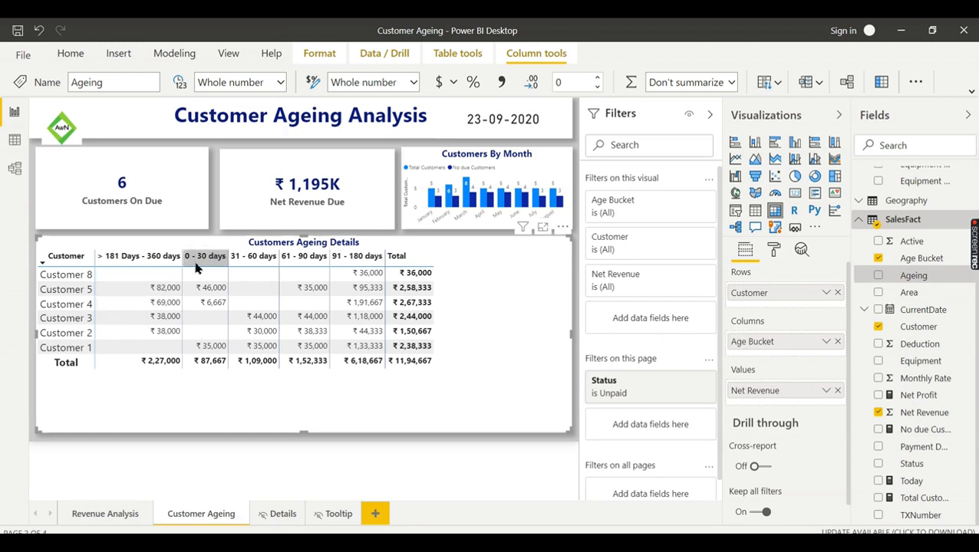
click(708, 113)
click(839, 115)
click(969, 117)
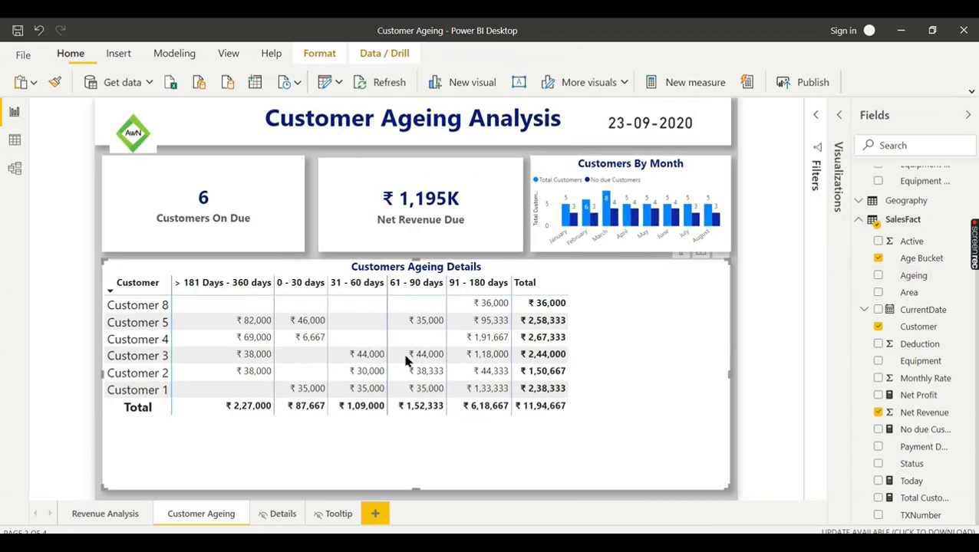